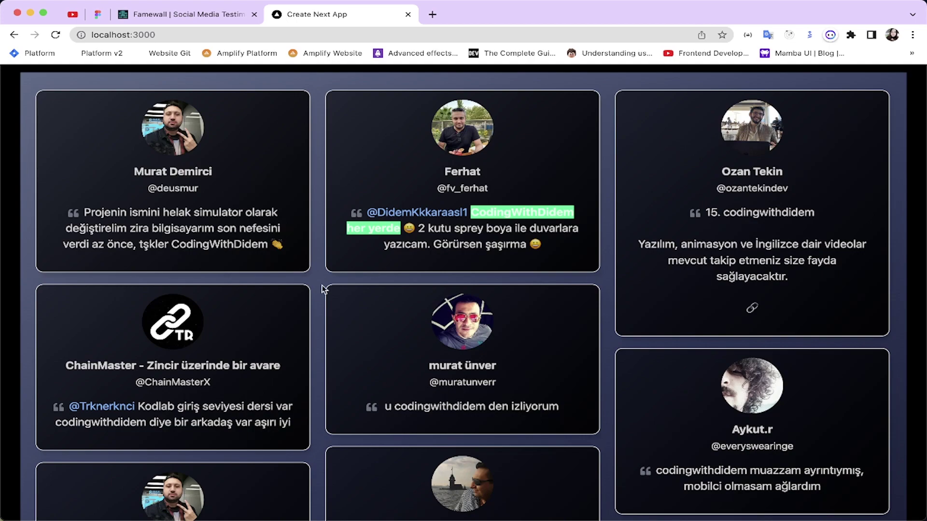
# Review the testimonial grid and carousel embedded in the localhost:3000 page, and return to the Famewall dashboard
pyautogui.scroll(-4, 325, 290)
pyautogui.scroll(-8, 328, 288)
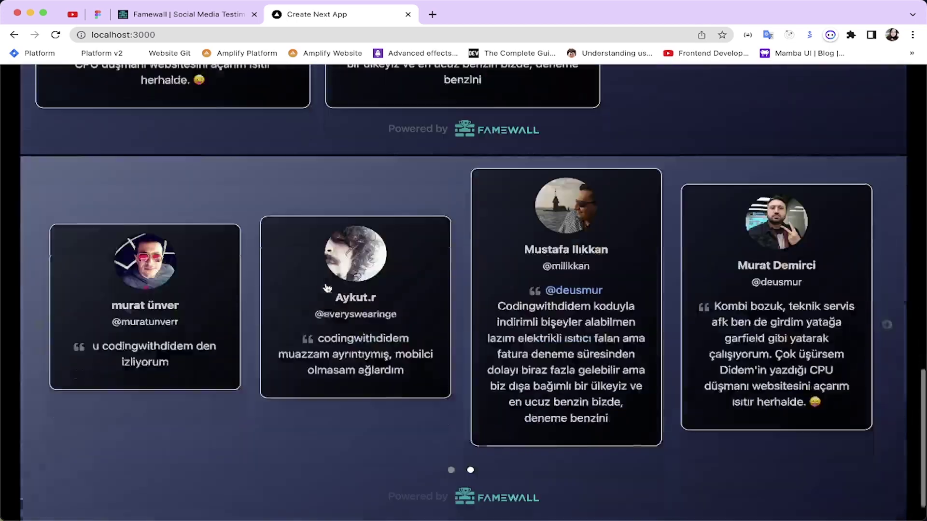
pyautogui.scroll(13, 328, 289)
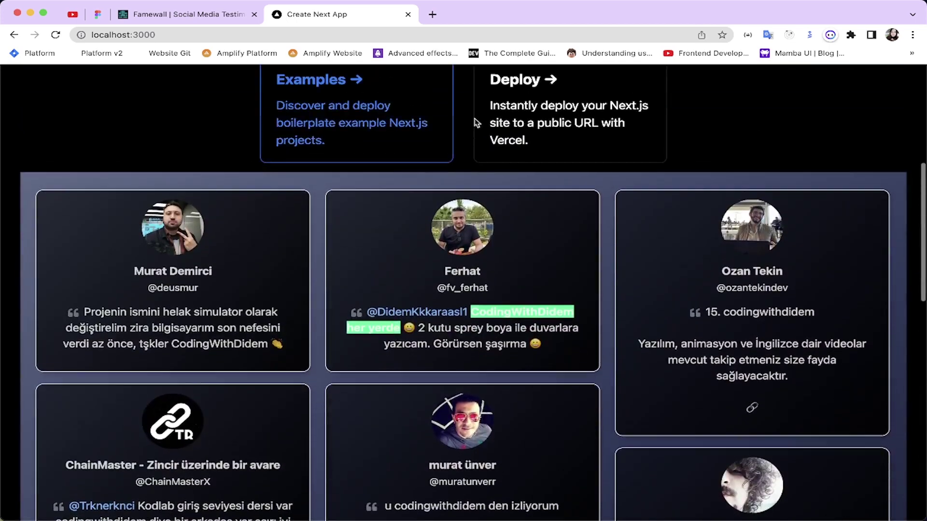
pyautogui.scroll(-7, 306, 319)
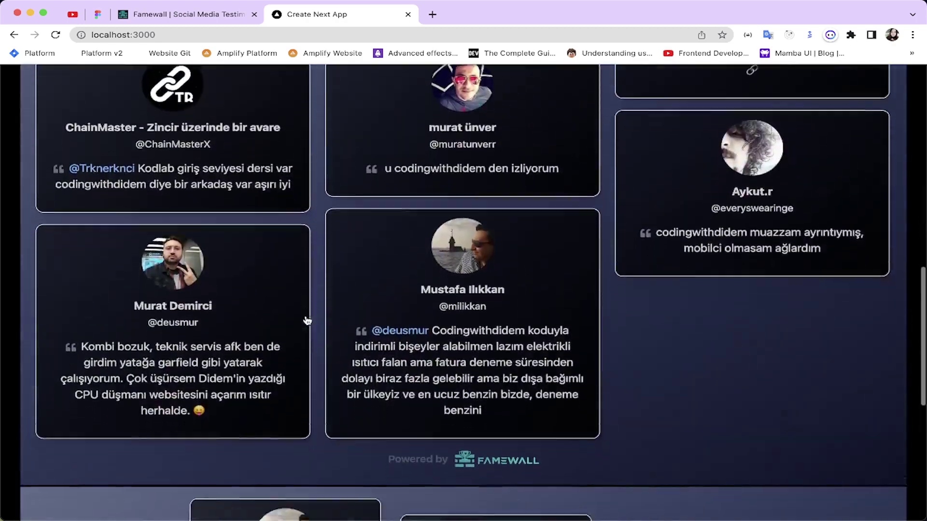
pyautogui.scroll(4, 307, 320)
pyautogui.scroll(3, 307, 321)
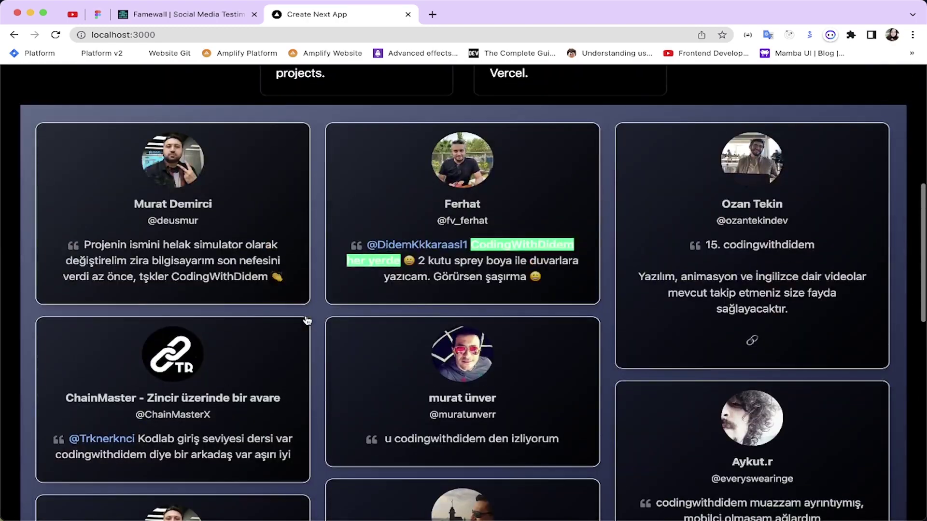
pyautogui.scroll(-4, 311, 233)
pyautogui.scroll(-4, 311, 233)
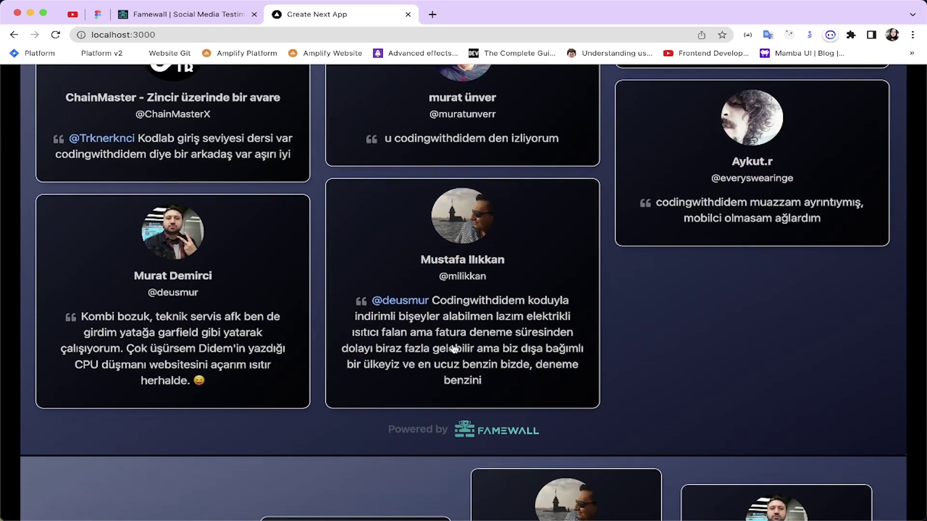
pyautogui.click(222, 16)
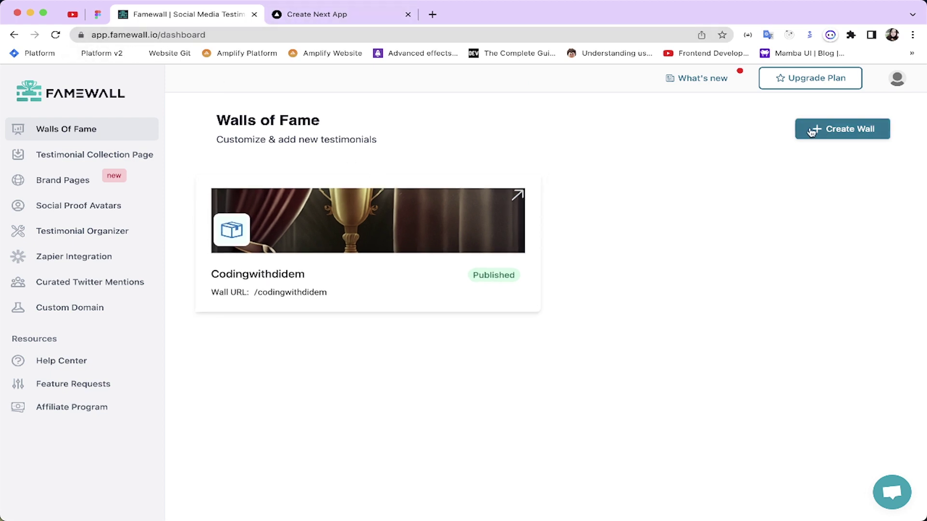
pyautogui.click(841, 134)
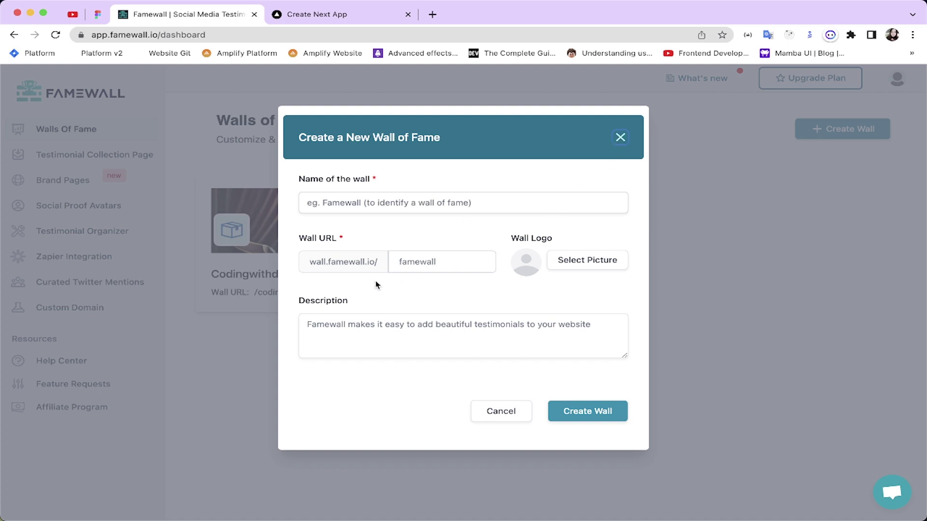
pyautogui.click(359, 199)
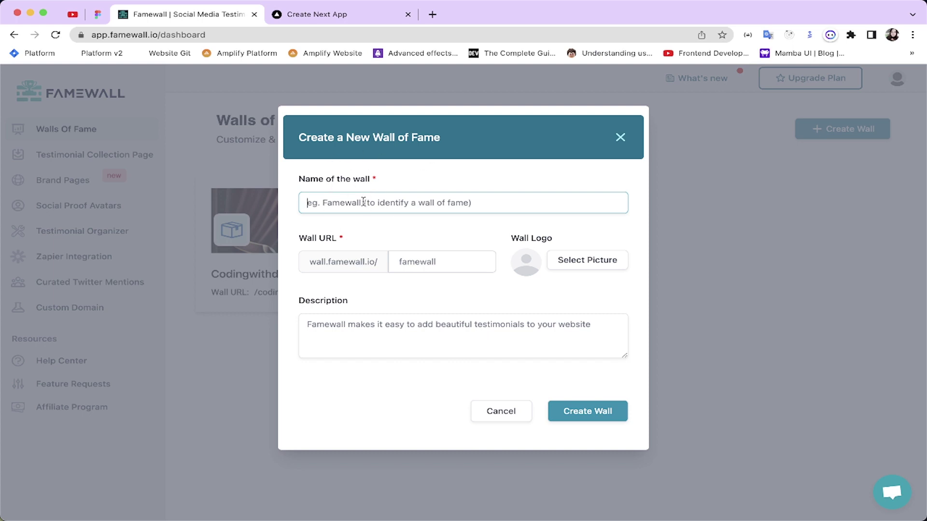
pyautogui.click(336, 335)
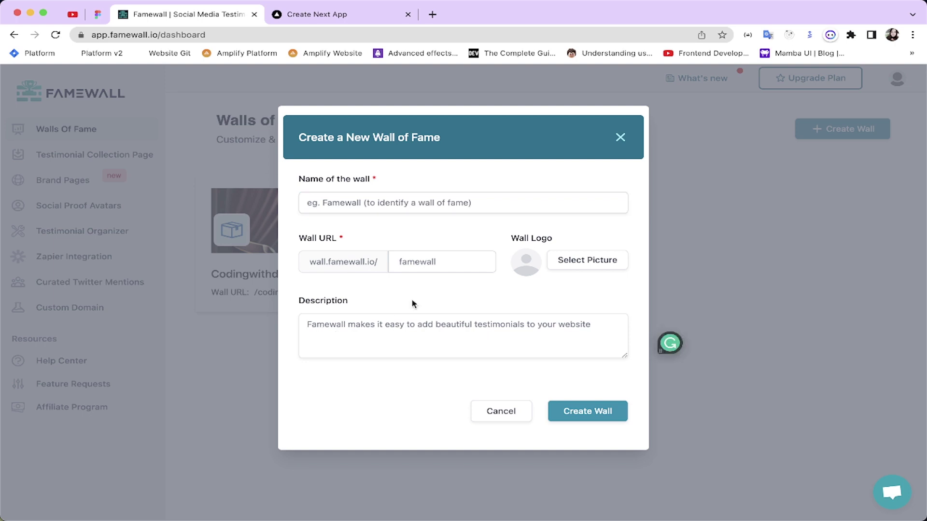
pyautogui.click(440, 262)
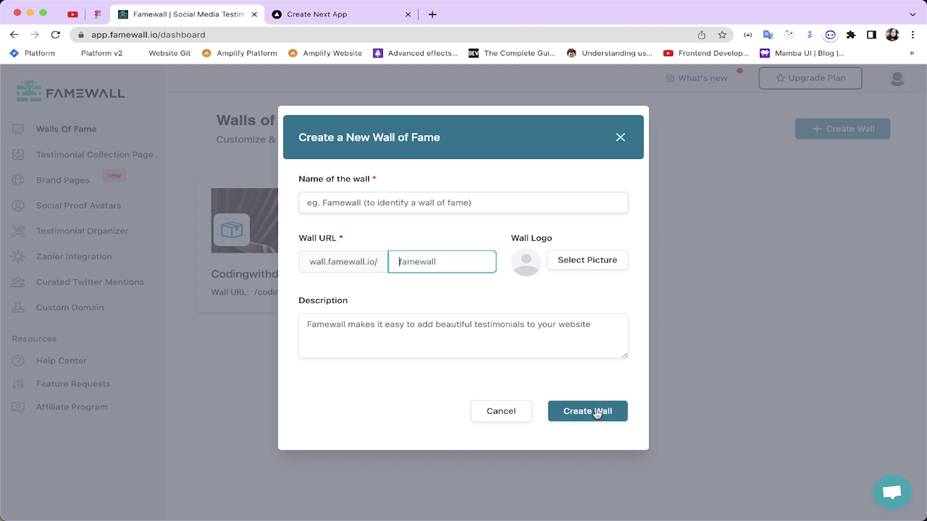
pyautogui.click(620, 138)
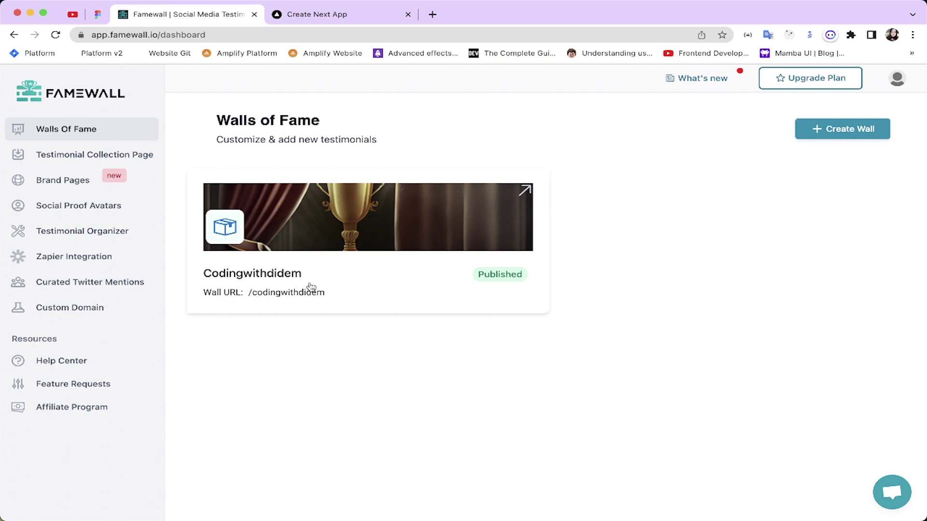
# Open the Codingwithdidem wall for editing and look through its testimonial cards
pyautogui.click(334, 239)
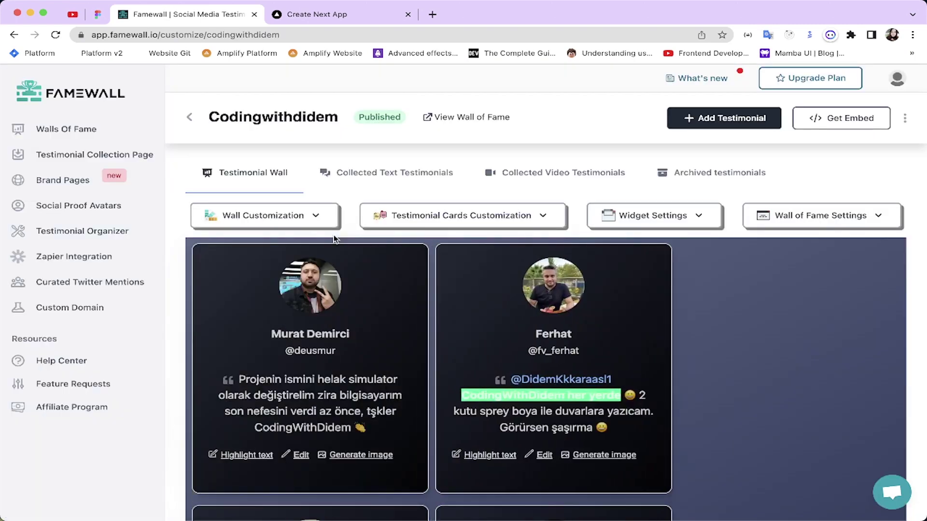
pyautogui.scroll(-1, 334, 239)
pyautogui.scroll(-15, 334, 237)
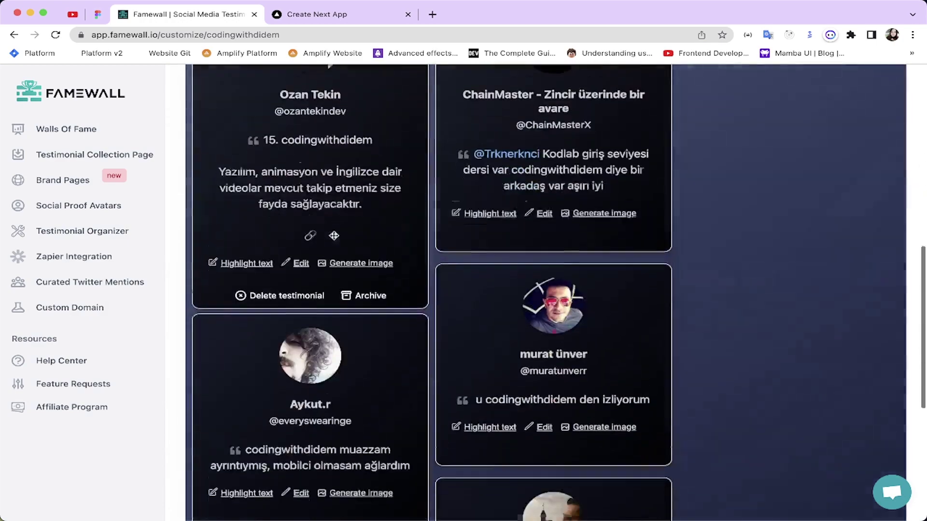
pyautogui.scroll(15, 334, 236)
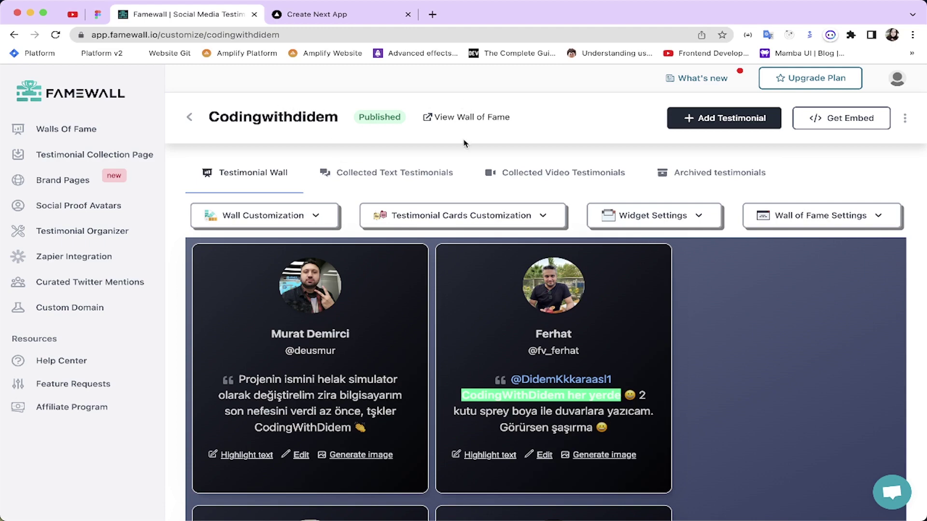
# Open the background colour choices in the wall's customization settings
pyautogui.click(322, 216)
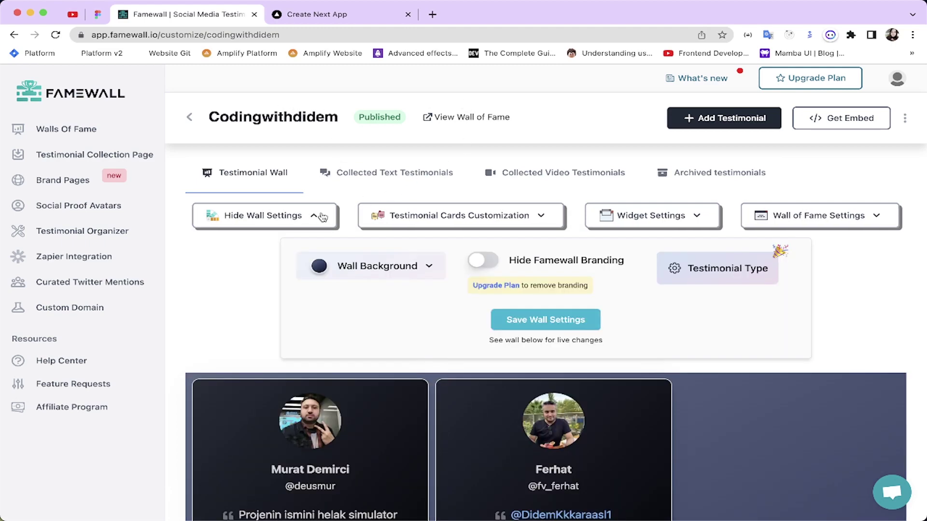
pyautogui.click(322, 216)
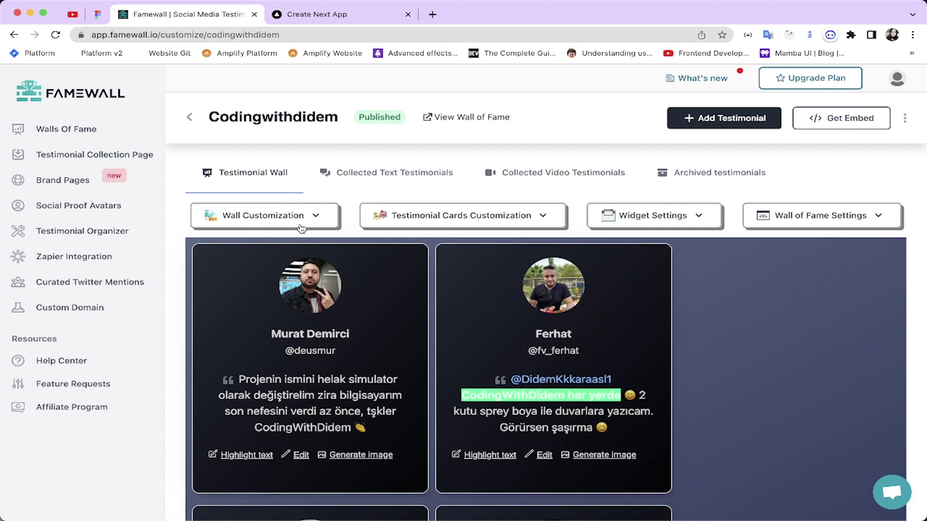
pyautogui.click(322, 225)
pyautogui.click(319, 269)
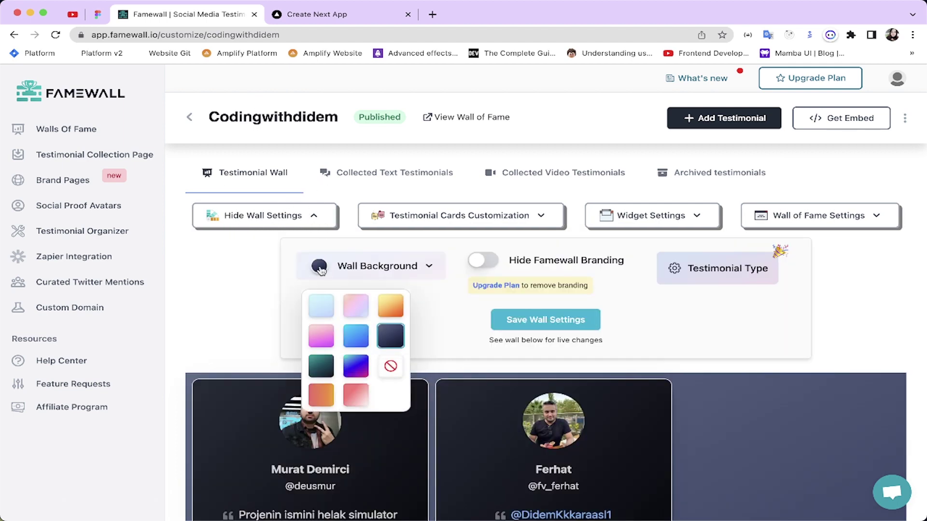
pyautogui.scroll(-2, 329, 309)
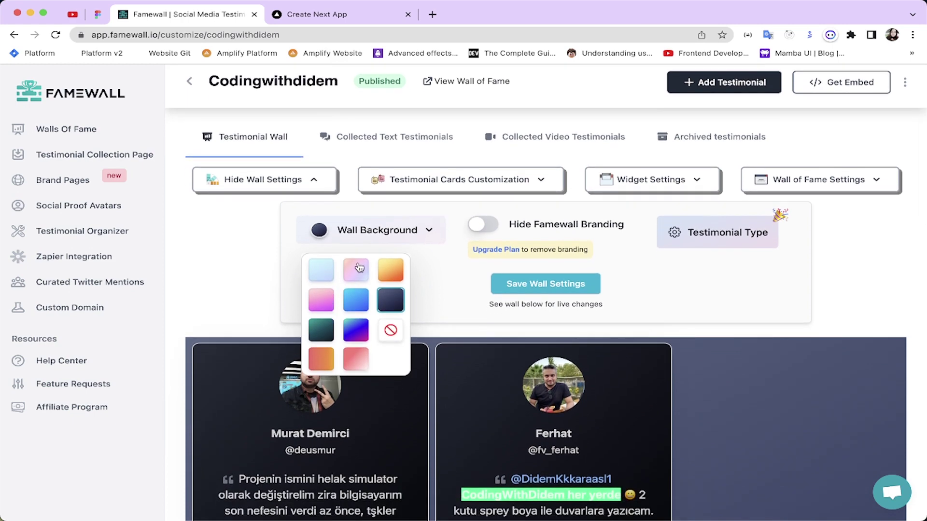
# Try out several gradient wall backgrounds, including light blue, dark green, red-orange and bright blue
pyautogui.click(357, 269)
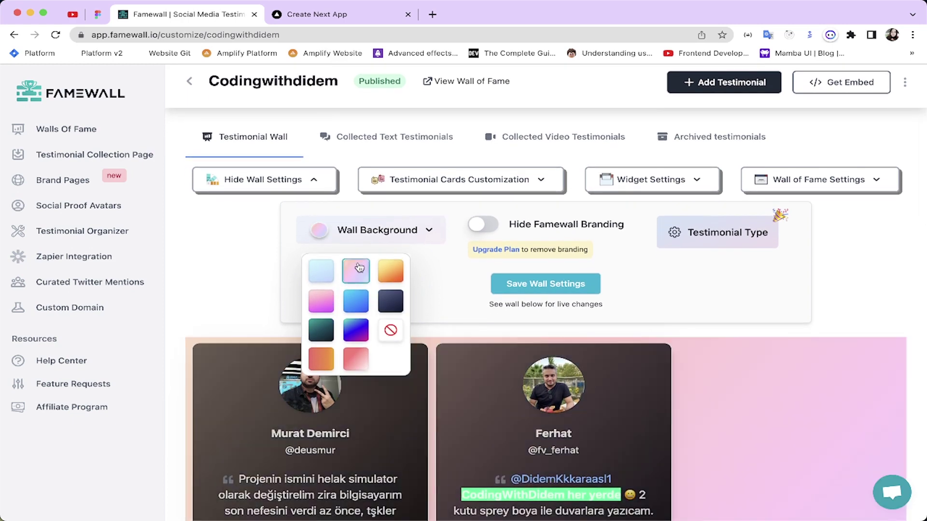
pyautogui.click(324, 272)
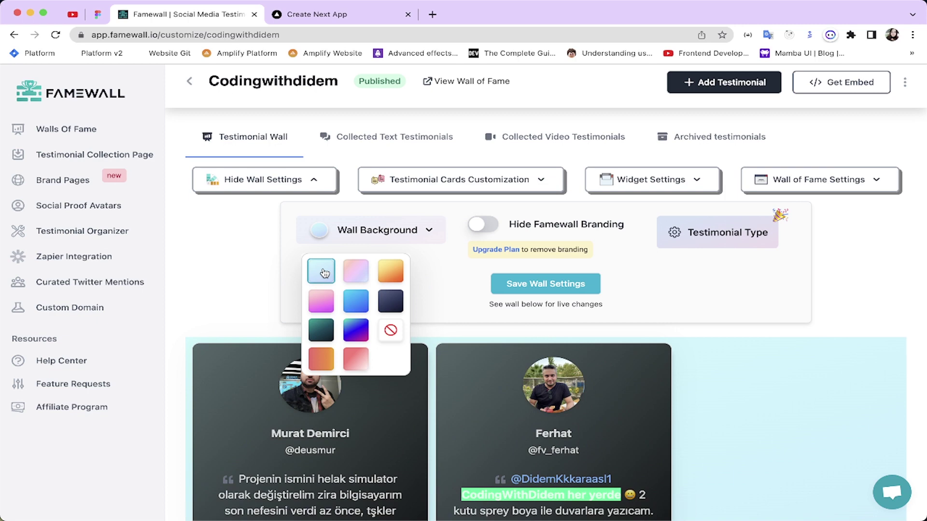
pyautogui.click(321, 301)
pyautogui.click(321, 330)
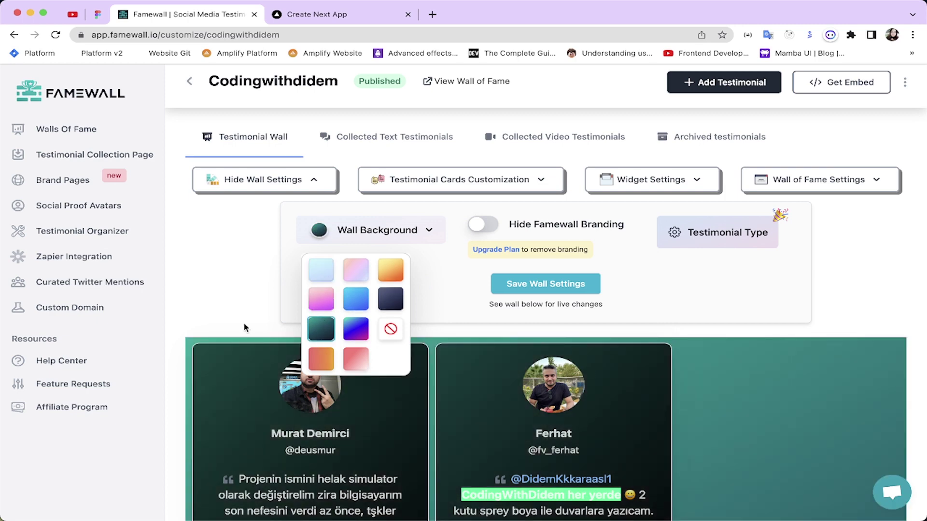
pyautogui.scroll(-3, 237, 321)
pyautogui.click(320, 222)
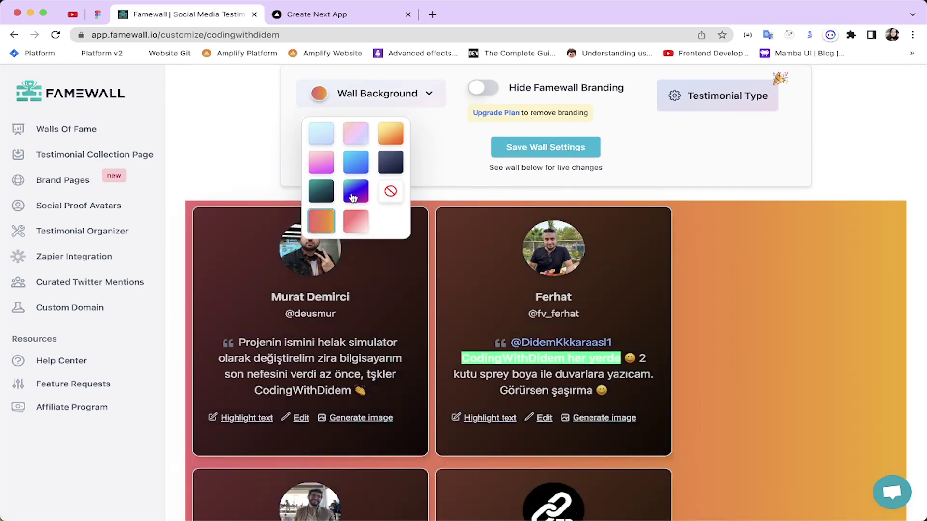
pyautogui.click(353, 198)
pyautogui.click(332, 219)
pyautogui.click(355, 173)
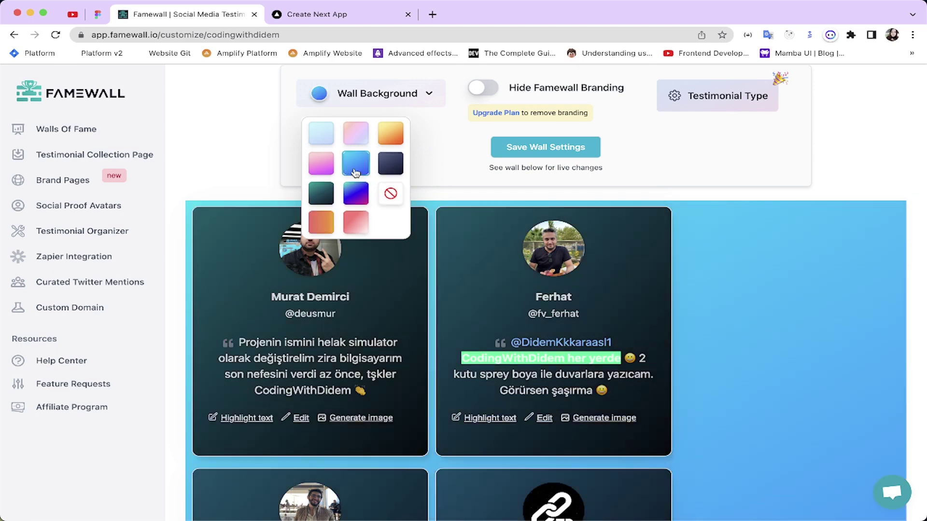
# Set the wall background to the pastel peach, pink and lavender gradient and save the wall settings
pyautogui.click(356, 140)
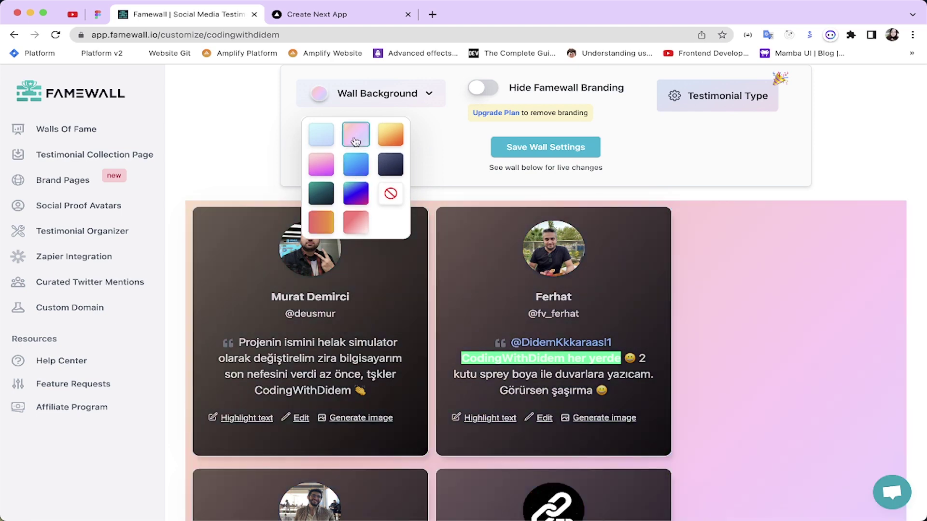
pyautogui.click(460, 154)
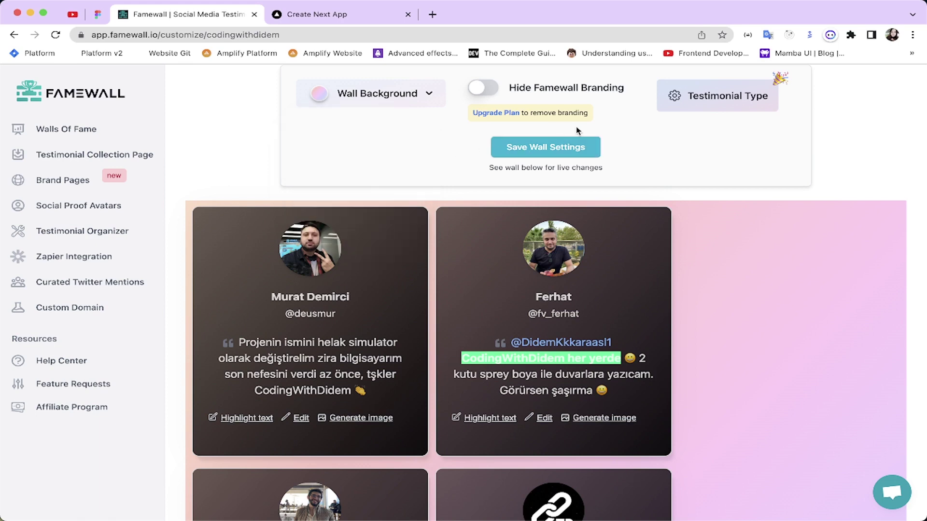
pyautogui.click(566, 156)
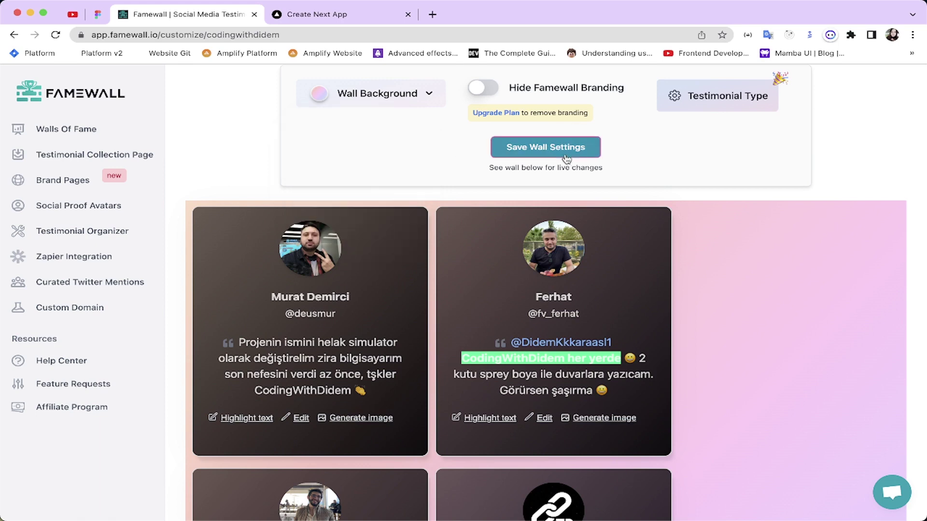
# View the published Codingwithdidem wall of fame, examine its cards and footer branding, and return to the wall's settings
pyautogui.scroll(4, 411, 220)
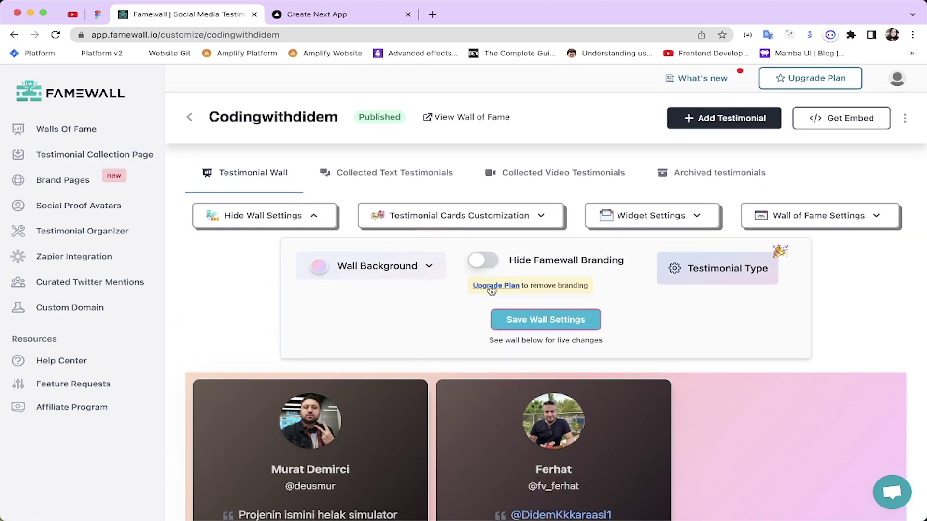
pyautogui.scroll(-15, 614, 270)
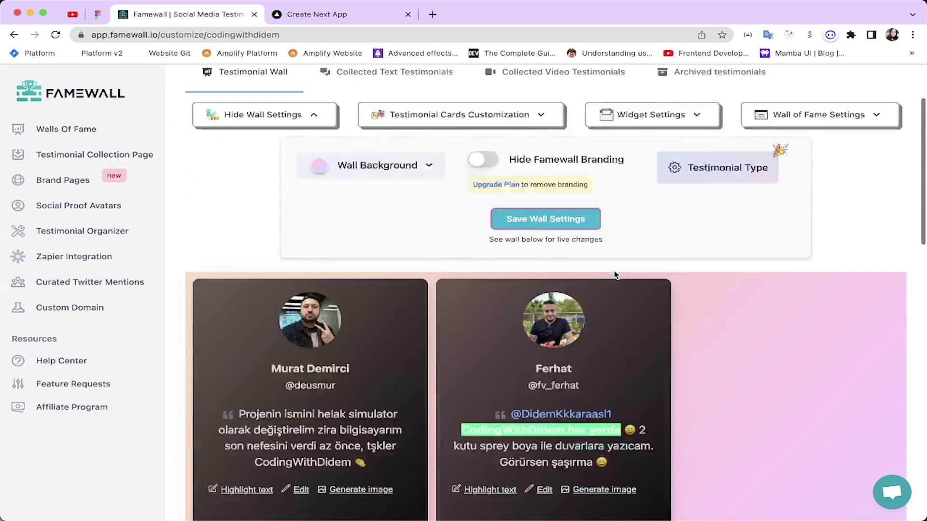
pyautogui.scroll(15, 615, 275)
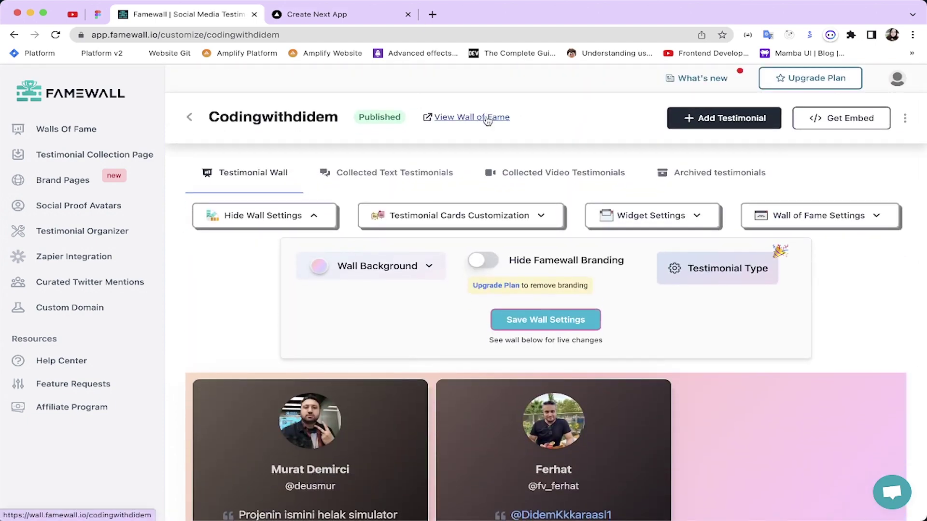
pyautogui.click(489, 117)
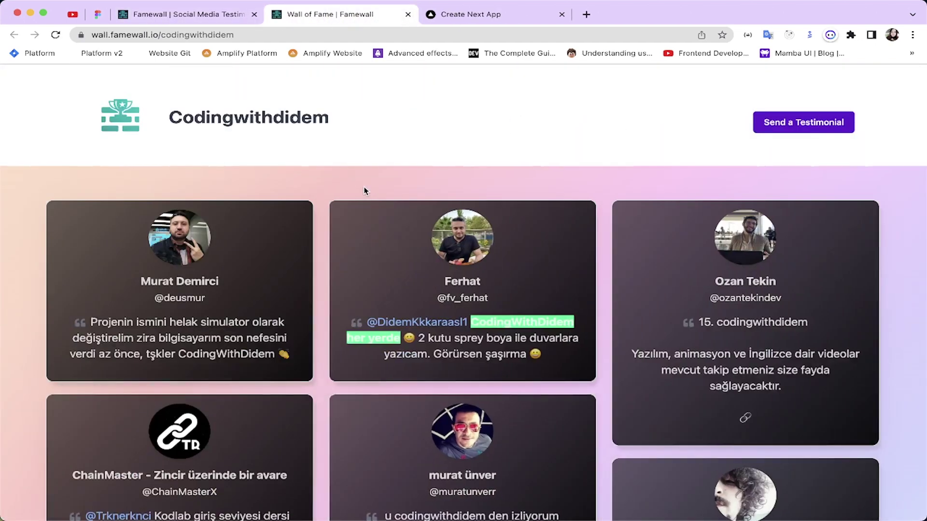
pyautogui.scroll(-2, 365, 191)
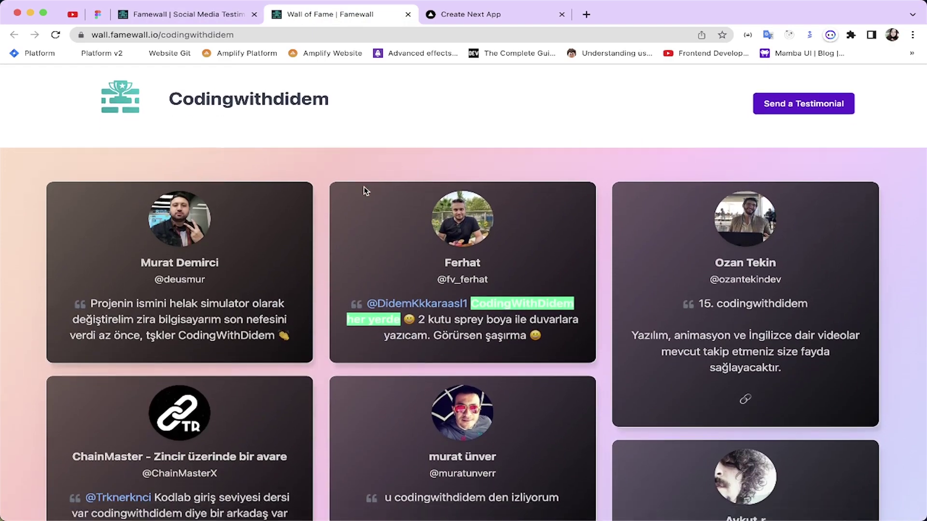
pyautogui.scroll(-7, 276, 230)
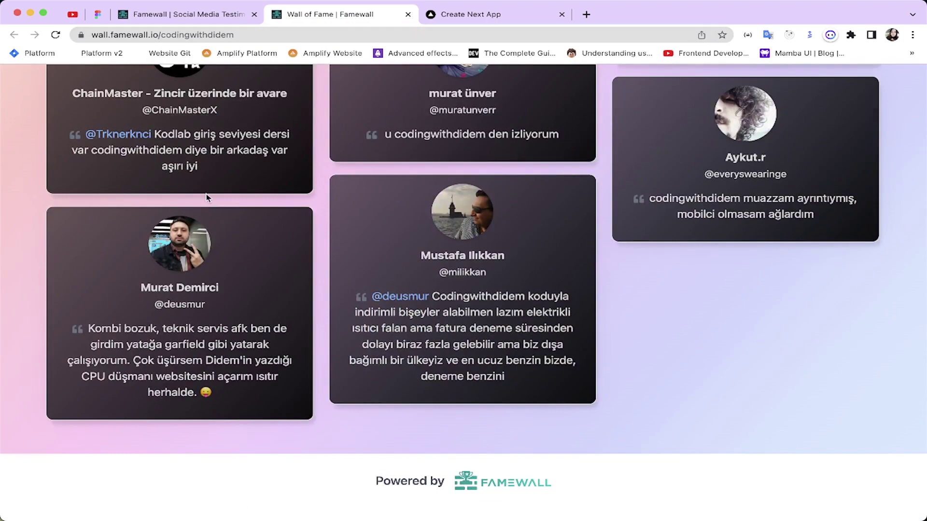
pyautogui.scroll(1, 199, 284)
pyautogui.scroll(-1, 199, 283)
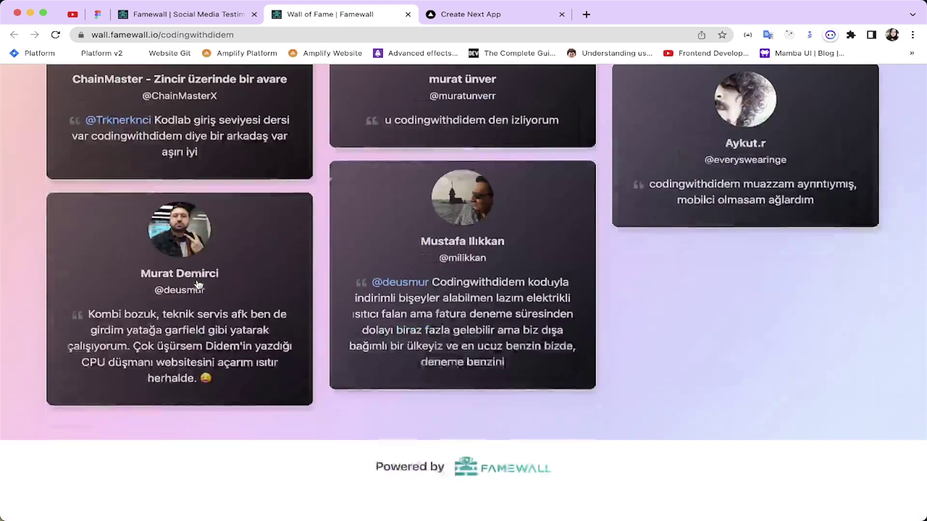
pyautogui.moveTo(566, 486); pyautogui.dragTo(358, 482)
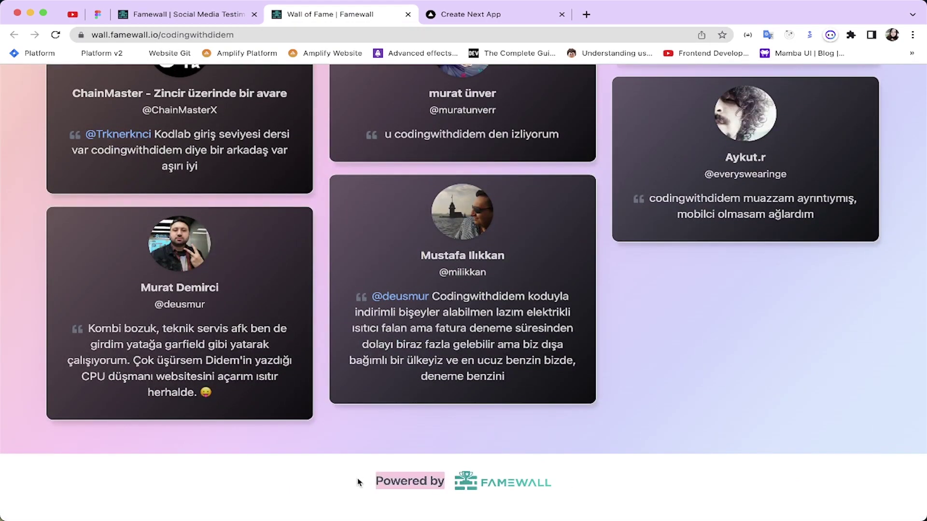
pyautogui.click(199, 17)
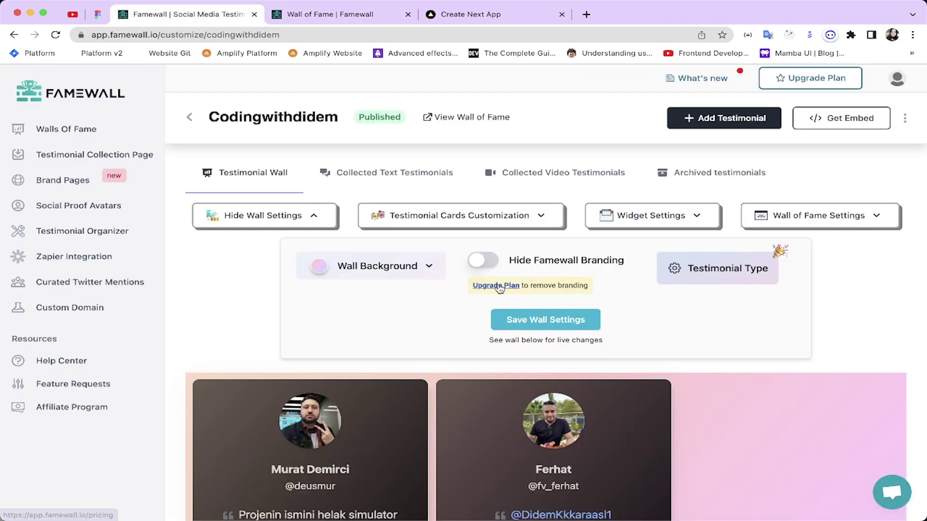
# Change the wall's testimonial type to Quote style Testimonial, check the restyled cards, and save the wall settings
pyautogui.click(714, 269)
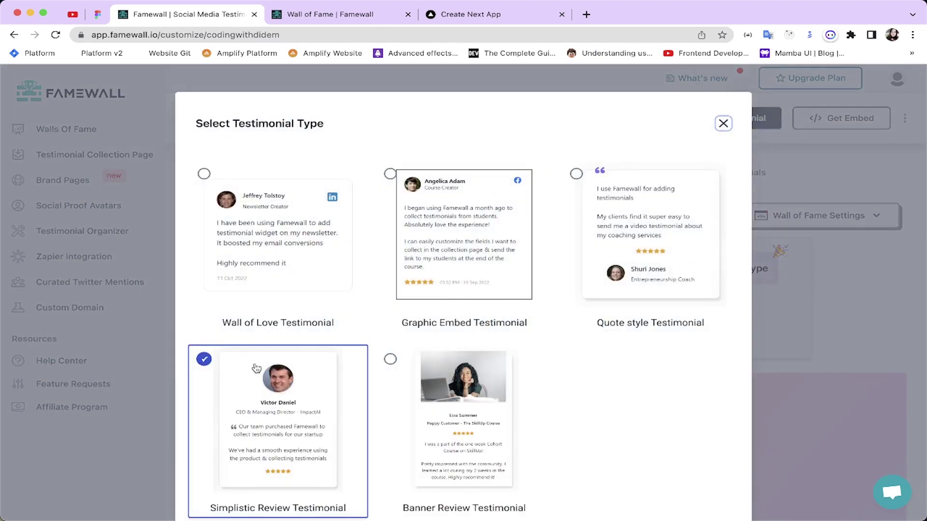
pyautogui.scroll(-3, 372, 269)
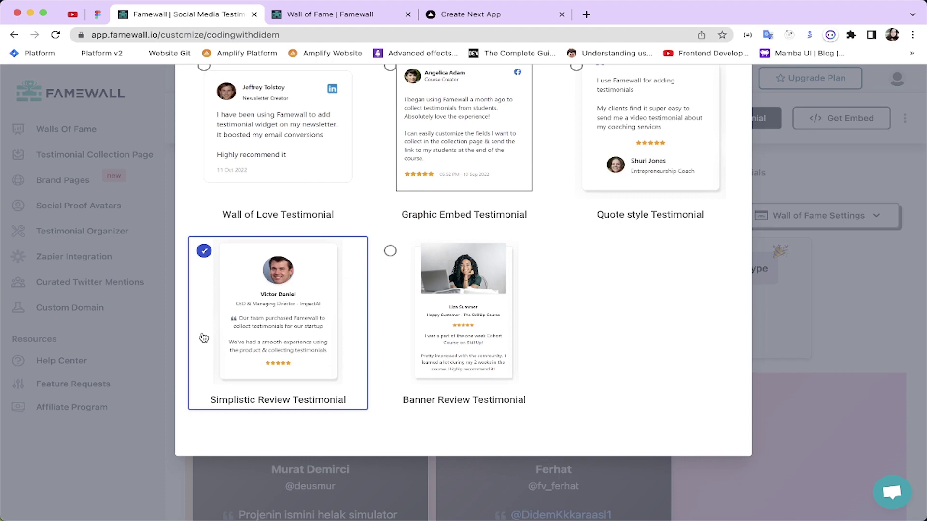
pyautogui.scroll(2, 356, 154)
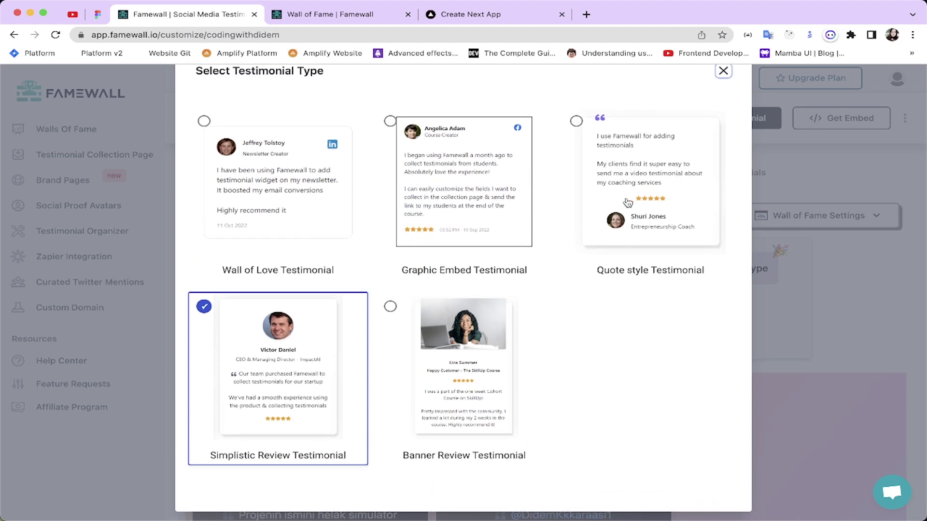
pyautogui.press('Escape')
pyautogui.scroll(-8, 604, 305)
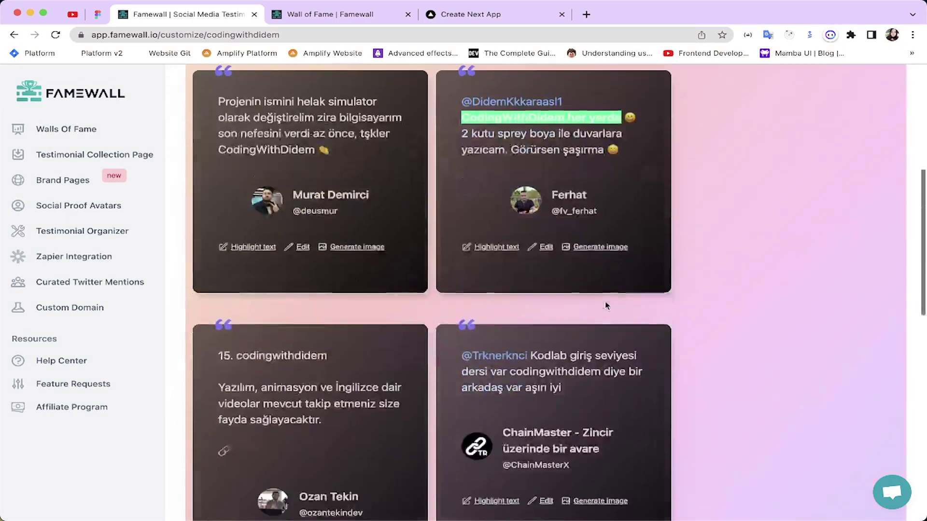
pyautogui.scroll(5, 605, 302)
pyautogui.scroll(3, 606, 302)
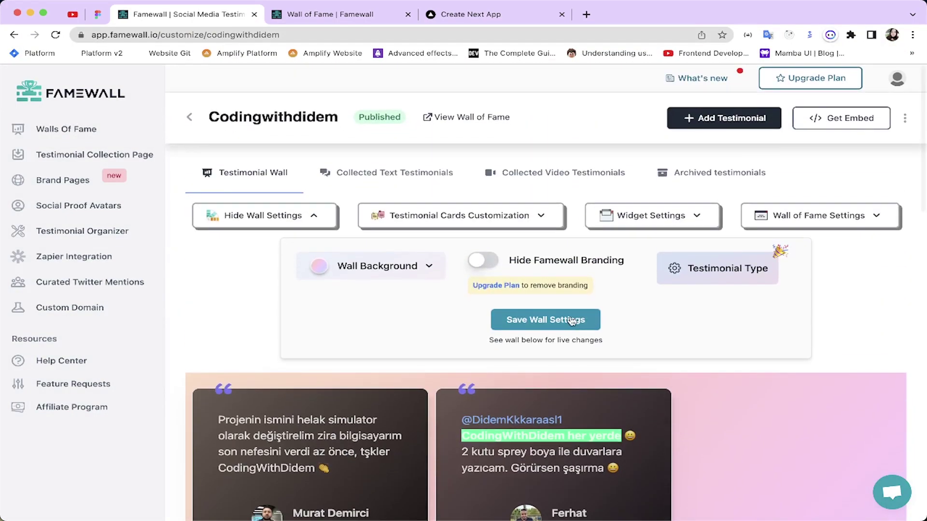
pyautogui.click(571, 320)
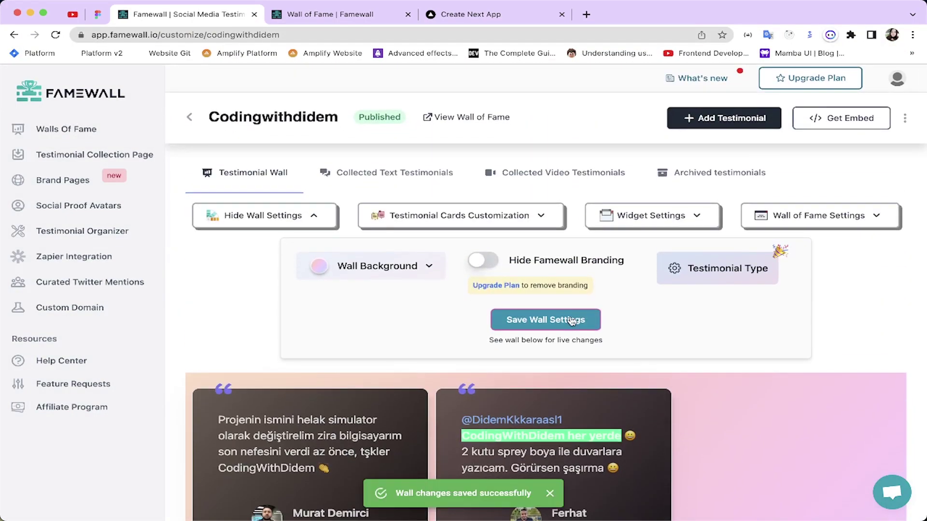
# Open the testimonial card customization, preview the cards with Dark Mode off, and turn Dark Mode back on
pyautogui.click(437, 224)
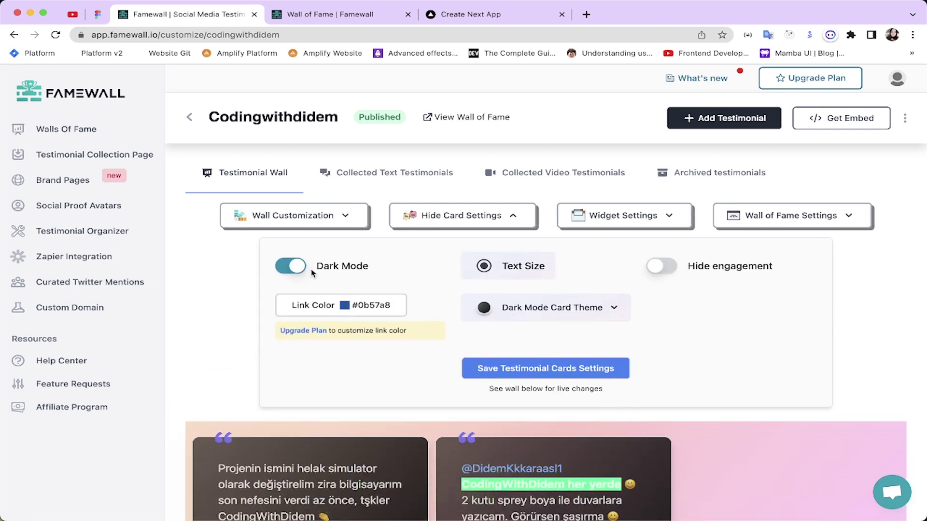
pyautogui.scroll(-2, 311, 268)
pyautogui.click(277, 182)
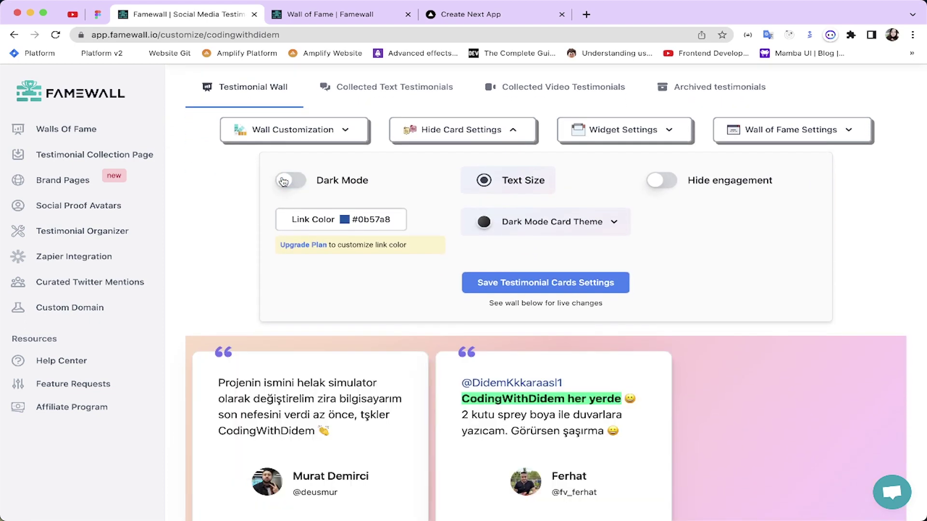
pyautogui.click(295, 182)
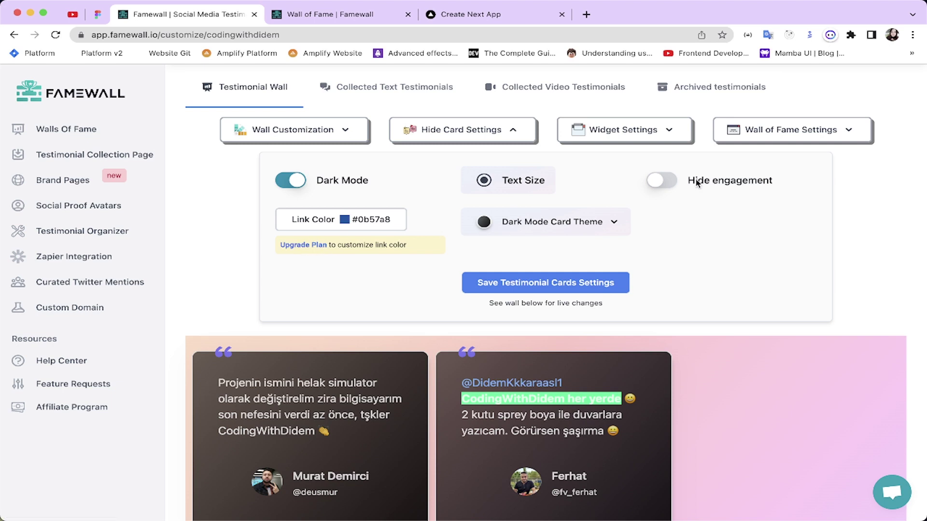
# Try the Plain Card Theme on the dark mode cards and switch back to the Gradient Card Theme
pyautogui.click(598, 223)
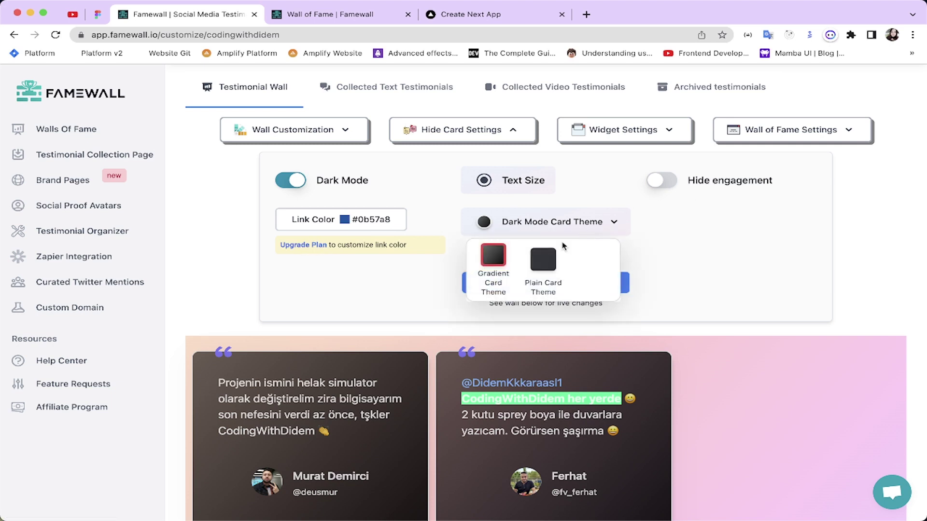
pyautogui.click(547, 264)
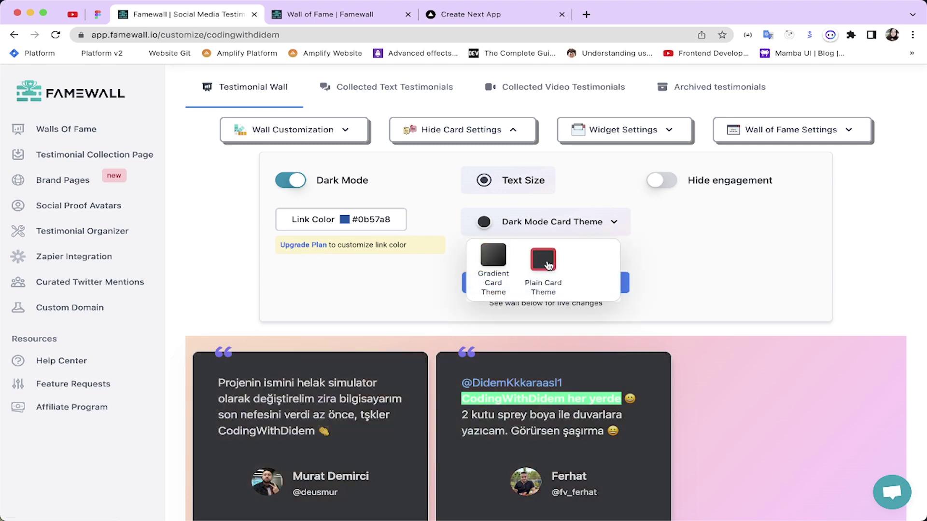
pyautogui.click(493, 255)
pyautogui.click(691, 259)
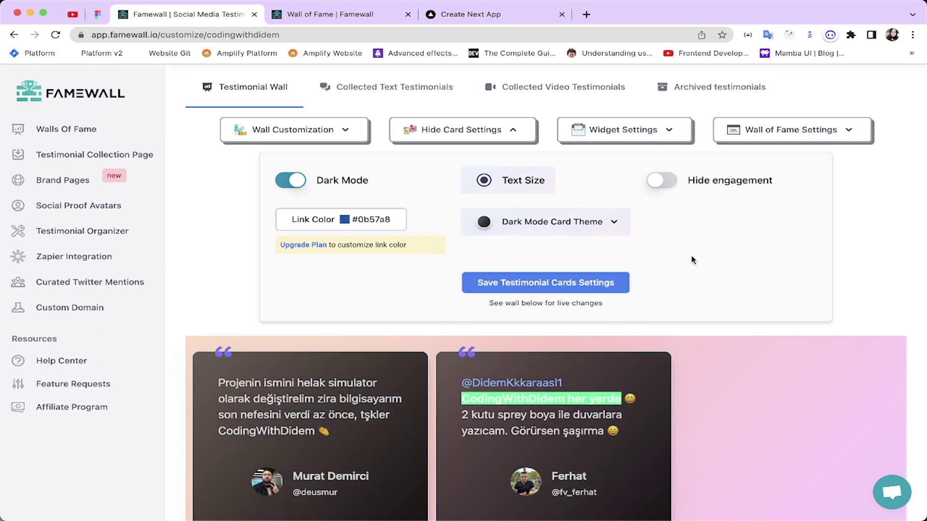
# Save the testimonial cards settings with Dark Mode and the gradient theme
pyautogui.scroll(1, 691, 260)
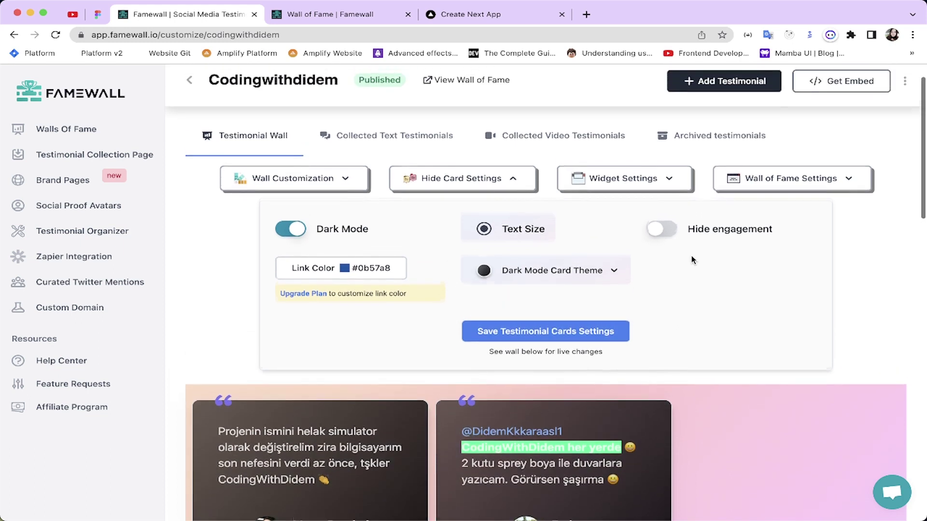
pyautogui.click(593, 336)
pyautogui.scroll(-10, 534, 243)
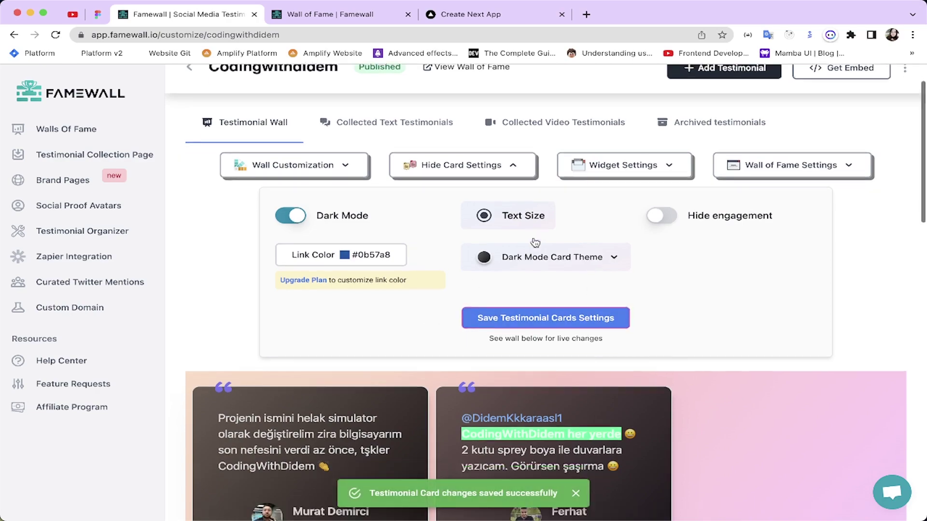
pyautogui.scroll(10, 535, 243)
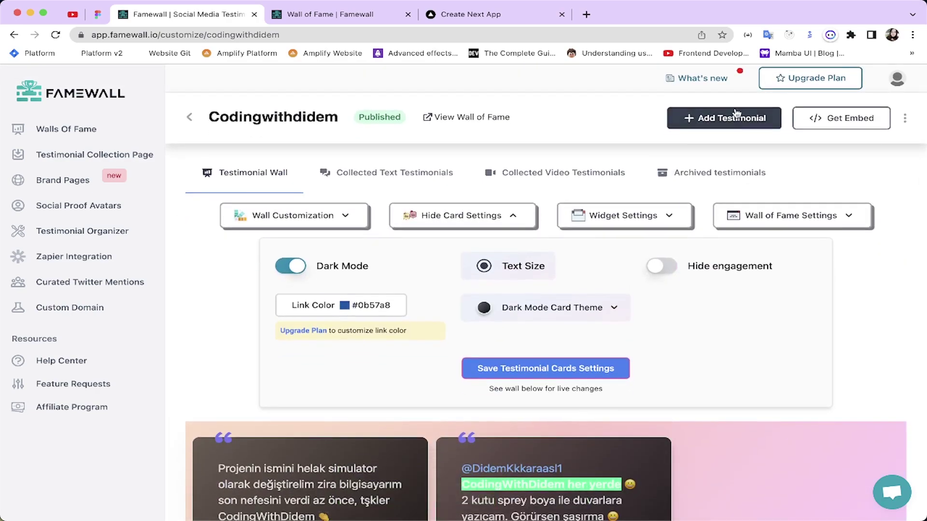
# Open the testimonial import dialog and look through the available sources, starting with the Twitter form
pyautogui.click(731, 116)
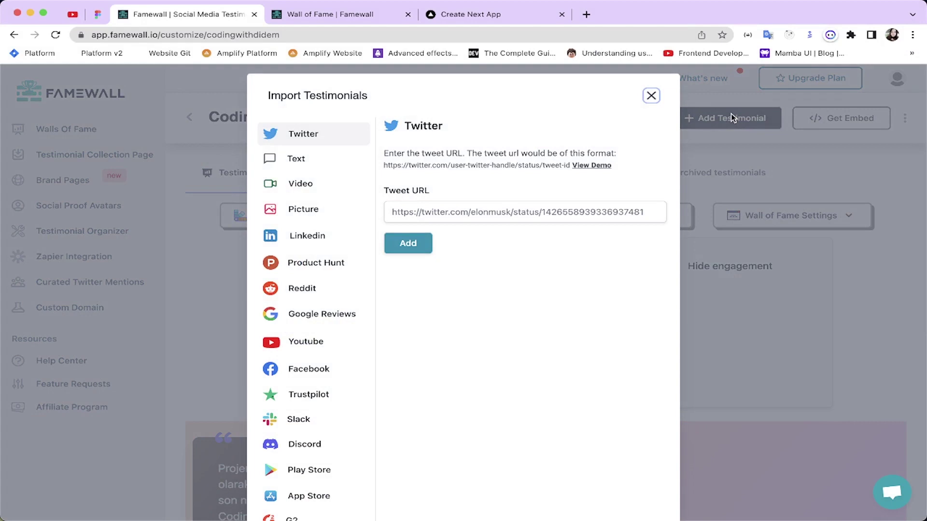
pyautogui.click(445, 207)
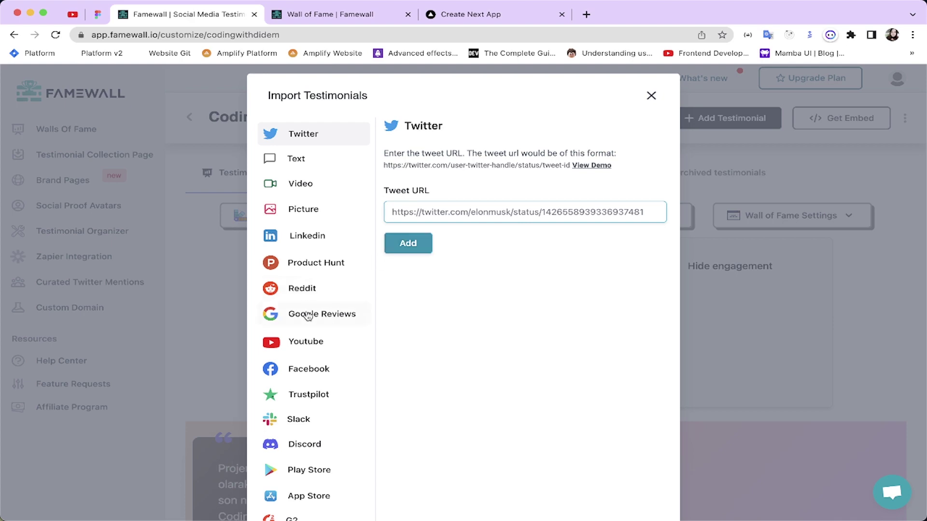
pyautogui.scroll(-3, 311, 315)
pyautogui.scroll(3, 308, 316)
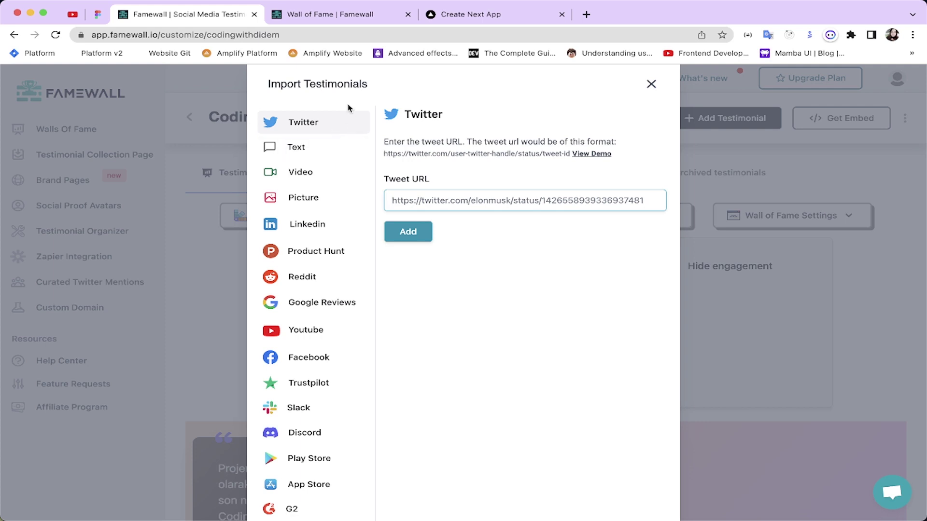
pyautogui.scroll(-2, 305, 239)
pyautogui.scroll(3, 306, 233)
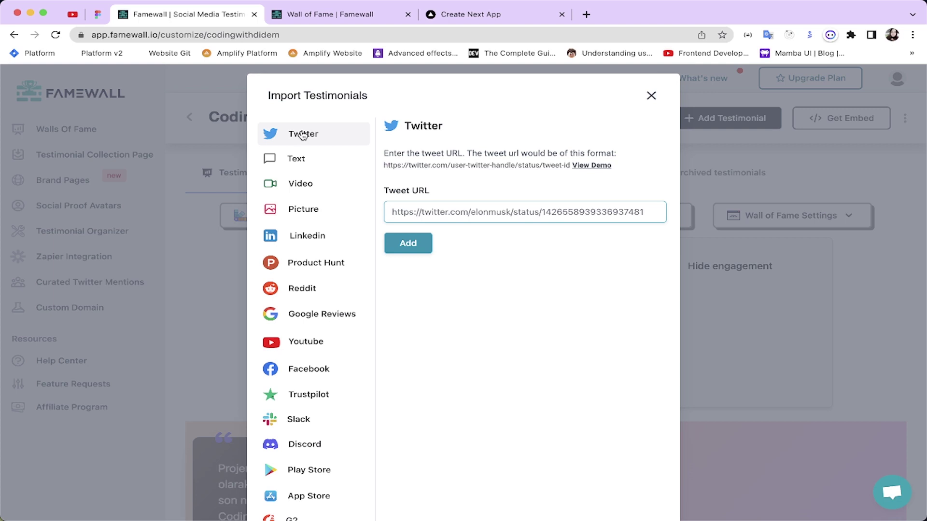
# Examine the import forms for Text, Video, Picture, Linkedin and Product Hunt testimonials
pyautogui.click(311, 158)
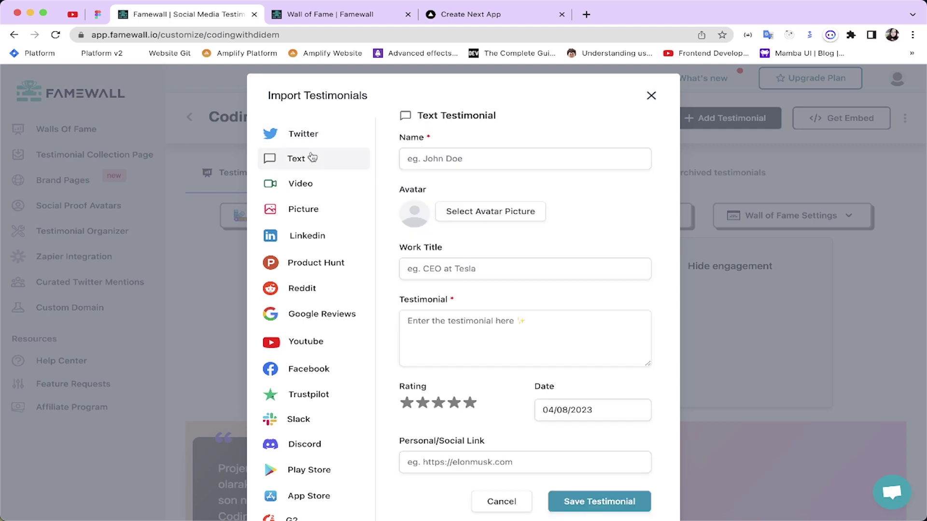
pyautogui.click(323, 189)
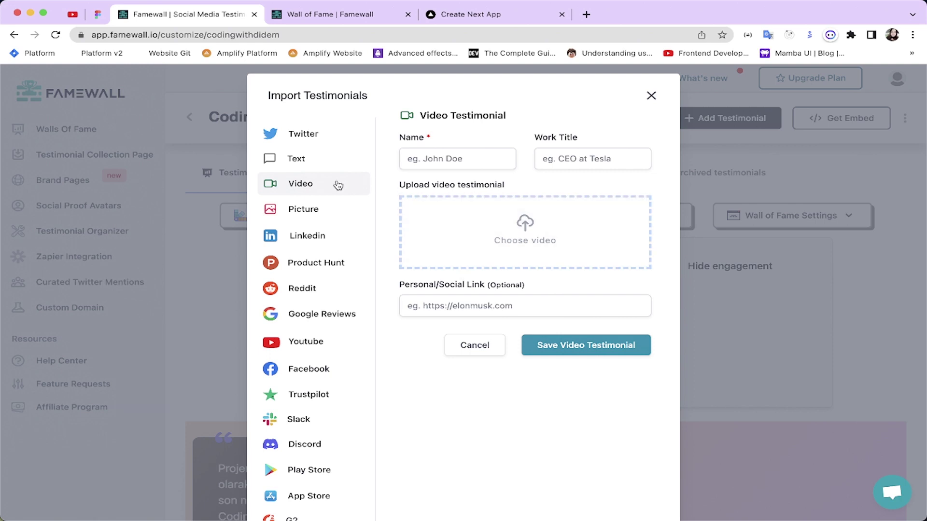
pyautogui.click(316, 214)
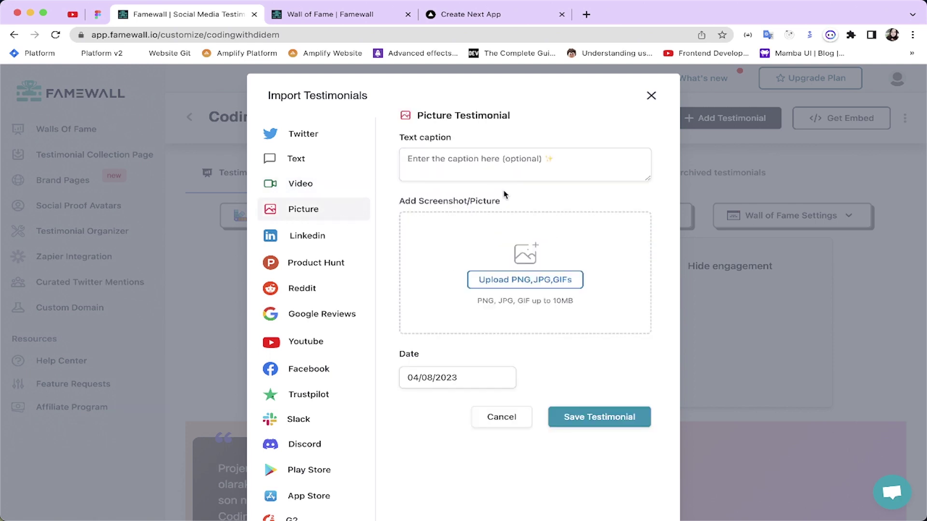
pyautogui.click(313, 246)
pyautogui.click(314, 266)
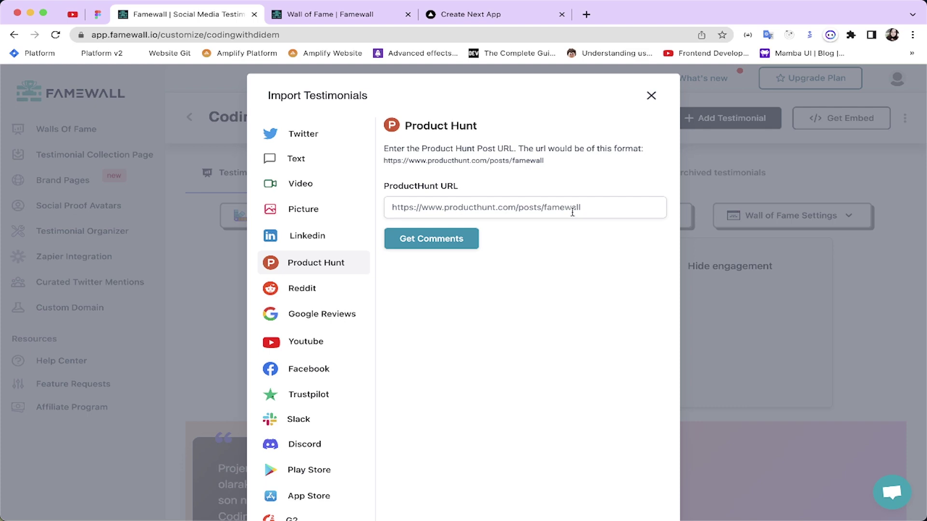
# Return to the Twitter import form and open the Twitter home page in a new tab
pyautogui.click(279, 135)
pyautogui.click(587, 14)
pyautogui.write('twi')
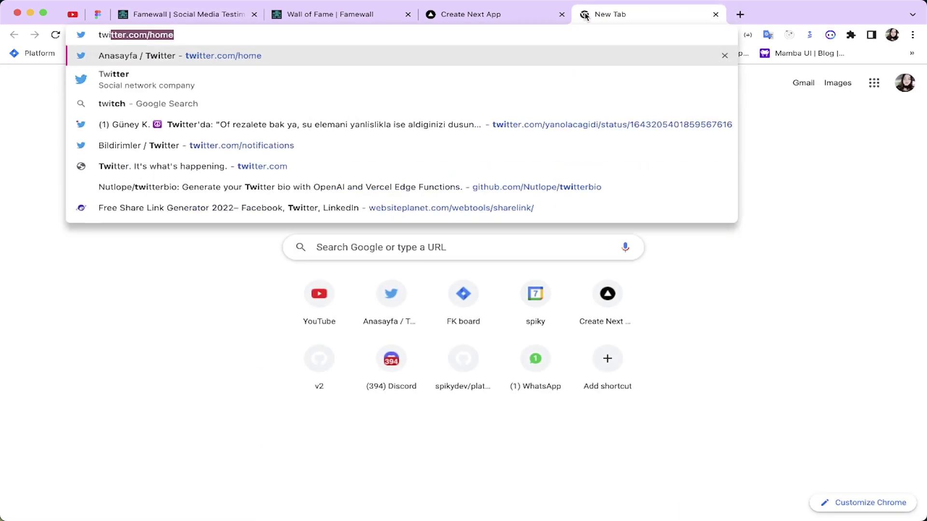
pyautogui.press('Return')
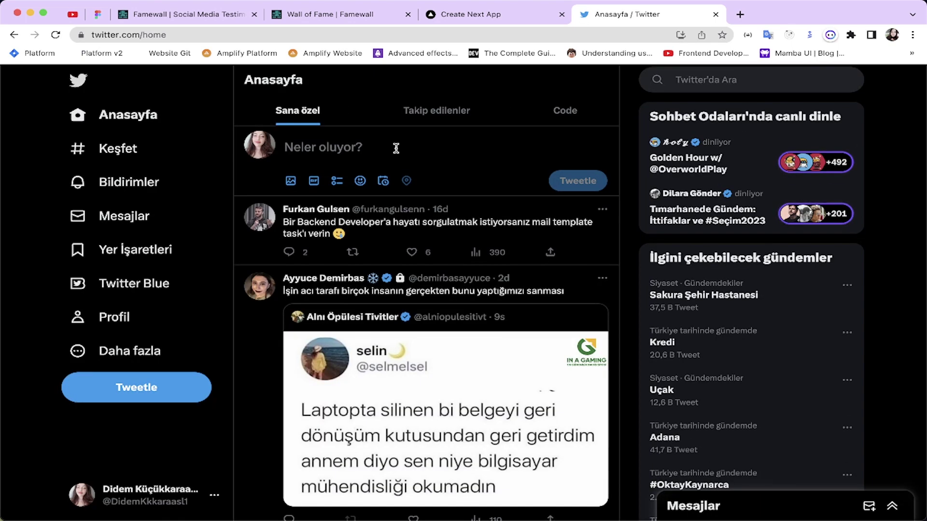
# Search Twitter for "codingwithdidem"
pyautogui.click(734, 79)
pyautogui.write('d')
pyautogui.write('odi')
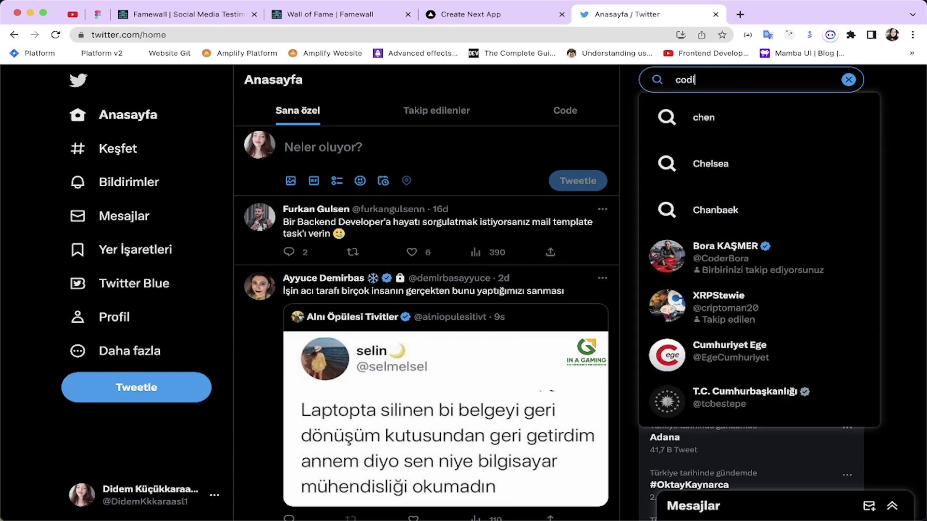
pyautogui.write('ngwithdidem')
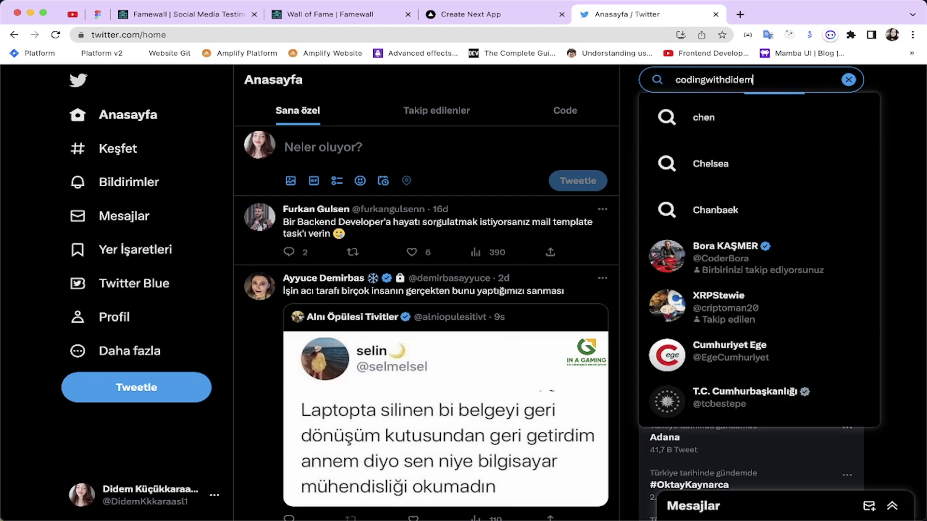
pyautogui.press('Return')
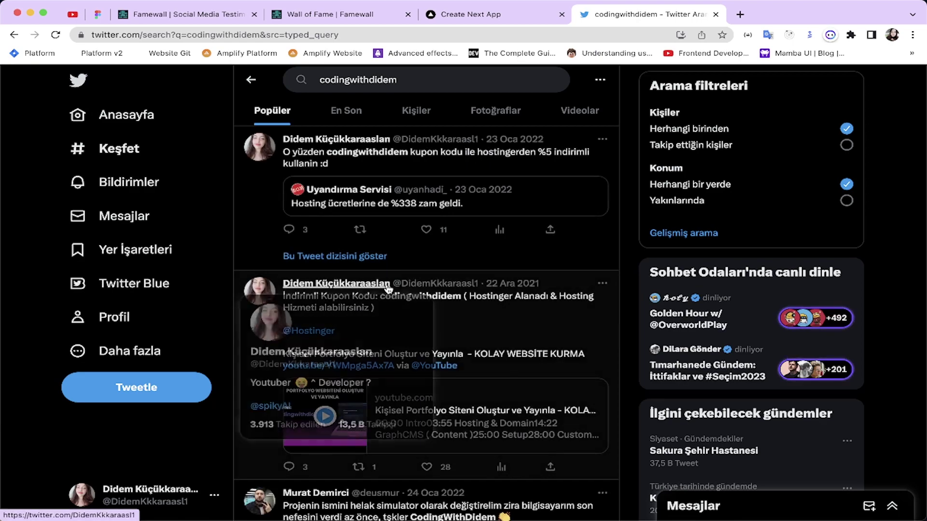
# Find the 23 Oca 2022 reply about the codingwithdidem coupon code for a %1 holiday discount and copy its tweet link
pyautogui.scroll(-2, 389, 290)
pyautogui.scroll(-5, 389, 289)
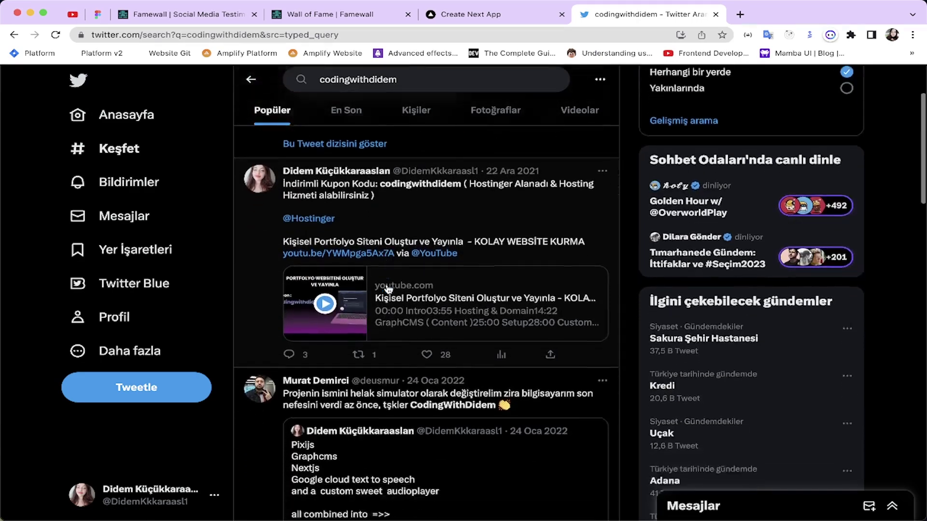
pyautogui.scroll(-12, 389, 288)
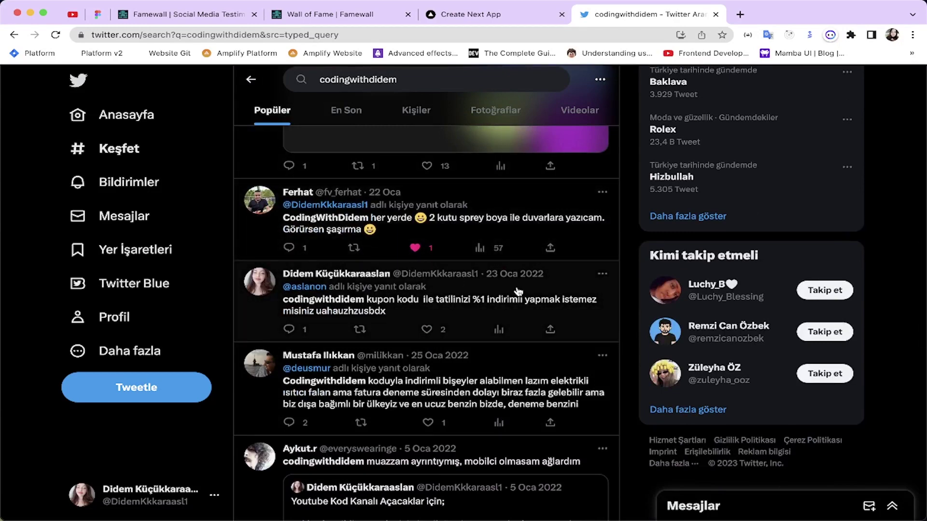
pyautogui.click(550, 331)
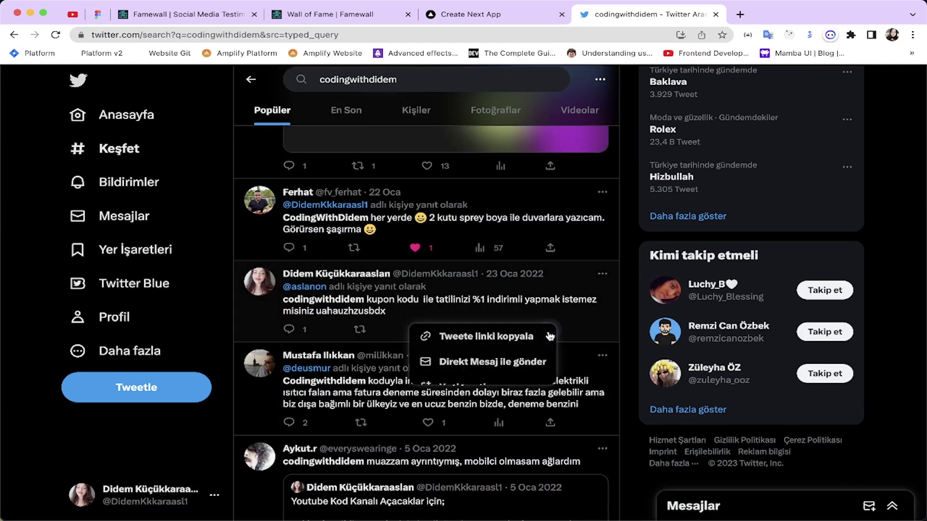
pyautogui.click(471, 338)
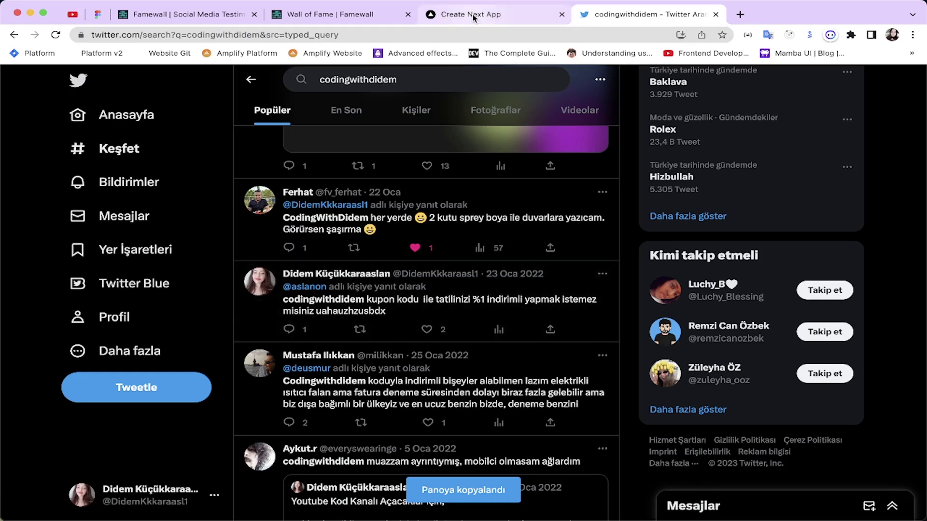
# Switch back to Famewall's import dialog, paste the copied link as the Tweet URL, and add it as a testimonial
pyautogui.click(331, 14)
pyautogui.click(208, 14)
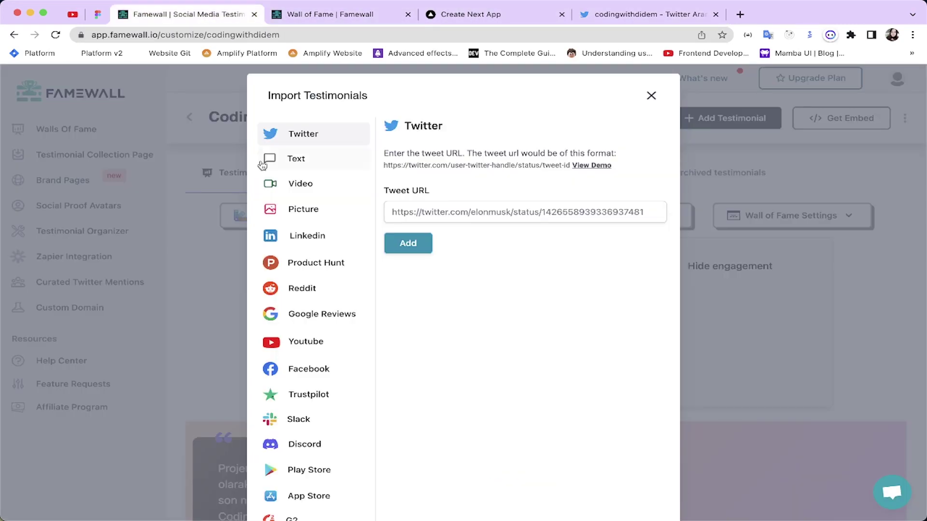
pyautogui.click(437, 208)
pyautogui.press('super+v')
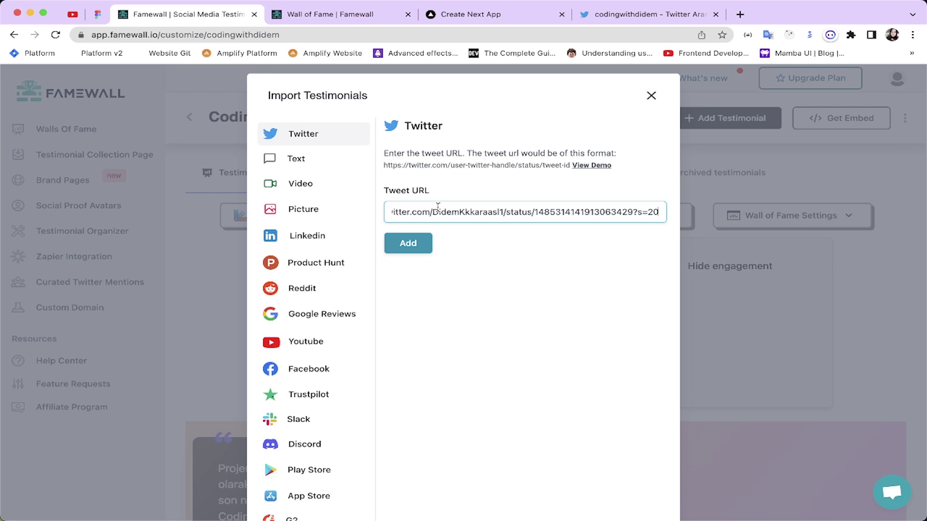
pyautogui.click(404, 242)
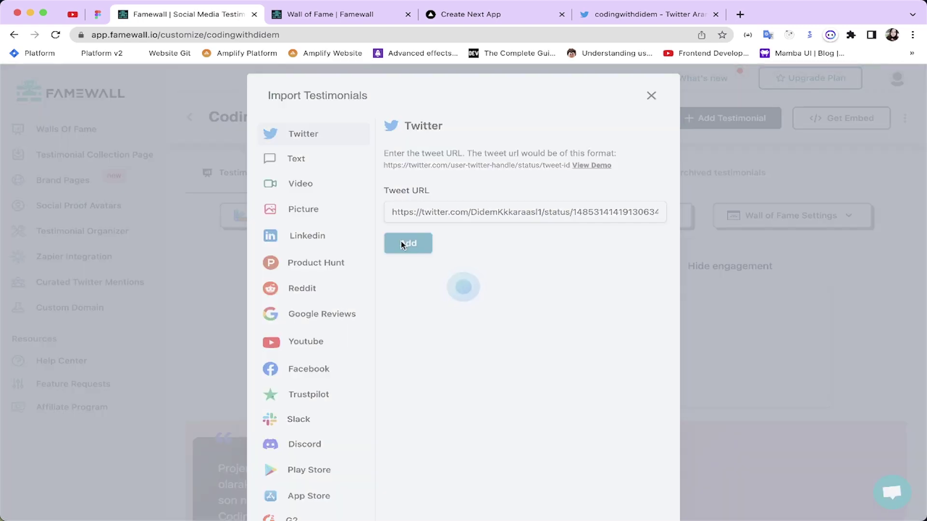
# Delete the newly imported testimonial about the codingwithdidem coupon code from the wall
pyautogui.scroll(-5, 426, 304)
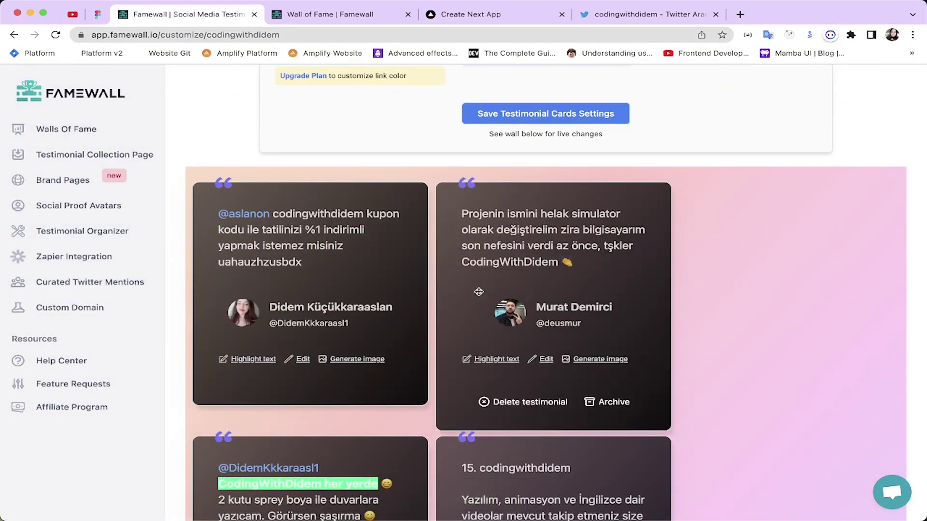
pyautogui.scroll(-5, 479, 292)
pyautogui.scroll(4, 479, 292)
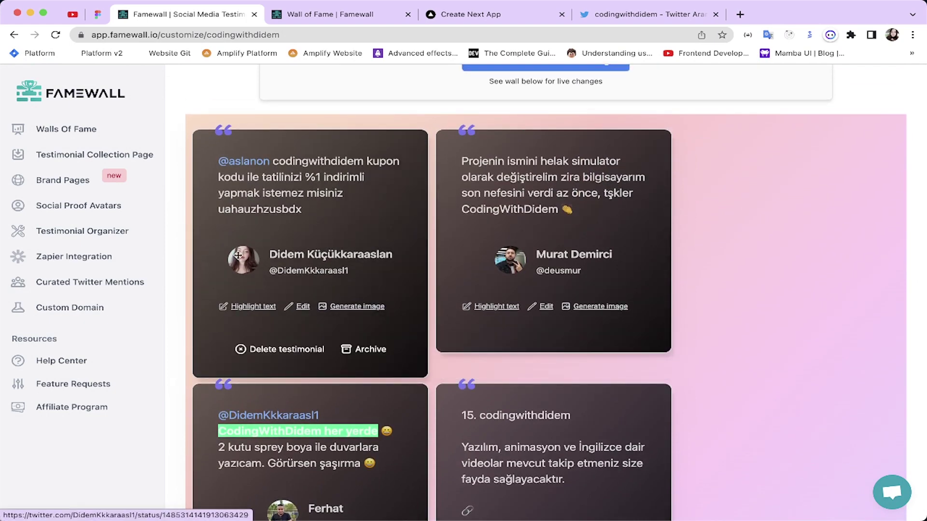
pyautogui.click(270, 349)
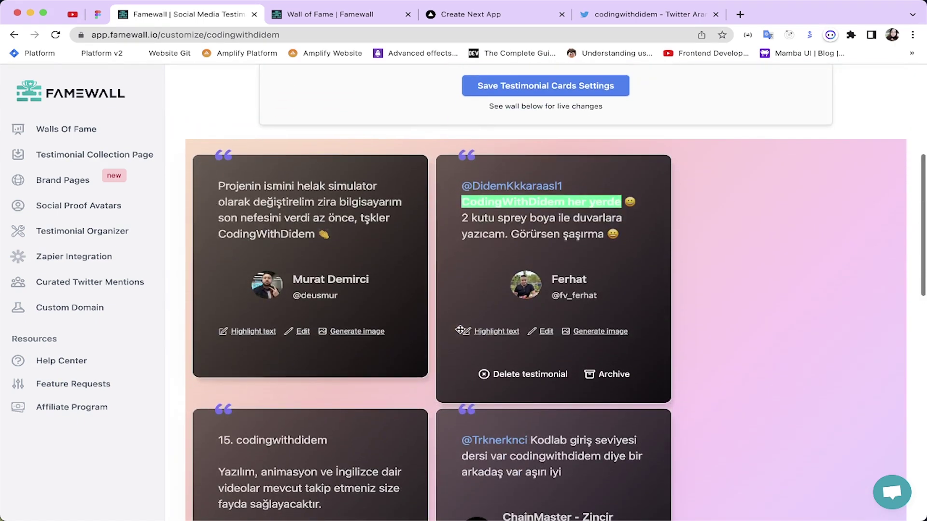
# Open the "Projenin ismini helak simulator" testimonial for editing, review its editable fields, and close the form without saving
pyautogui.moveTo(338, 333)
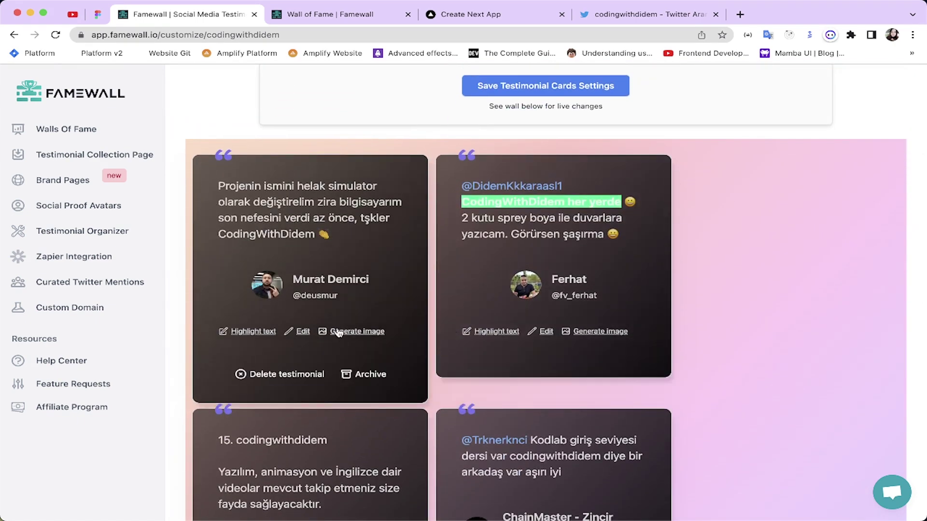
pyautogui.click(295, 332)
pyautogui.click(310, 317)
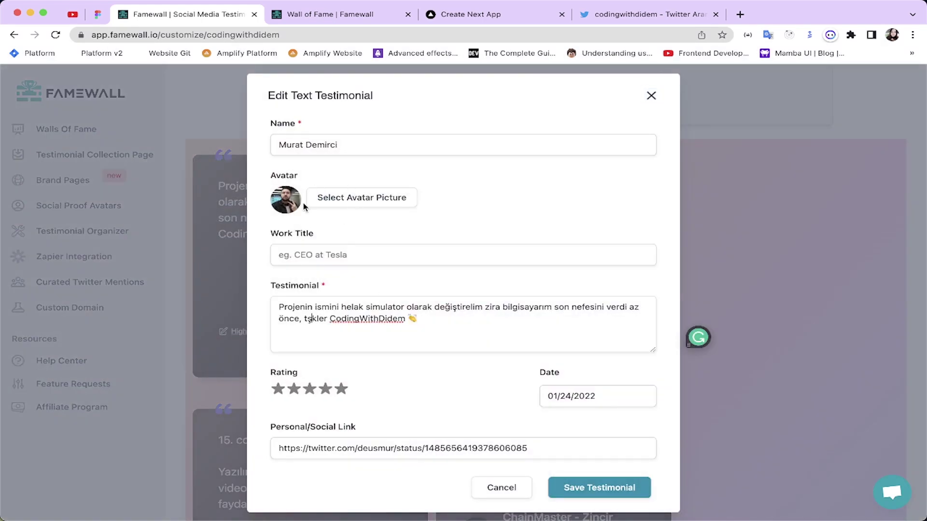
pyautogui.scroll(-2, 394, 323)
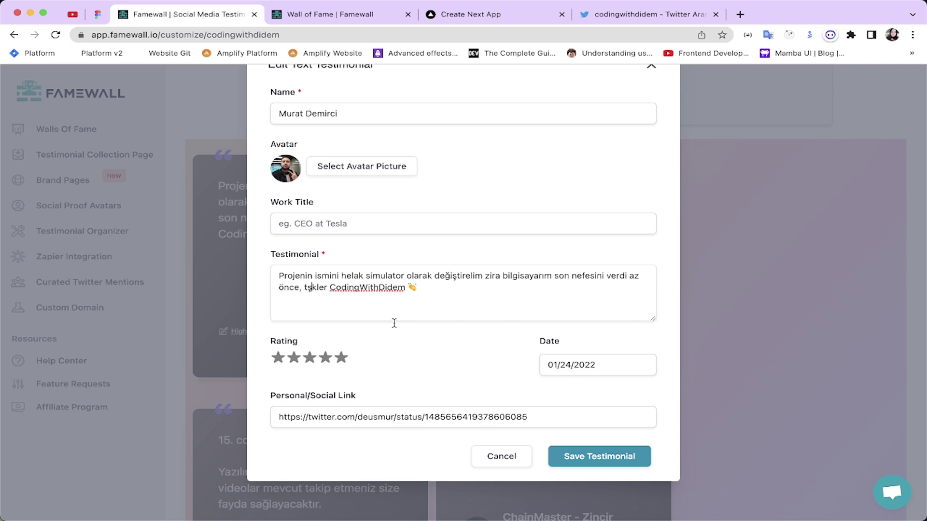
pyautogui.moveTo(451, 283); pyautogui.dragTo(225, 267)
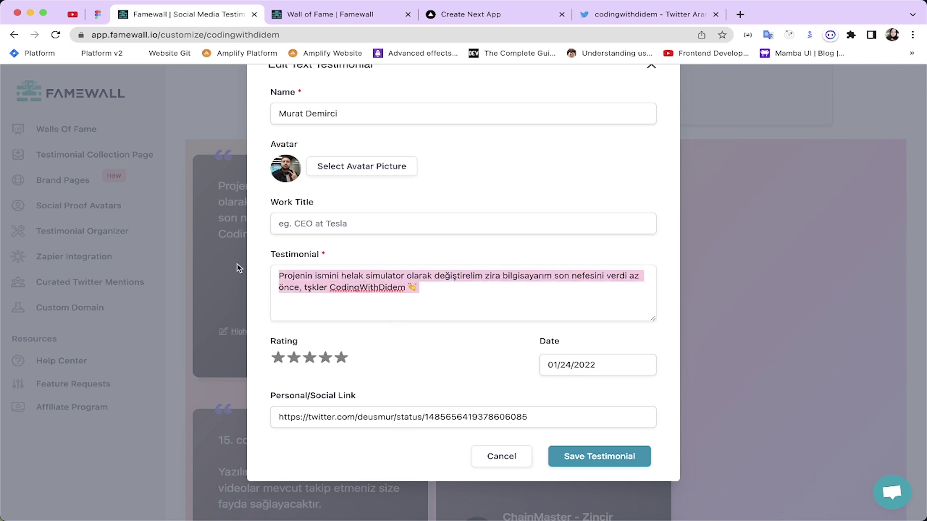
pyautogui.press('Right')
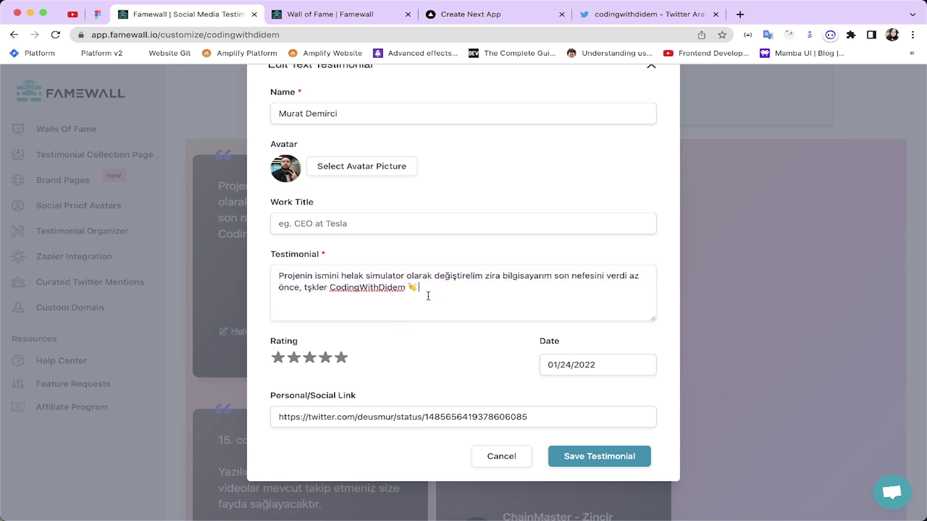
pyautogui.scroll(2, 530, 213)
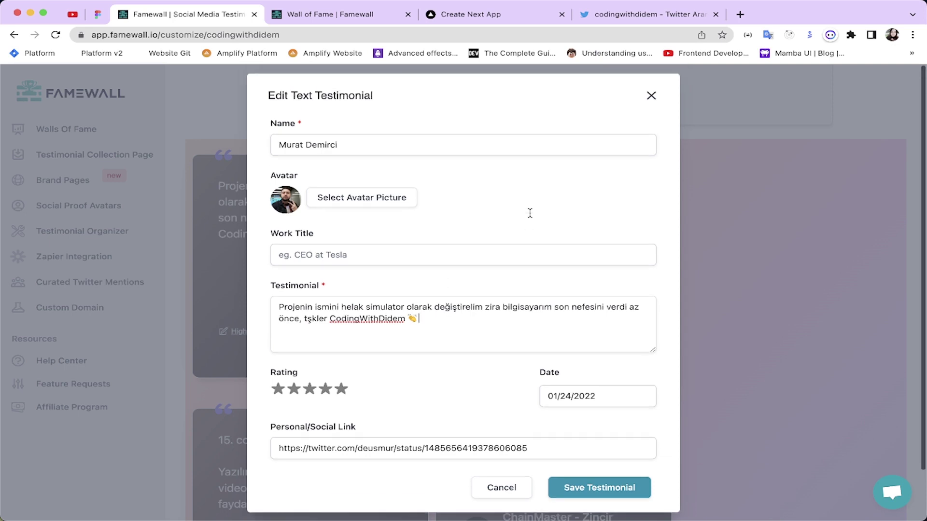
pyautogui.click(651, 97)
# Open the text highlighter for the "Projenin ismini helak simulator" testimonial and mark the word "tşkler" as bold
pyautogui.moveTo(344, 286)
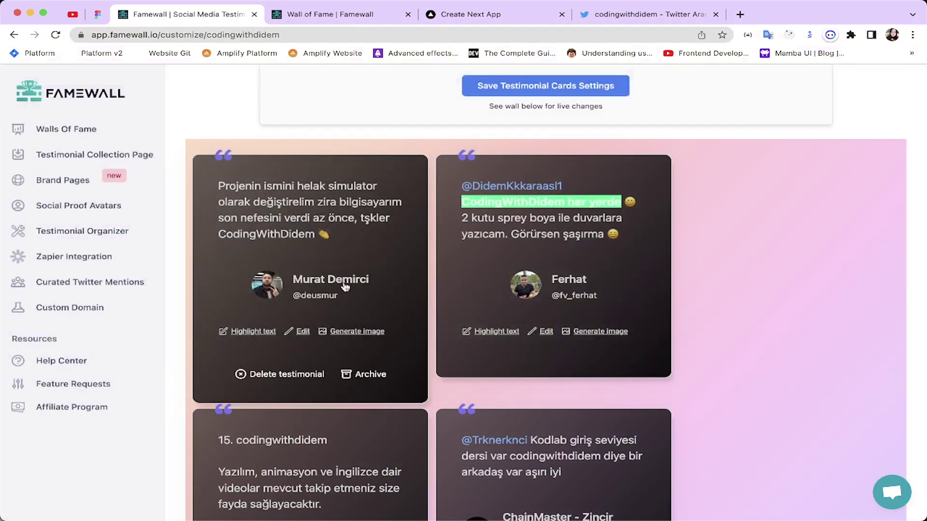
pyautogui.click(249, 332)
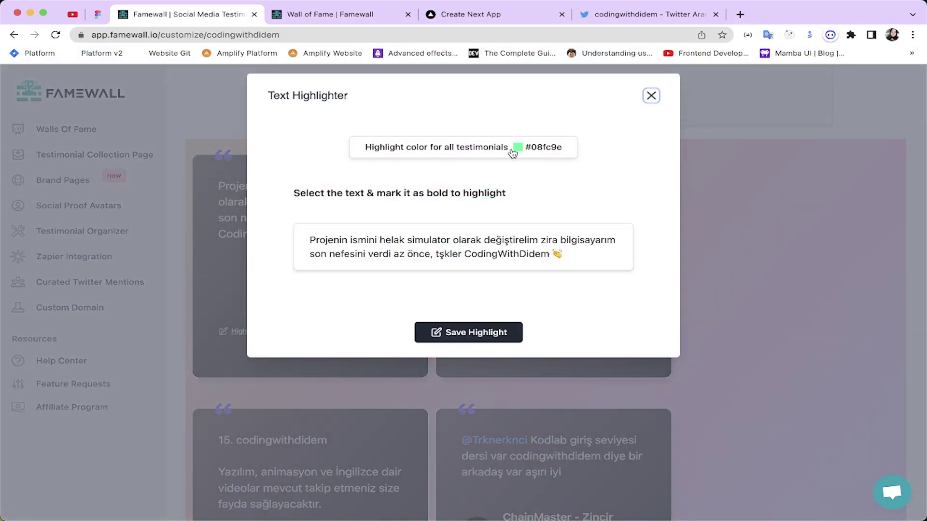
pyautogui.click(435, 253)
pyautogui.doubleClick(449, 254)
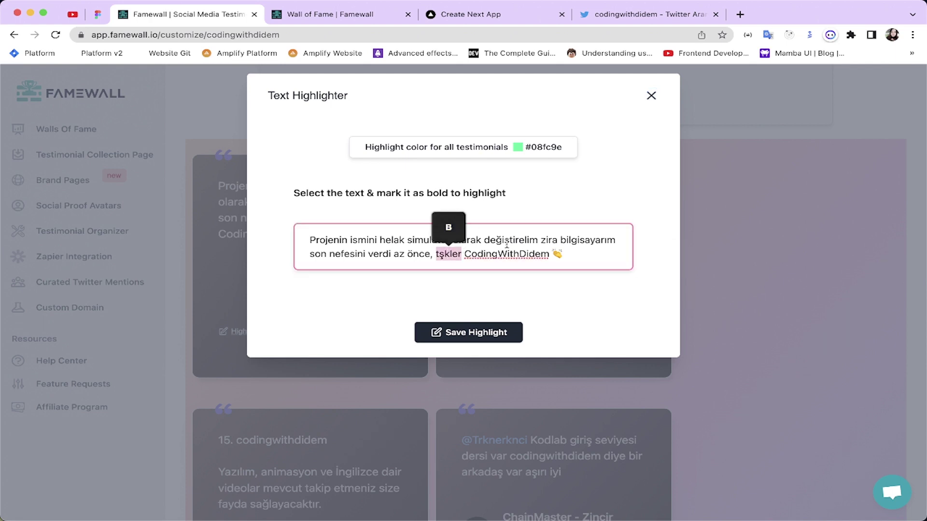
pyautogui.click(449, 230)
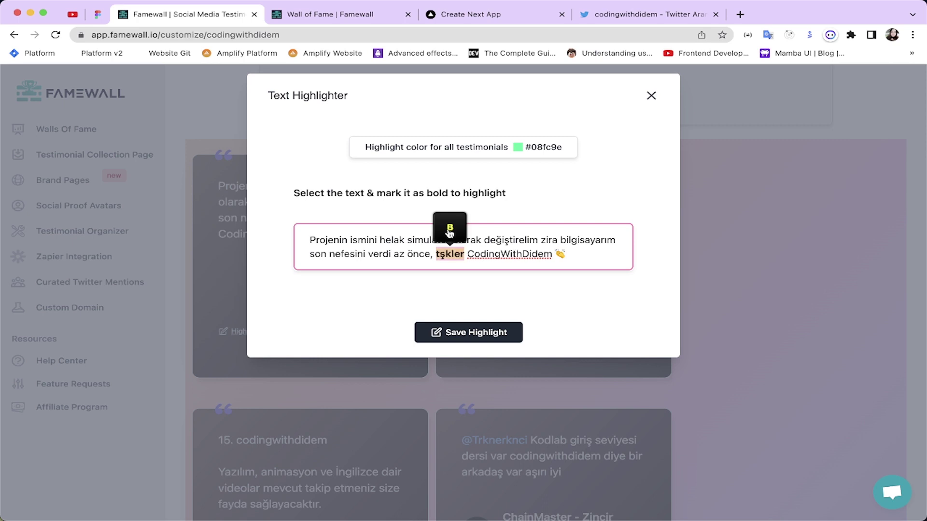
pyautogui.click(504, 194)
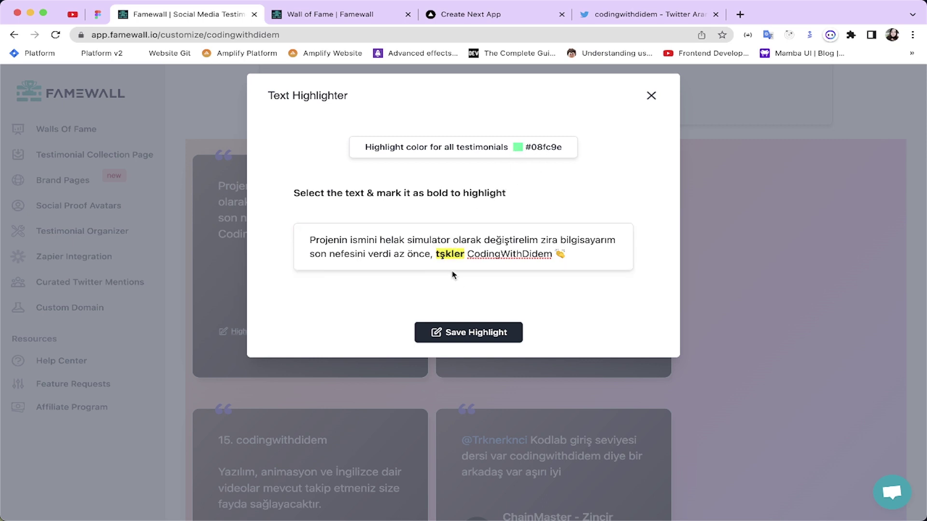
# Change the highlight color for all testimonials to #17ffa6 and save the highlight
pyautogui.click(518, 151)
pyautogui.moveTo(578, 167); pyautogui.dragTo(571, 167)
pyautogui.click(608, 138)
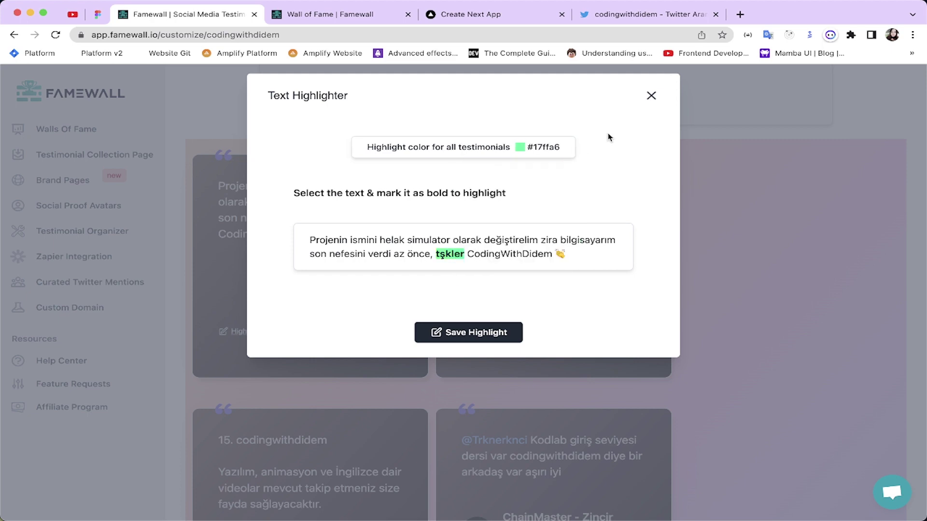
pyautogui.click(467, 334)
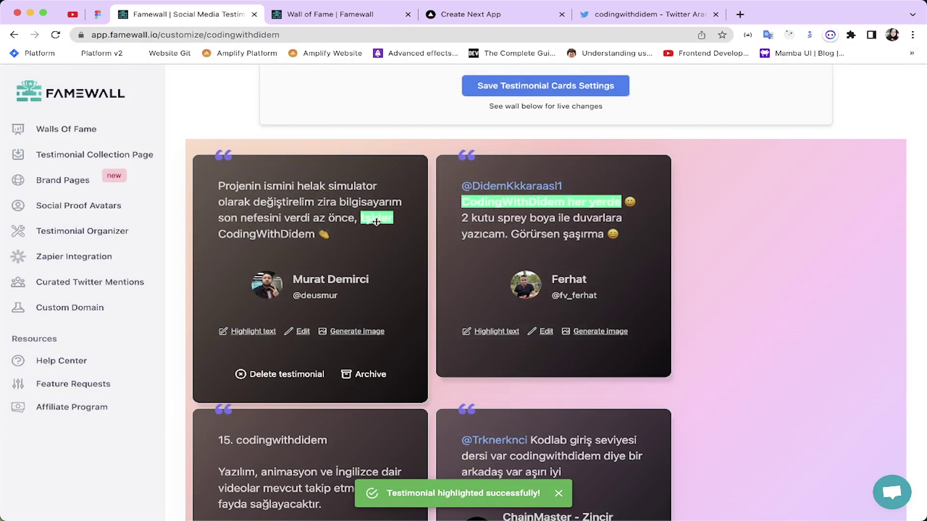
# Open the image generator for the "Projenin ismini helak simulator" testimonial and try the Linkedin and Stories dimensions
pyautogui.scroll(-2, 435, 284)
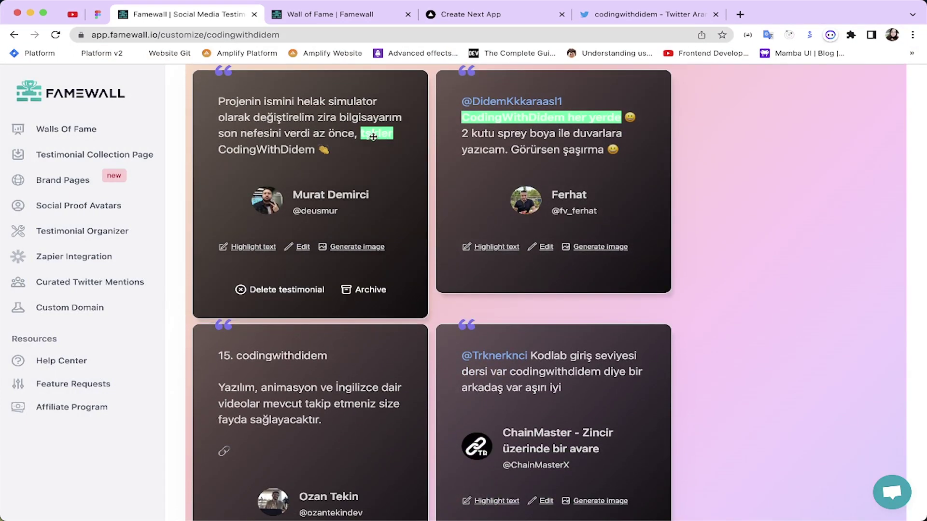
pyautogui.click(373, 246)
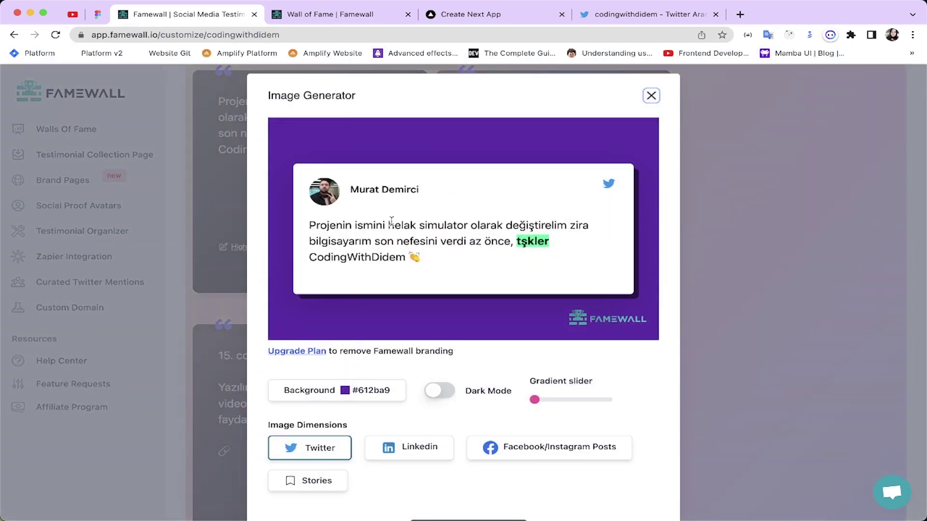
pyautogui.scroll(-2, 394, 238)
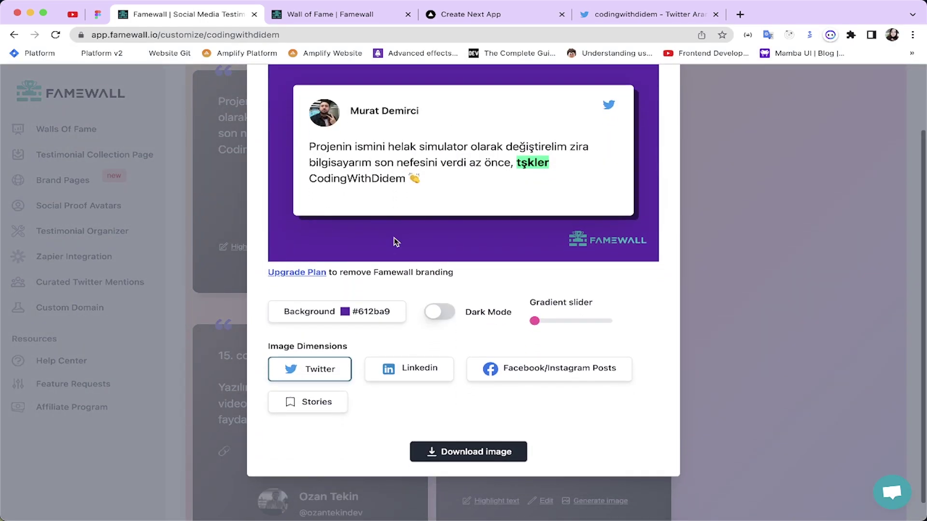
pyautogui.click(418, 379)
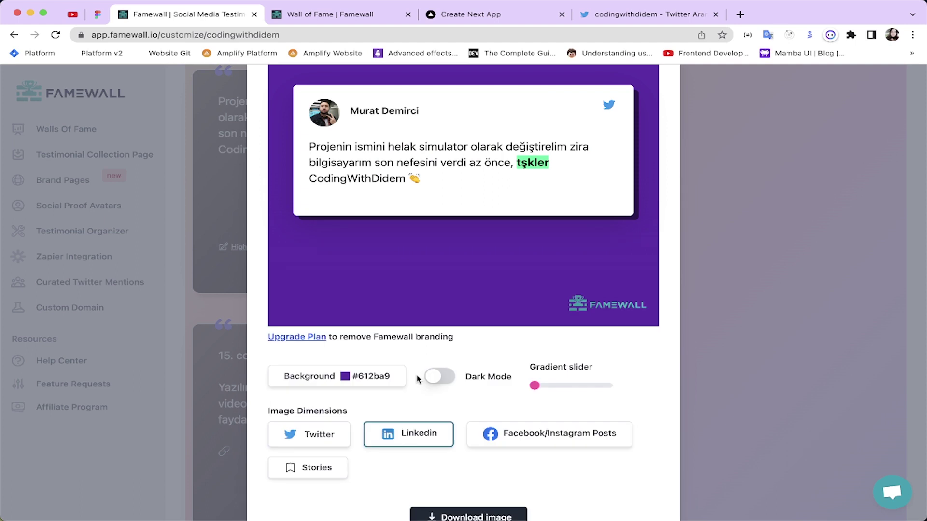
pyautogui.click(324, 470)
pyautogui.scroll(-5, 346, 428)
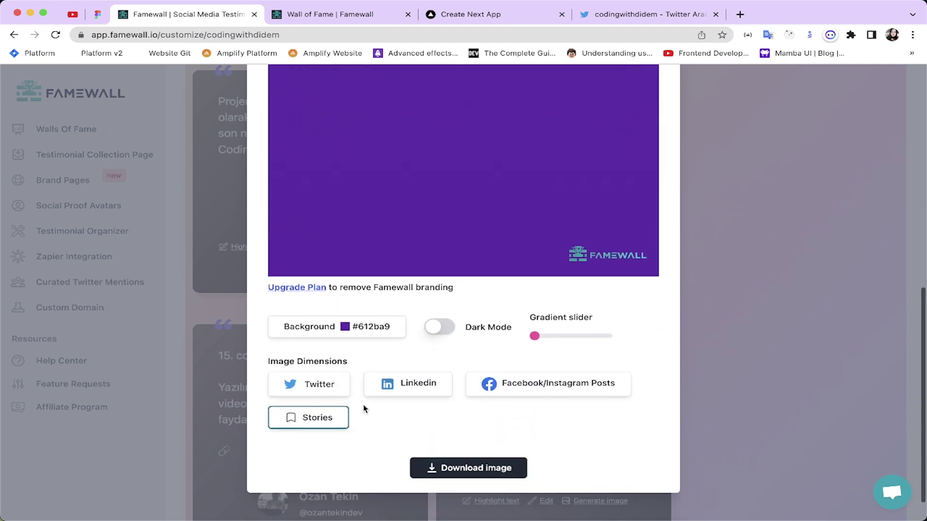
# Raise the background gradient of the testimonial image to nearly its maximum, checking the preview
pyautogui.moveTo(535, 336); pyautogui.dragTo(577, 338)
pyautogui.scroll(5, 551, 278)
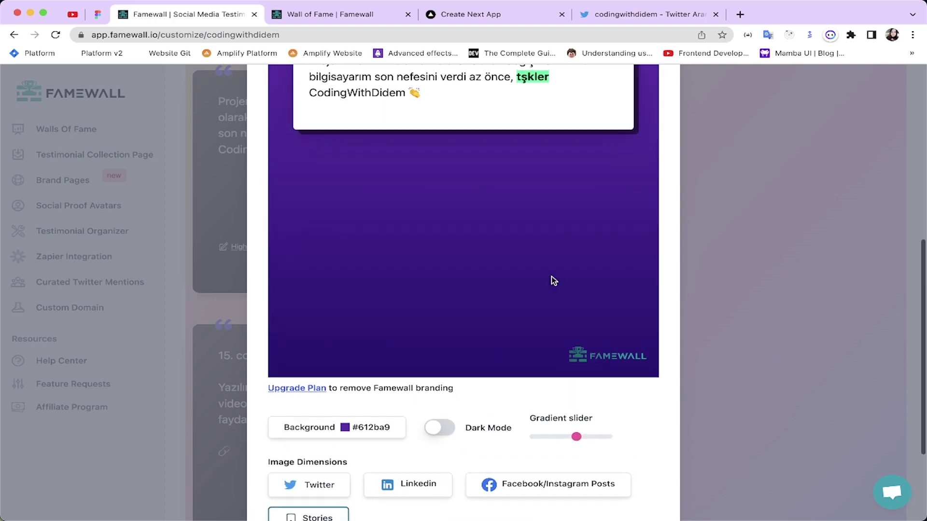
pyautogui.scroll(-5, 560, 300)
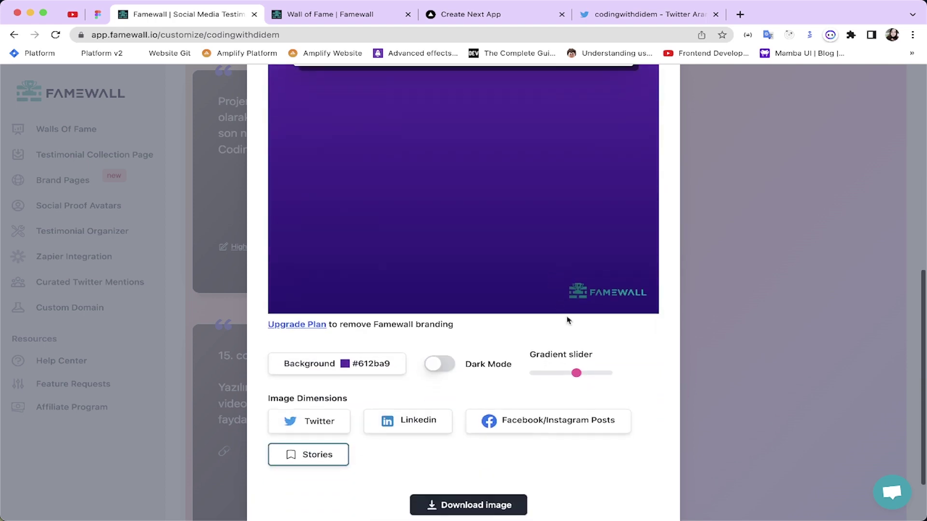
pyautogui.moveTo(578, 374); pyautogui.dragTo(608, 378)
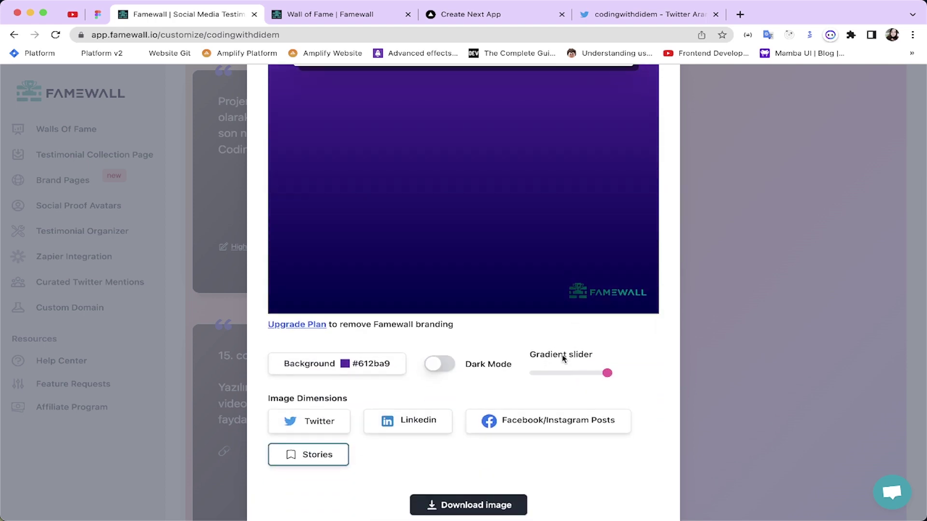
pyautogui.scroll(3, 561, 355)
pyautogui.scroll(-5, 558, 351)
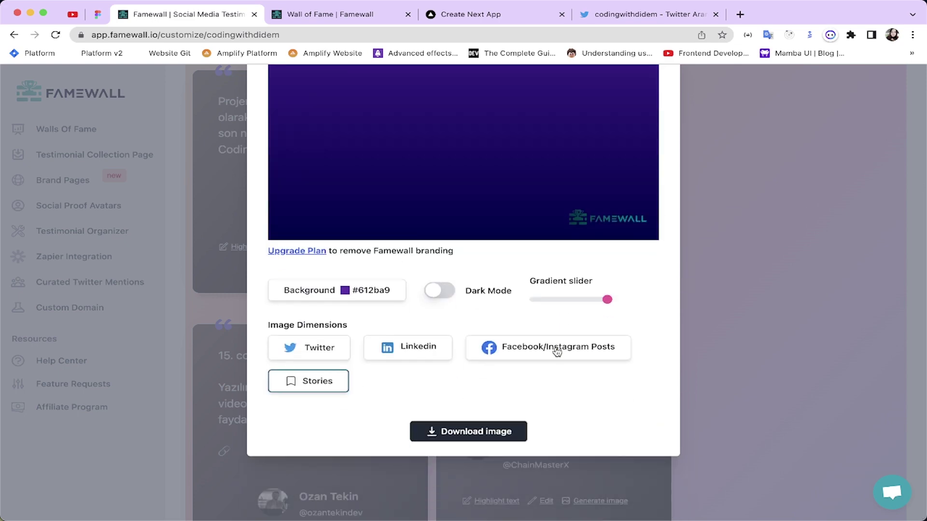
# Set the image dimensions to Facebook/Instagram Posts, download the testimonial image, and close the generator
pyautogui.click(546, 352)
pyautogui.scroll(3, 559, 270)
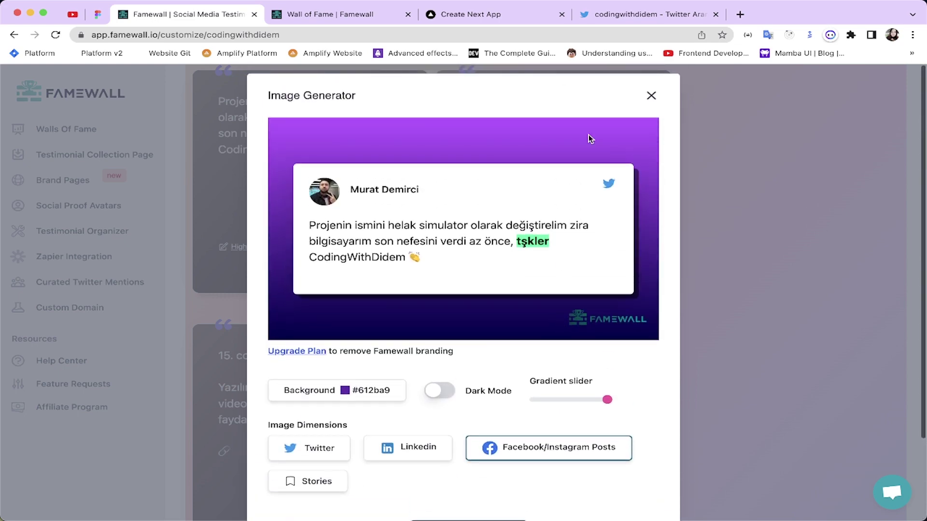
pyautogui.scroll(-3, 496, 314)
pyautogui.scroll(2, 495, 315)
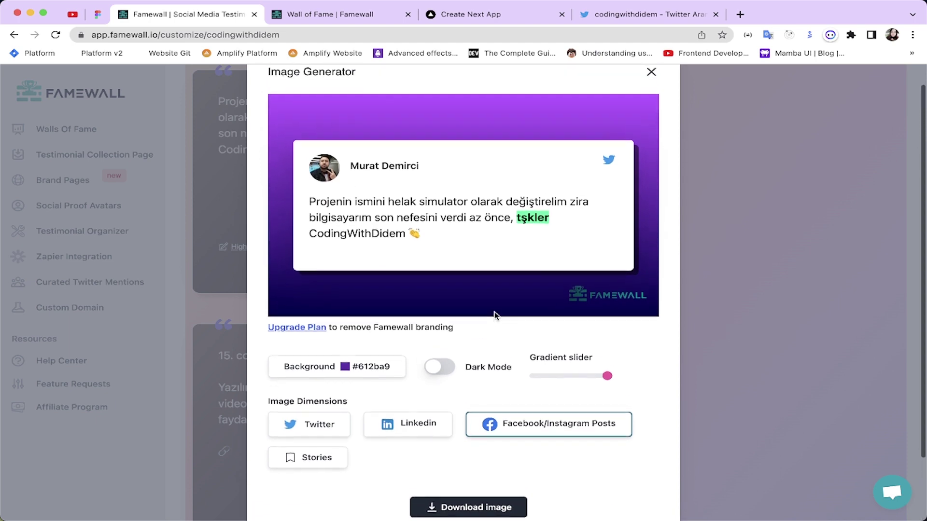
pyautogui.scroll(-3, 495, 318)
pyautogui.click(481, 437)
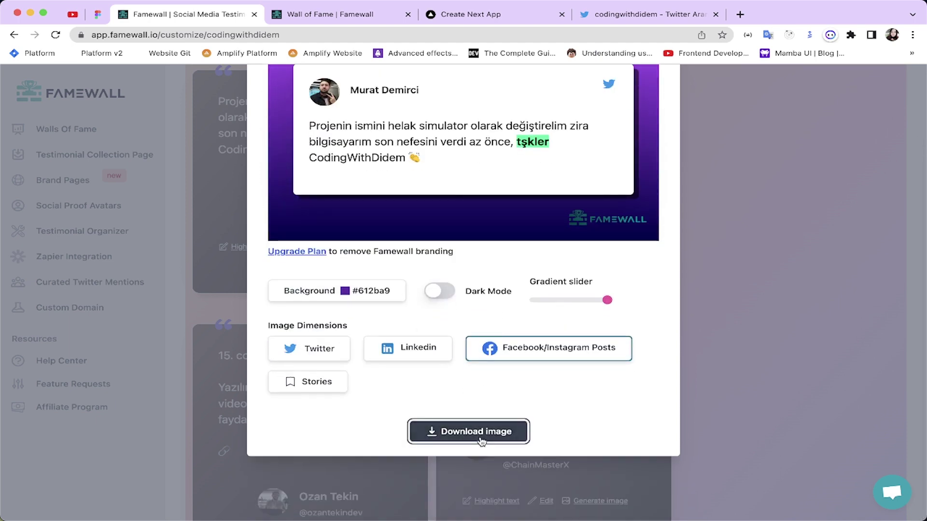
pyautogui.scroll(4, 493, 198)
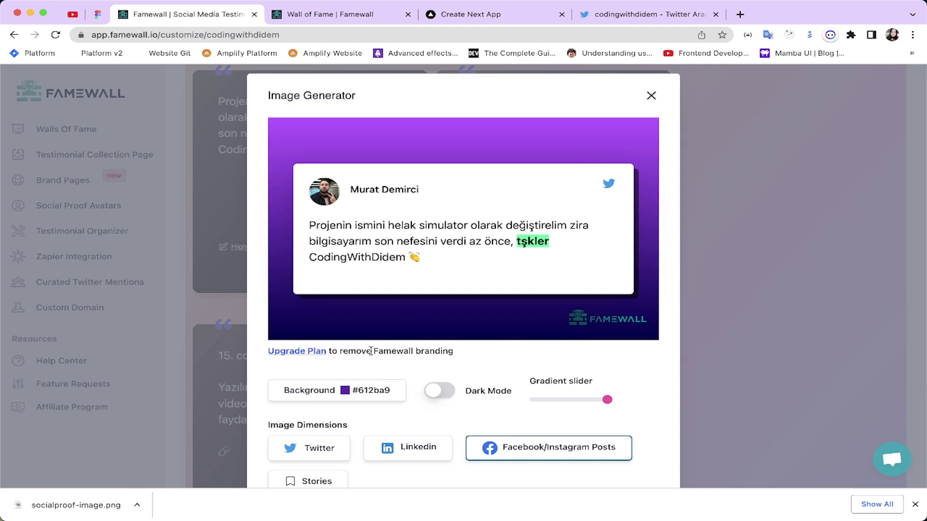
pyautogui.click(652, 95)
# View the public Codingwithdidem Wall of Fame page and open its form for sending a testimonial
pyautogui.scroll(-10, 487, 349)
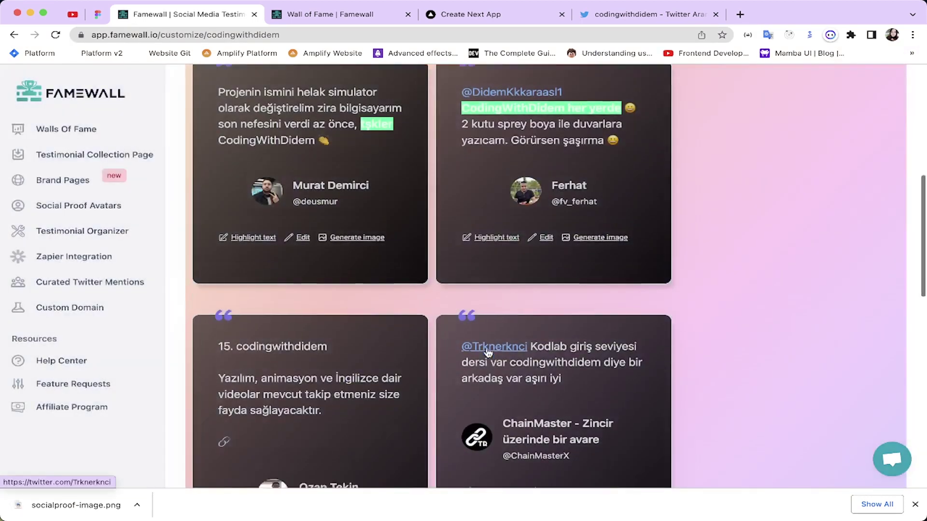
pyautogui.scroll(10, 487, 349)
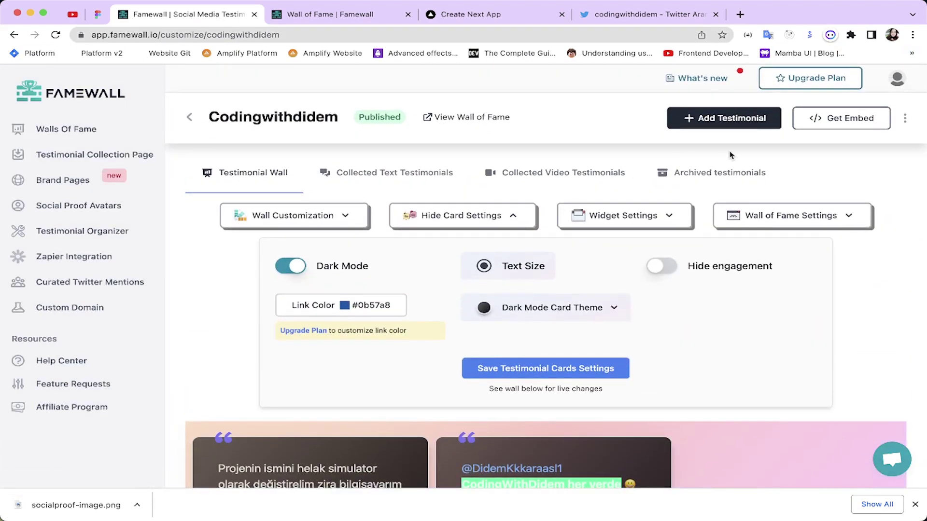
pyautogui.click(478, 124)
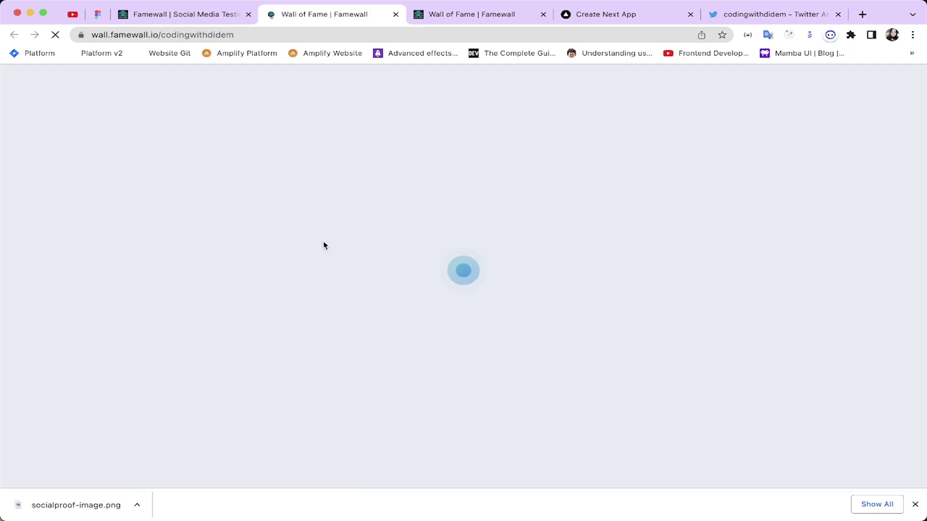
pyautogui.scroll(-10, 324, 246)
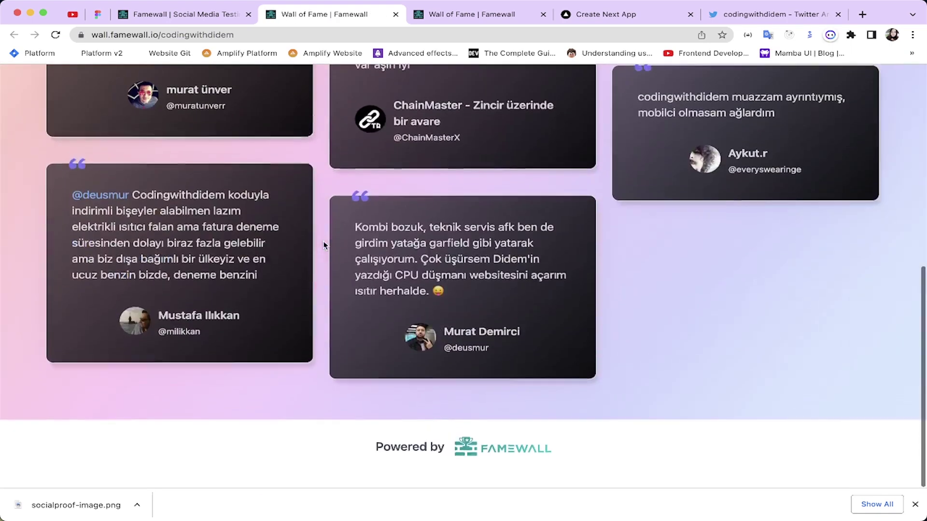
pyautogui.scroll(10, 324, 246)
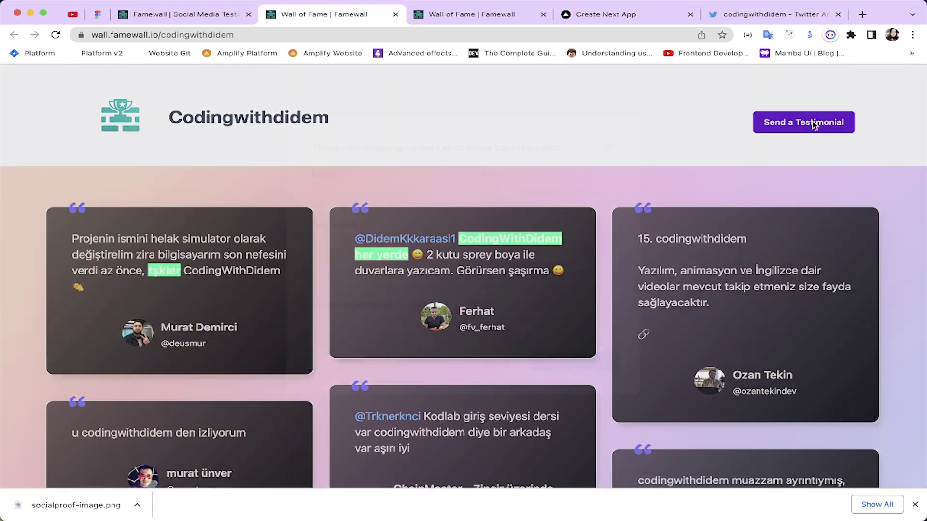
pyautogui.click(815, 125)
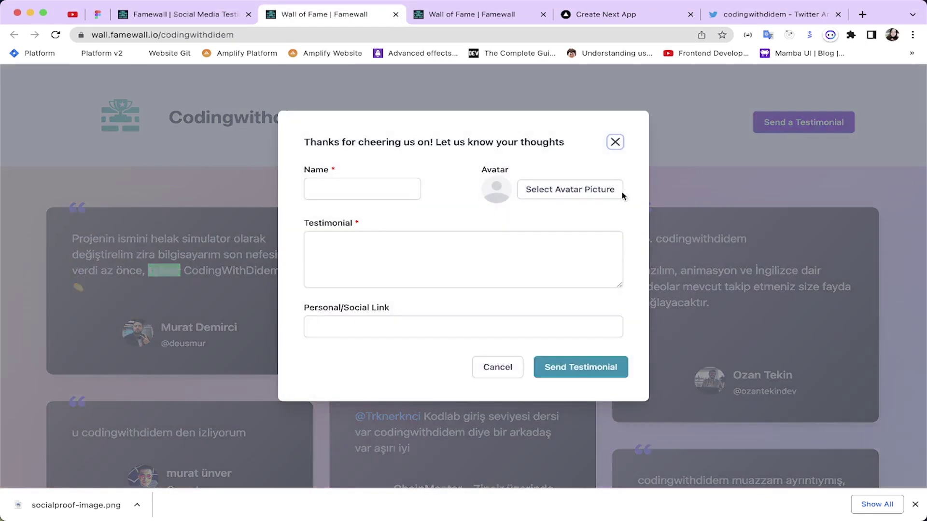
# Check the testimonial form's Personal/Social Link field, close the form unsent, and go back to the wall's customization page
pyautogui.click(498, 334)
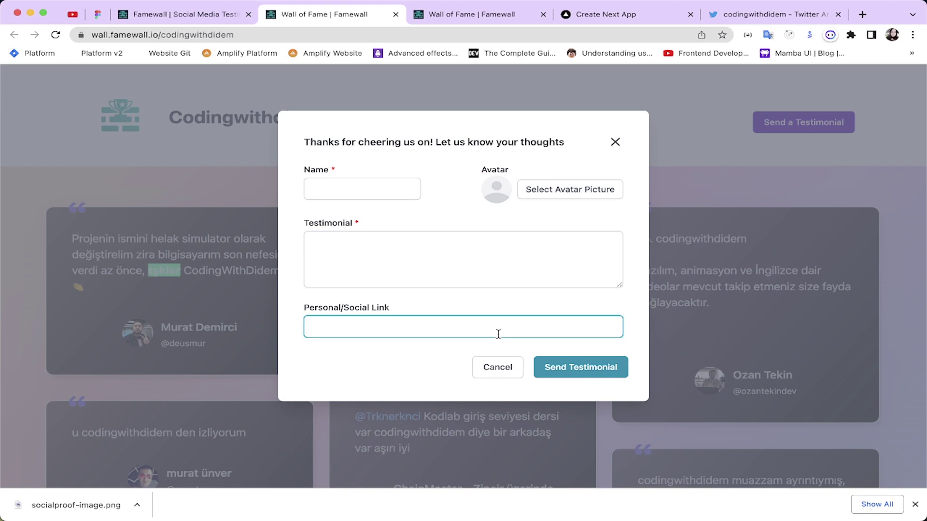
pyautogui.click(615, 143)
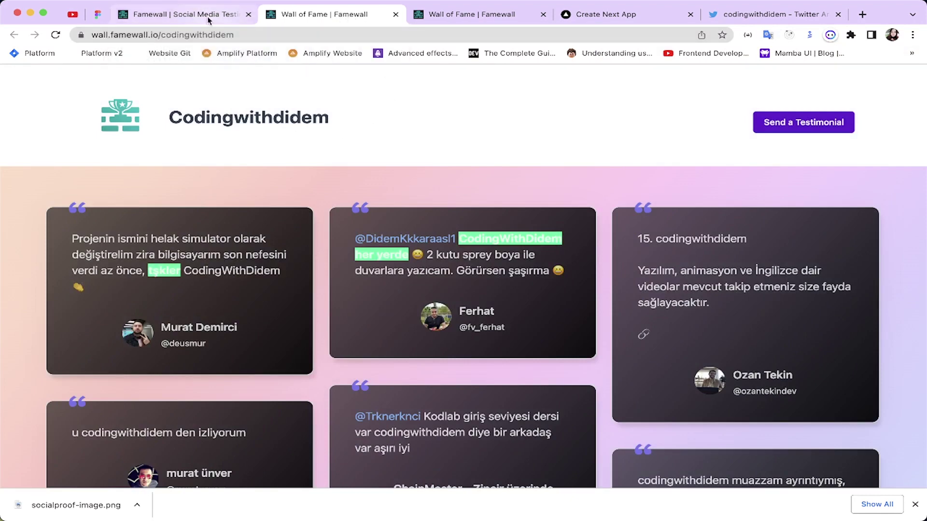
pyautogui.click(221, 20)
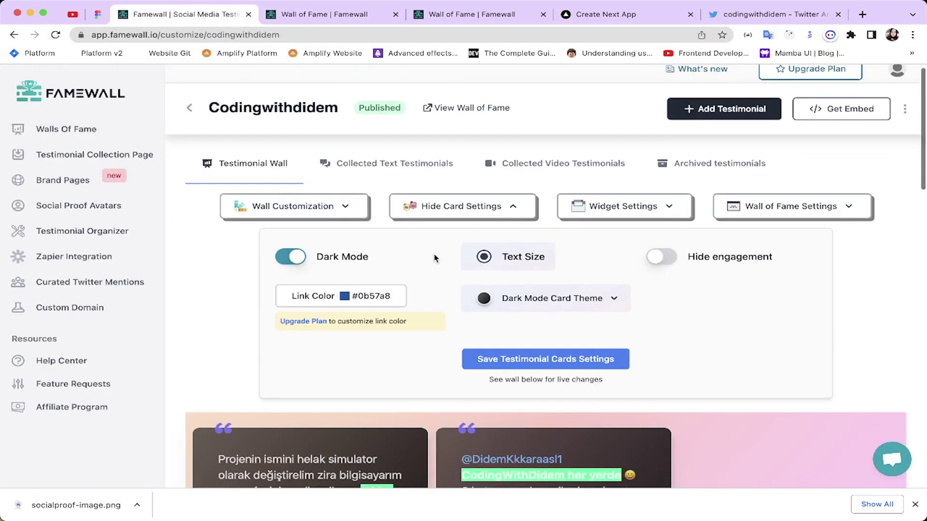
pyautogui.scroll(-5, 434, 254)
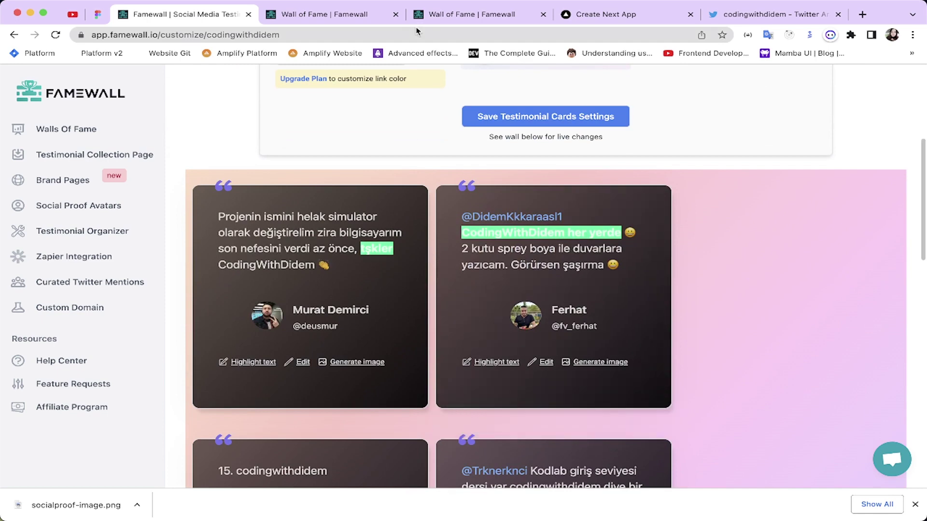
# Close the duplicate Wall of Fame browser tab, glance over the remaining pages, and return to the wall's settings
pyautogui.click(454, 19)
pyautogui.click(543, 15)
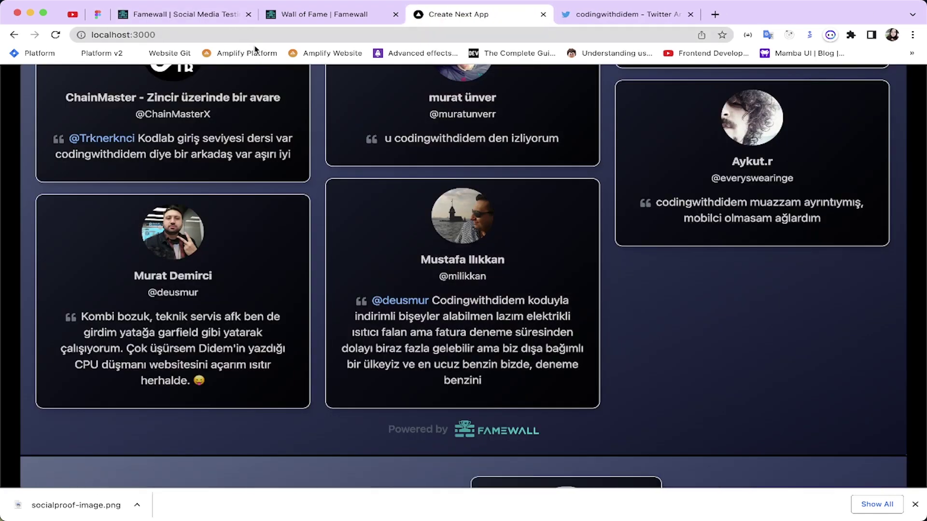
pyautogui.click(315, 16)
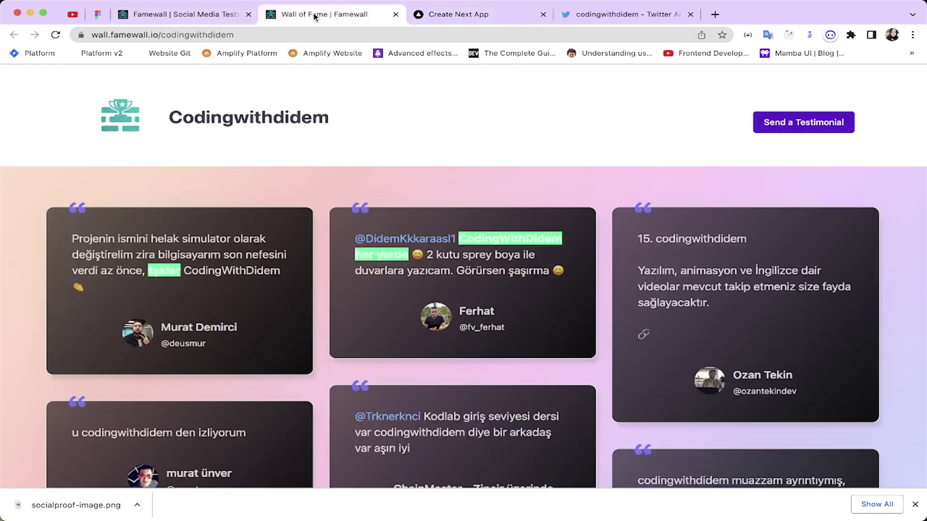
pyautogui.click(438, 15)
pyautogui.click(210, 16)
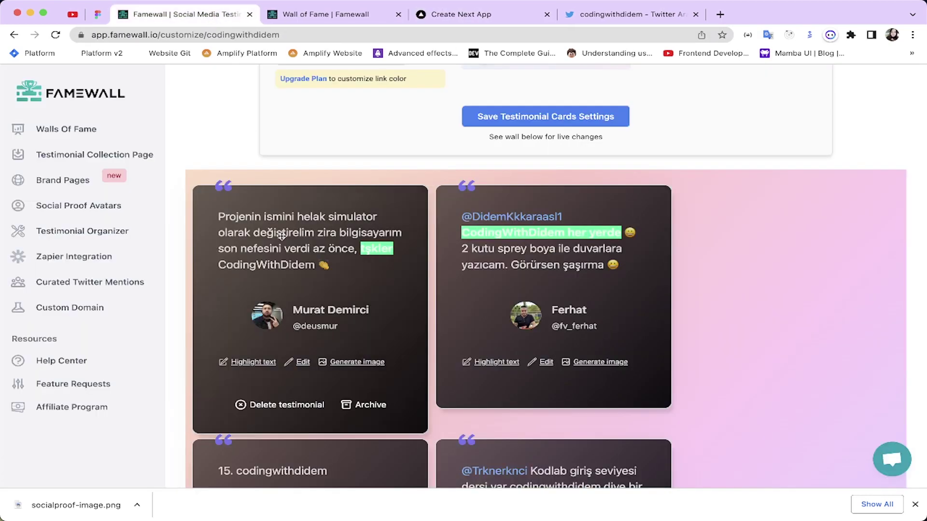
pyautogui.scroll(5, 311, 141)
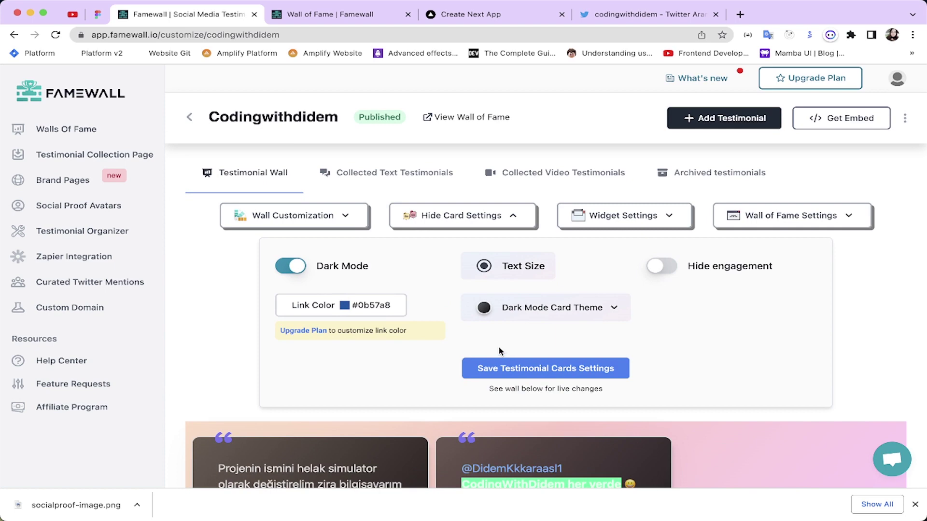
# View the branding and section settings of the Testimonial Collection Page for the Codingwithdidem wall
pyautogui.click(92, 160)
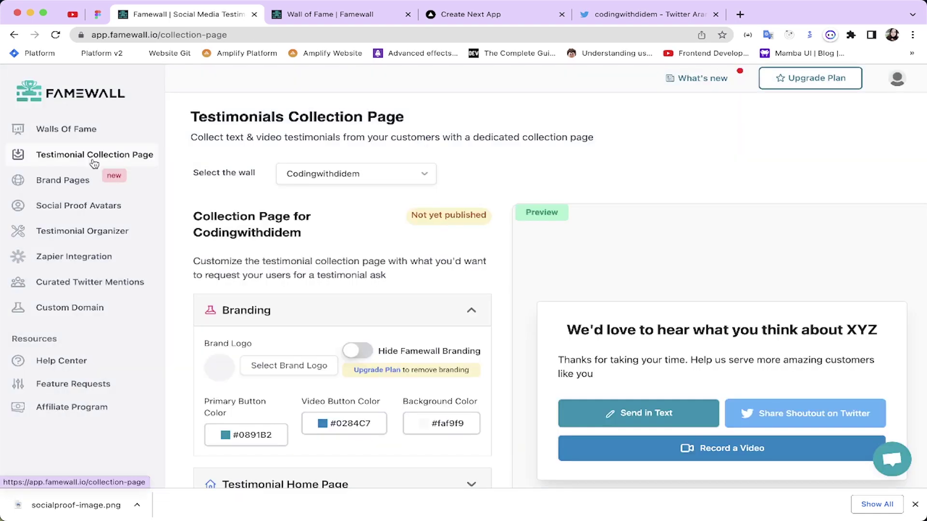
pyautogui.scroll(-4, 263, 246)
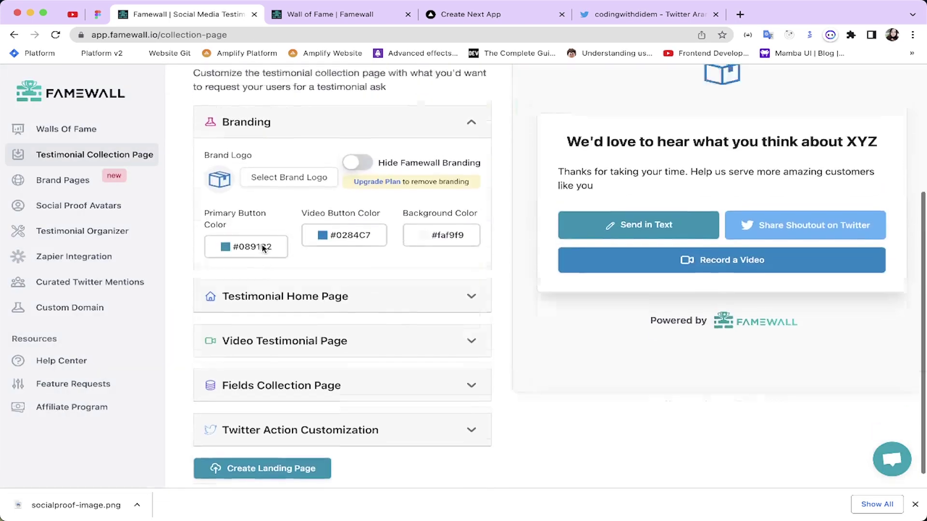
pyautogui.scroll(4, 262, 247)
# Reopen the Codingwithdidem wall from the Walls of Fame list and look over its testimonial cards
pyautogui.click(78, 129)
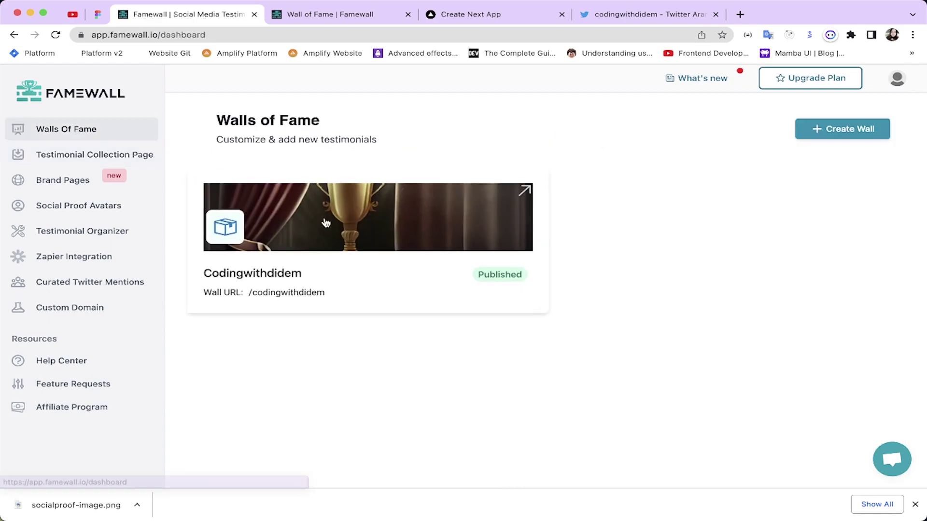
pyautogui.click(422, 215)
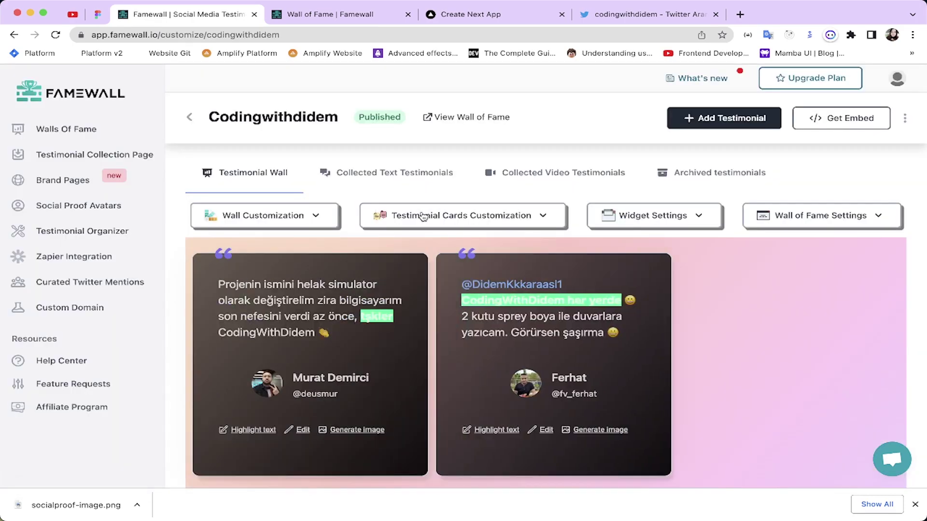
pyautogui.scroll(-3, 423, 217)
pyautogui.scroll(-2, 421, 214)
pyautogui.scroll(5, 421, 214)
# Open the embed options of the Codingwithdidem wall and examine the Grid Iframe embed code
pyautogui.click(864, 120)
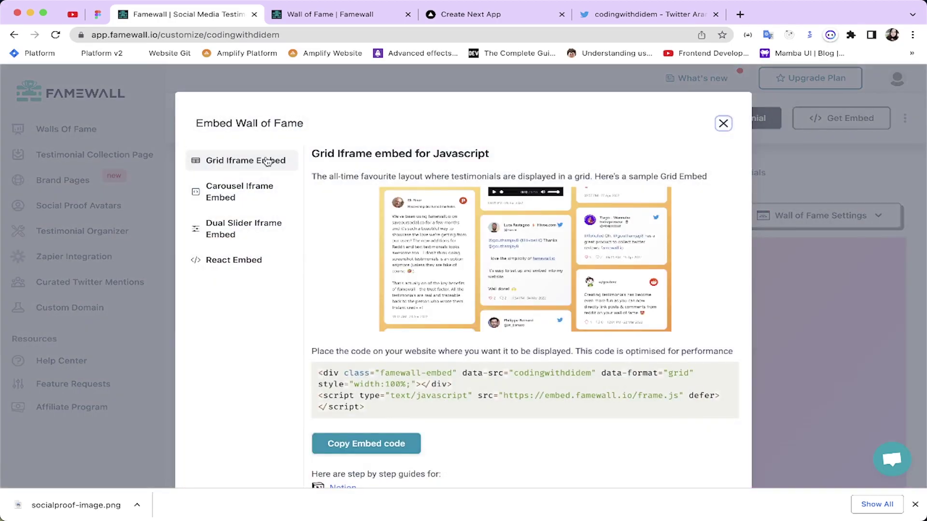
pyautogui.scroll(-3, 403, 234)
pyautogui.scroll(3, 404, 234)
pyautogui.moveTo(318, 376); pyautogui.dragTo(385, 403)
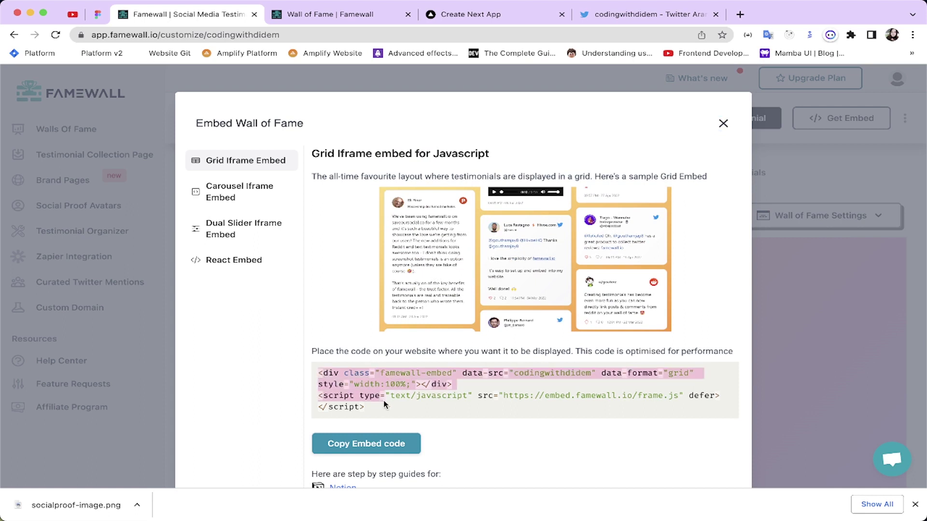
# Compare the Carousel Iframe, Dual Slider Iframe and React embed options for the wall
pyautogui.click(254, 195)
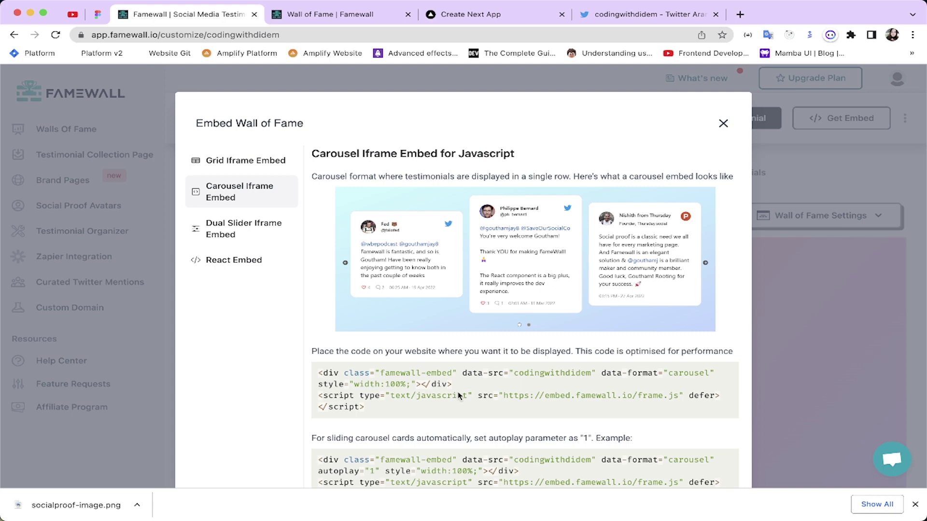
pyautogui.click(236, 228)
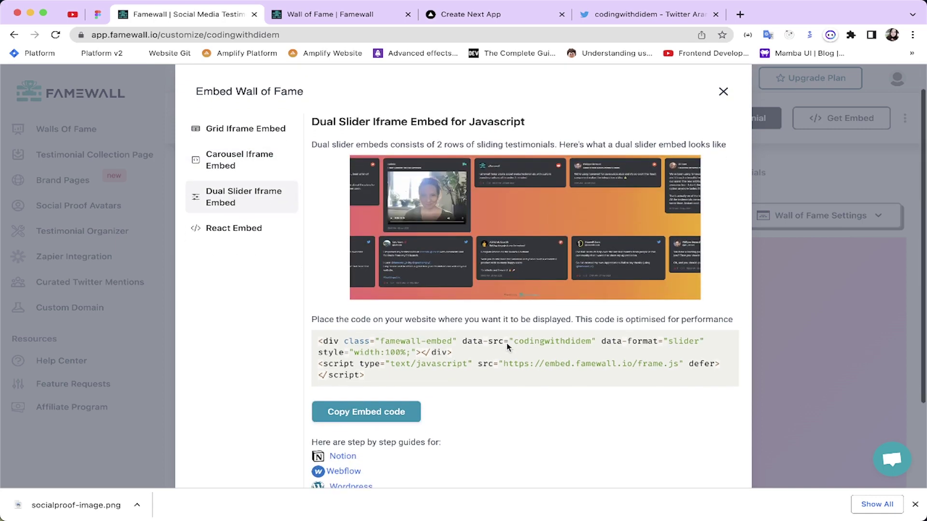
pyautogui.click(251, 234)
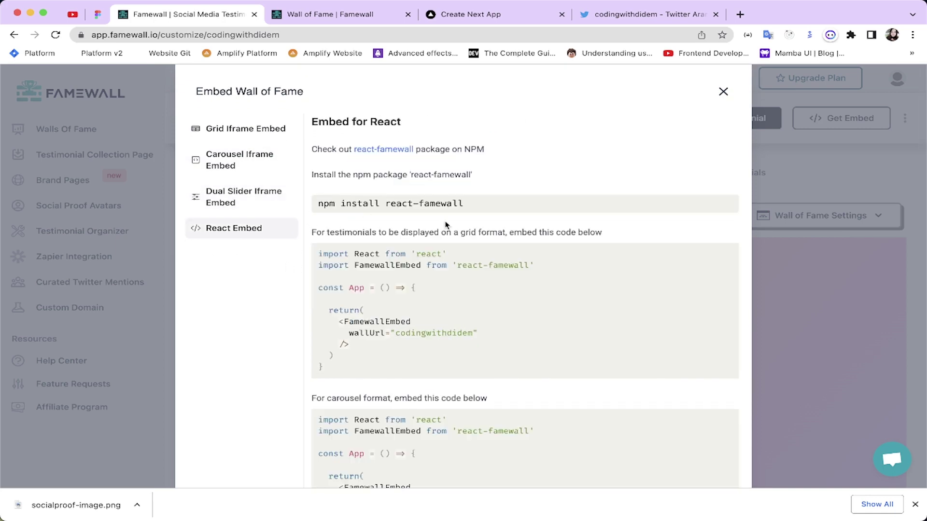
# Copy the Dual Slider Iframe embed code of the Codingwithdidem wall
pyautogui.click(254, 192)
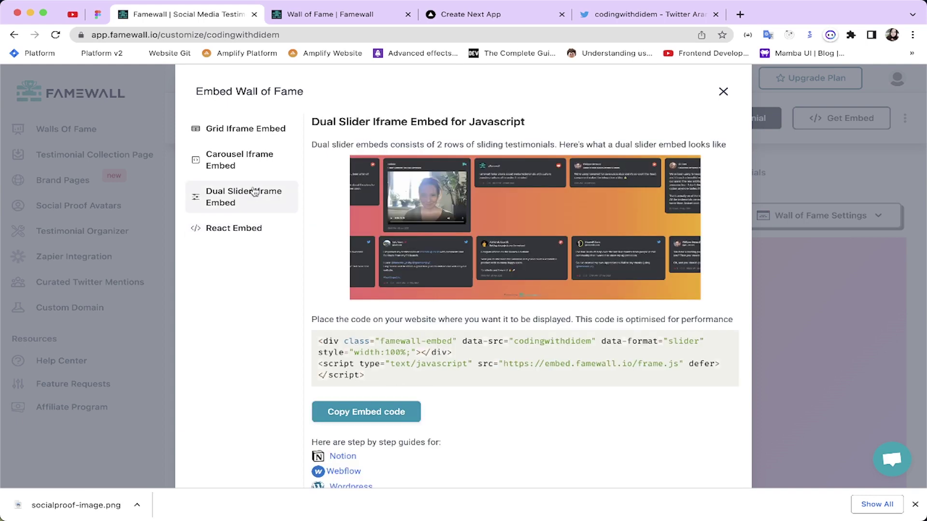
pyautogui.moveTo(385, 375); pyautogui.dragTo(318, 339)
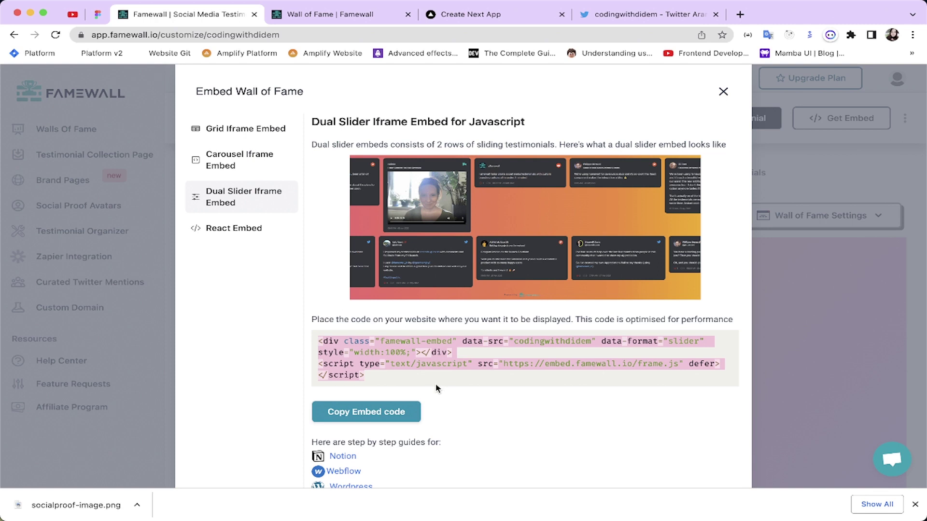
pyautogui.click(366, 412)
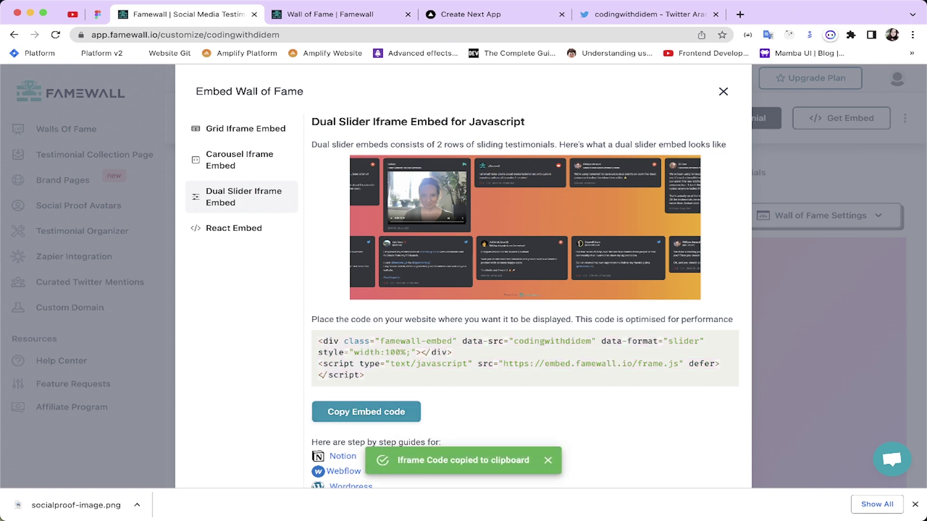
# Switch to Visual Studio Code and delete both Famewall frame.js script tags from pages/index.js
pyautogui.moveTo(540, 485)
pyautogui.click(477, 490)
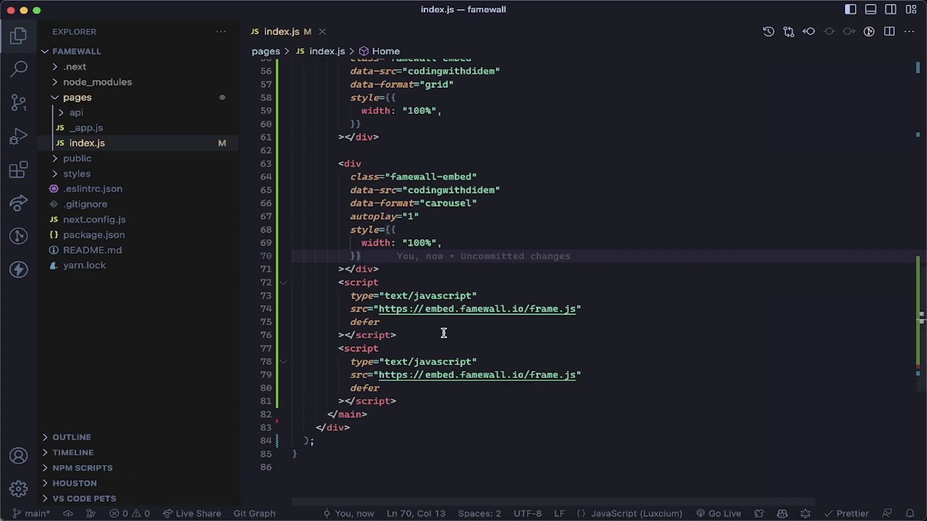
pyautogui.scroll(15, 411, 260)
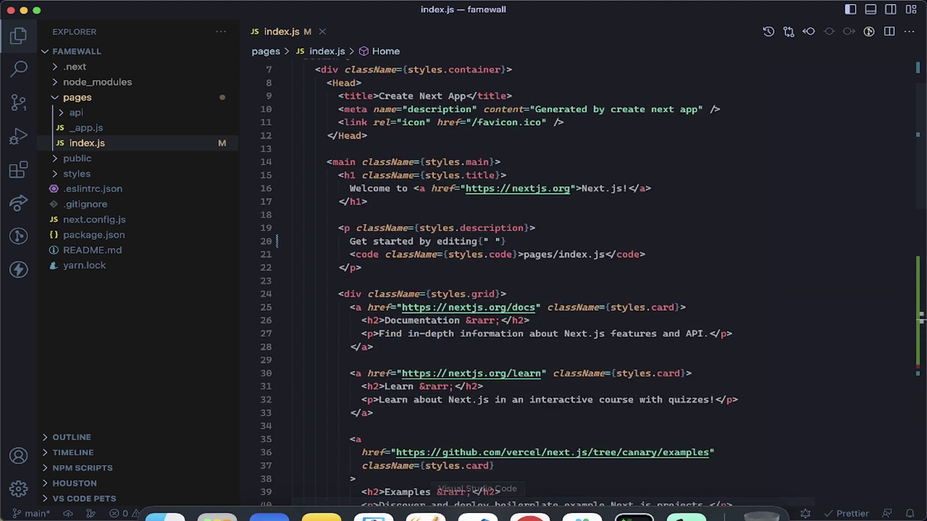
pyautogui.scroll(-15, 515, 361)
pyautogui.scroll(-1, 515, 360)
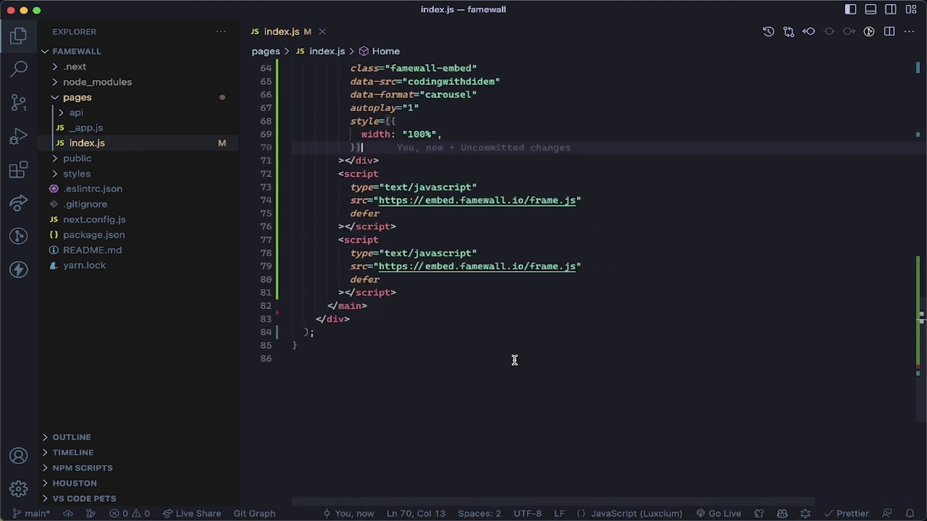
pyautogui.moveTo(335, 175); pyautogui.dragTo(409, 247)
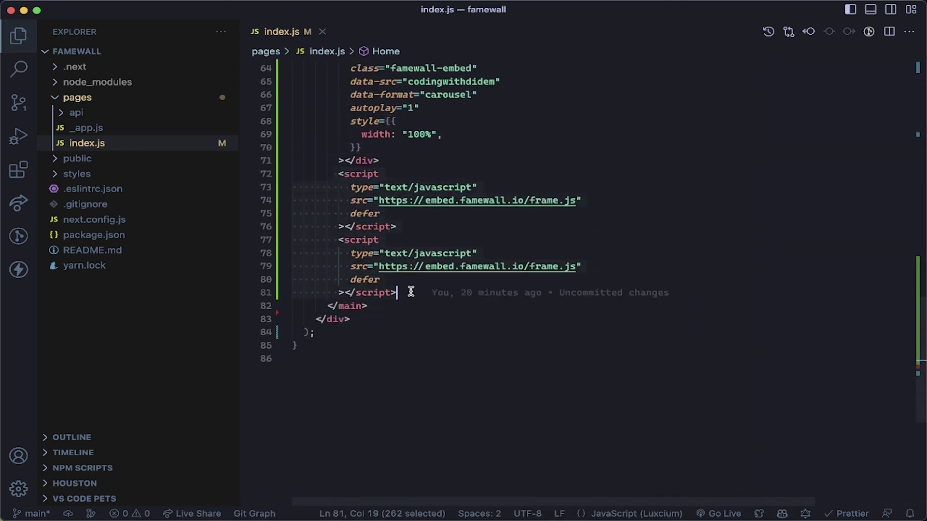
pyautogui.press('BackSpace')
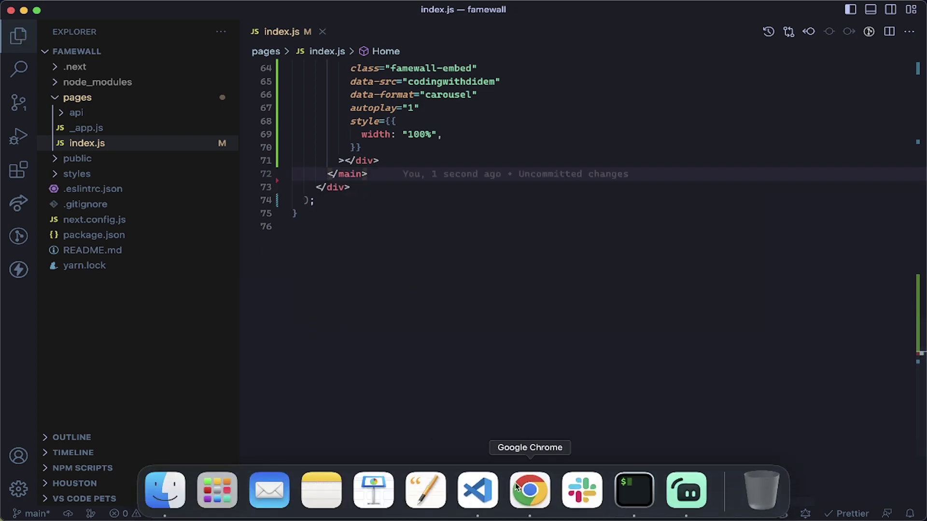
# Switch to Chrome, reload the Next.js site at localhost:3000 to check the page, and dismiss the downloads bar
pyautogui.click(527, 490)
pyautogui.click(460, 15)
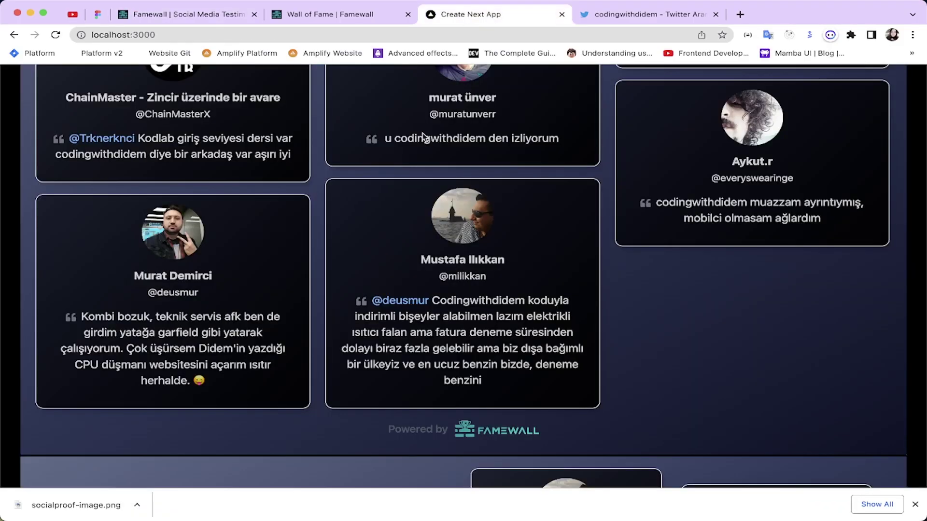
pyautogui.click(123, 35)
pyautogui.press('Return')
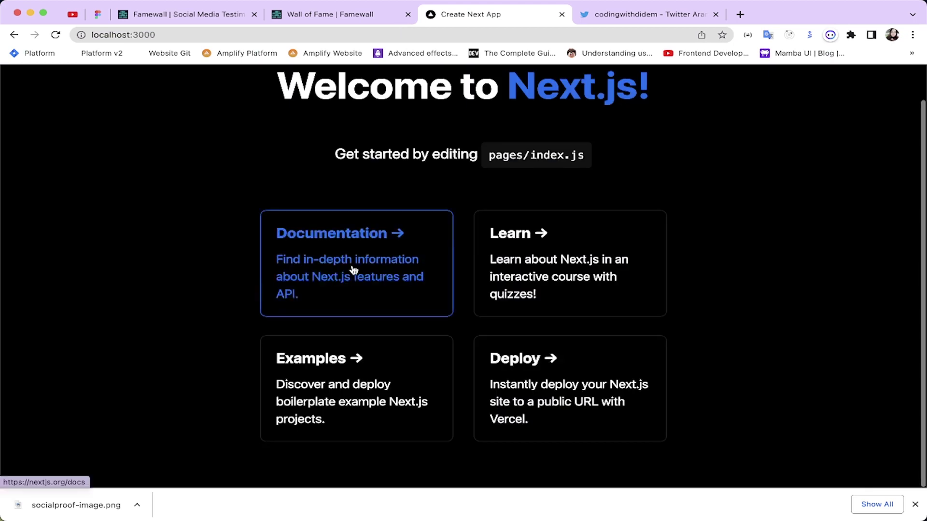
pyautogui.scroll(2, 353, 269)
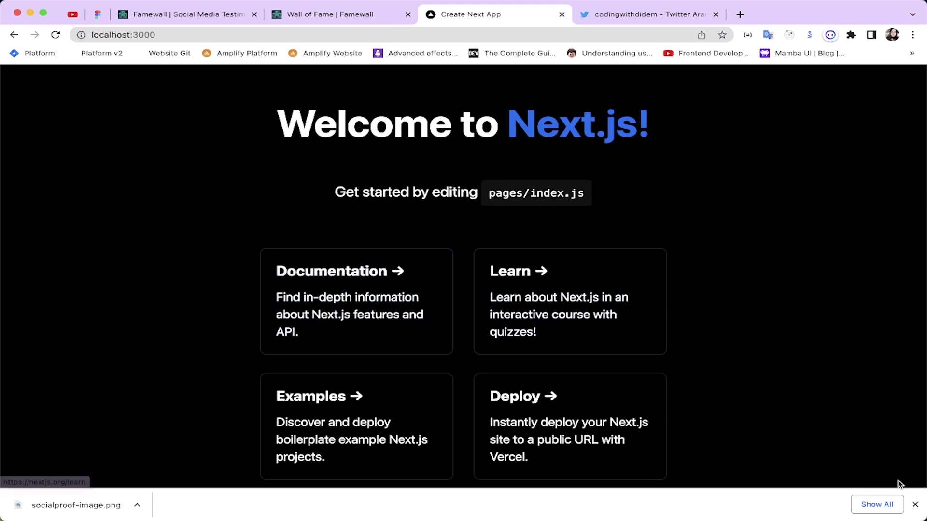
pyautogui.click(915, 505)
# Switch back to Visual Studio Code, add blank lines after the carousel famewall-embed div in index.js, and delete that div
pyautogui.moveTo(424, 517)
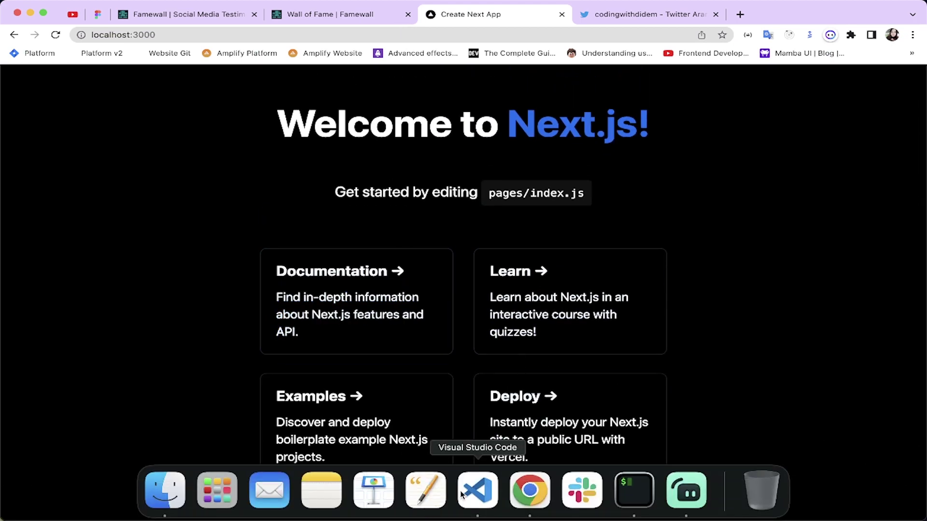
pyautogui.click(477, 491)
pyautogui.click(382, 153)
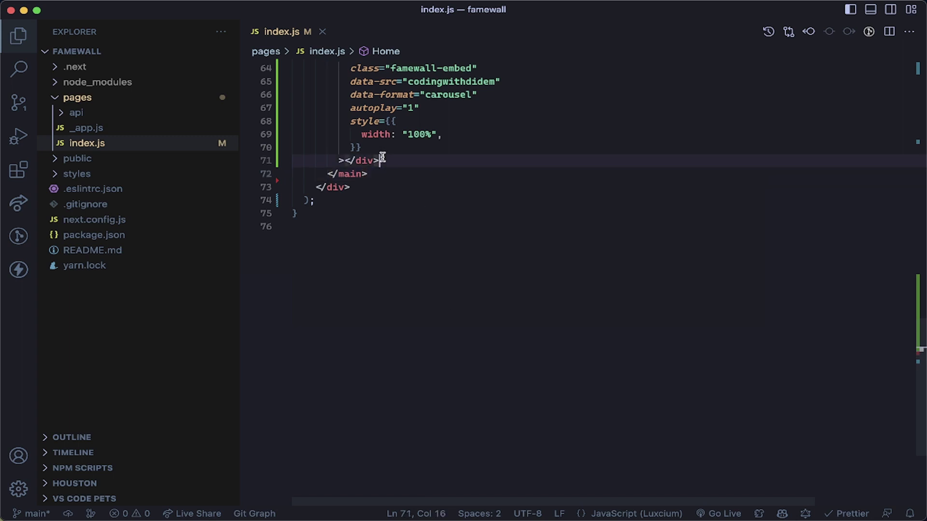
pyautogui.press('Return')
pyautogui.press('Return')
pyautogui.scroll(3, 376, 153)
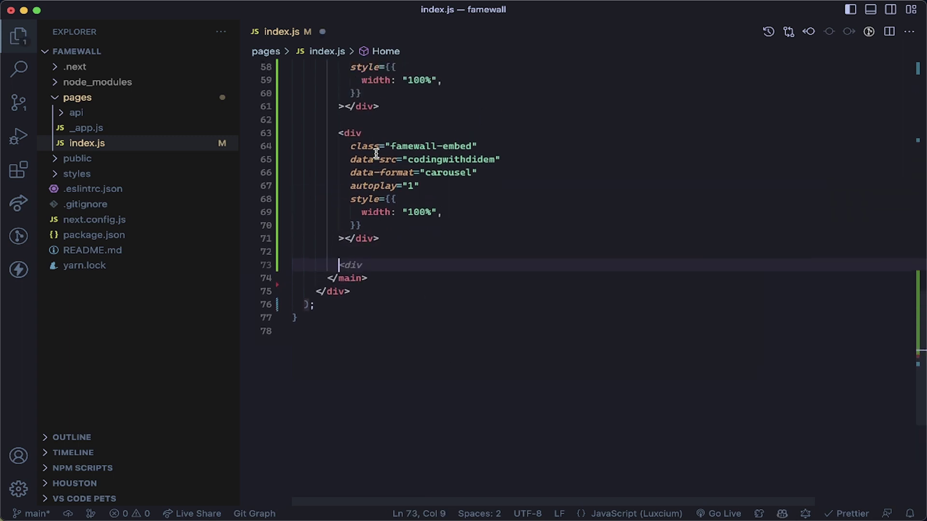
pyautogui.moveTo(337, 134); pyautogui.dragTo(406, 237)
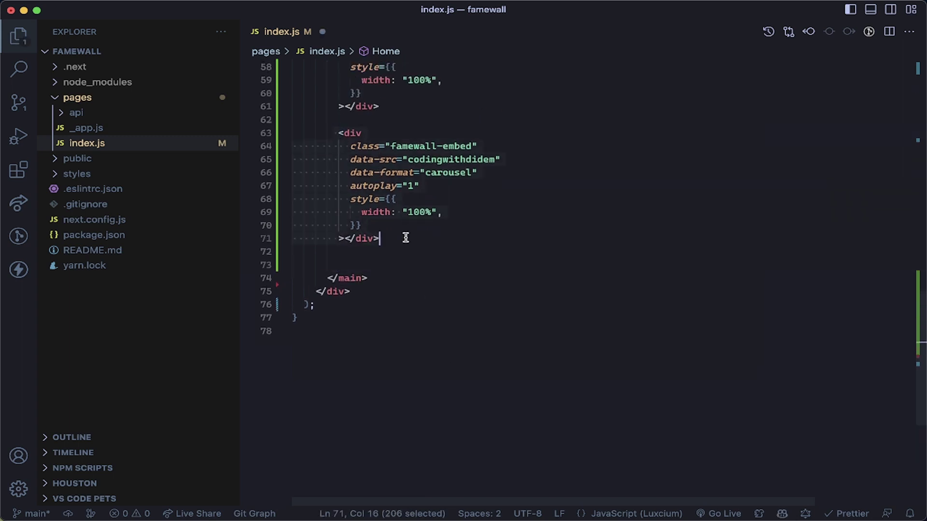
pyautogui.press('BackSpace')
# Replace the grid famewall-embed div in index.js with the copied Dual Slider embed code
pyautogui.scroll(5, 405, 238)
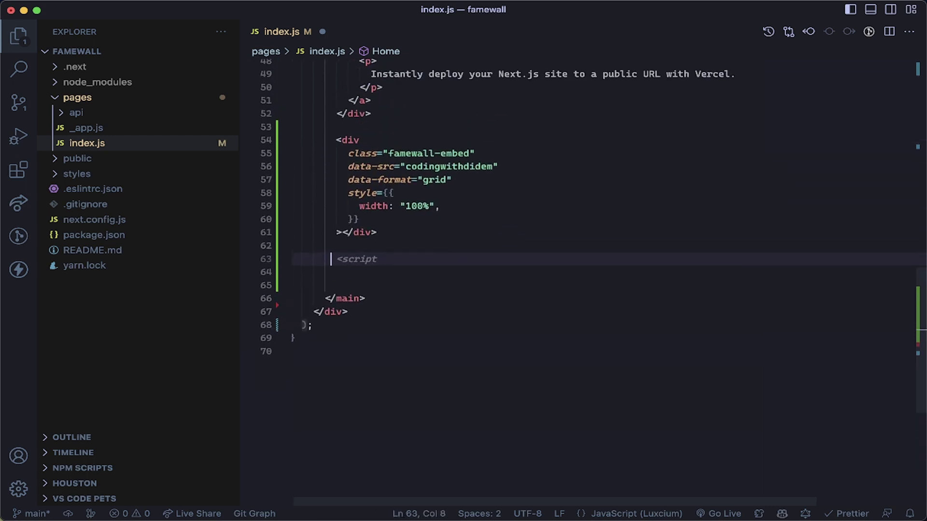
pyautogui.moveTo(329, 130); pyautogui.dragTo(392, 234)
pyautogui.press('BackSpace')
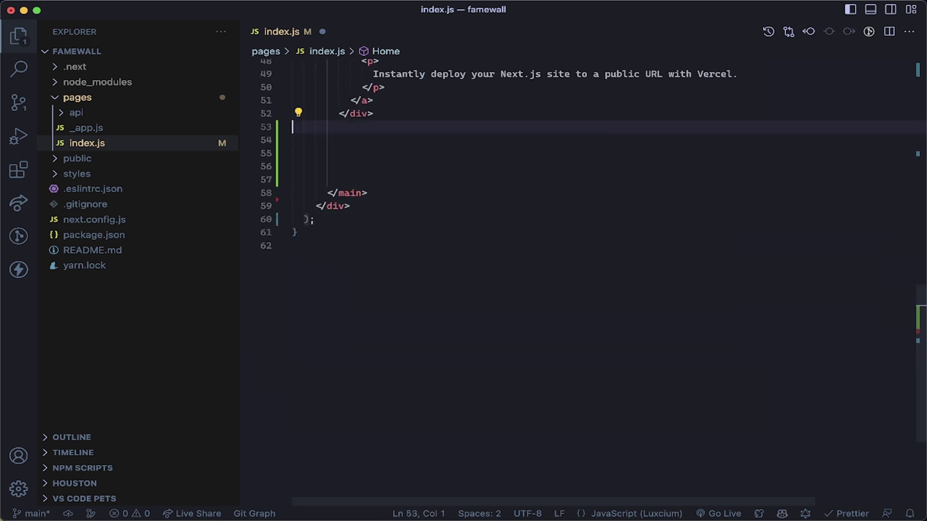
pyautogui.press('super+v')
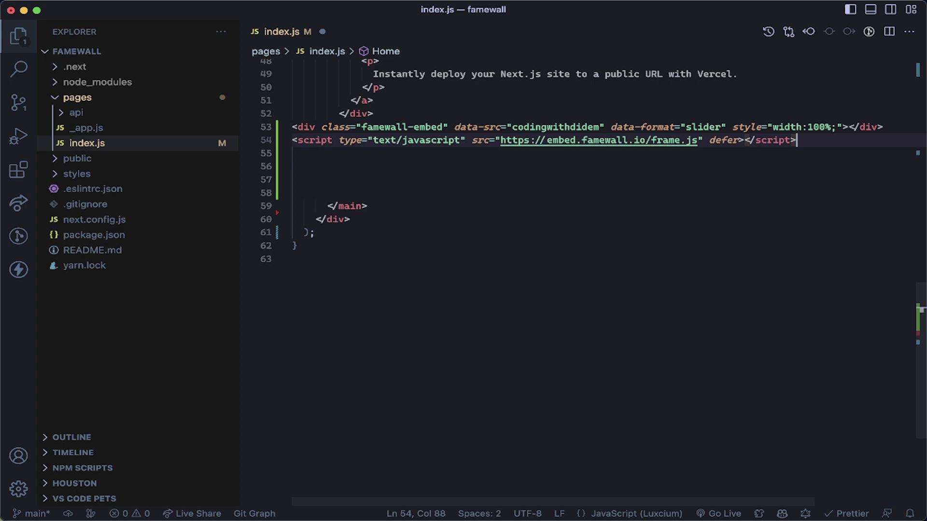
# Undo the recent edits in index.js back to before the blank lines and pasted Famewall embed code
pyautogui.press('super+z')
pyautogui.press('super+z')
pyautogui.press('super+z')
pyautogui.scroll(4, 392, 236)
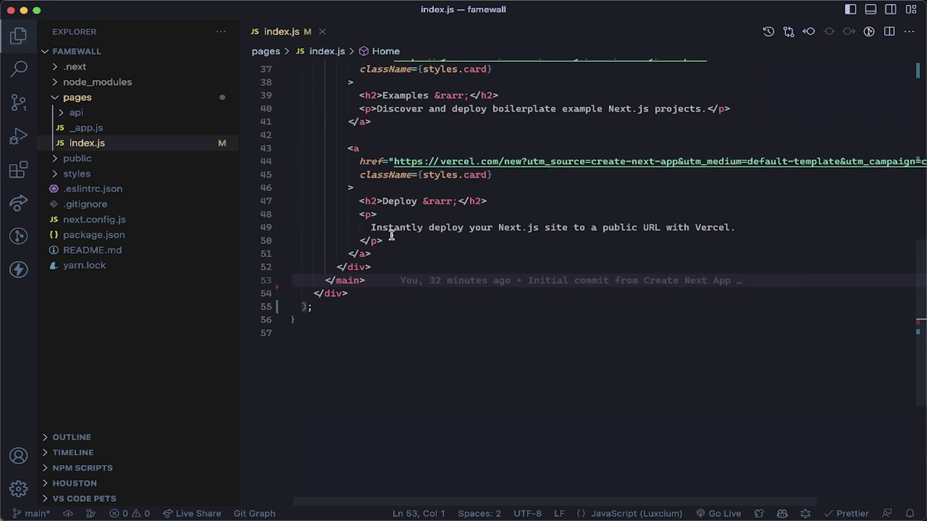
# Paste the Dual Slider embed code in index.js between the cards' closing div and the closing main tag, and save the file
pyautogui.click(383, 267)
pyautogui.press('Return')
pyautogui.press('Return')
pyautogui.press('super+v')
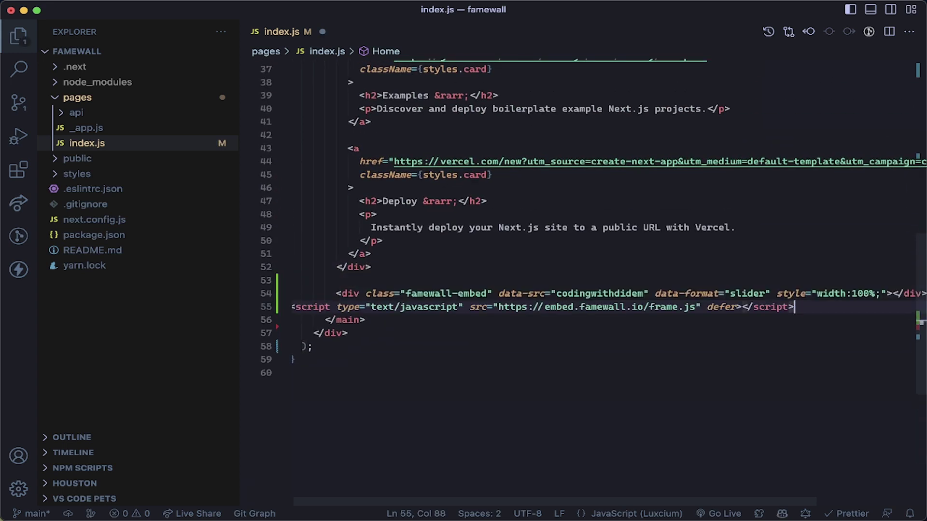
pyautogui.press('super+s')
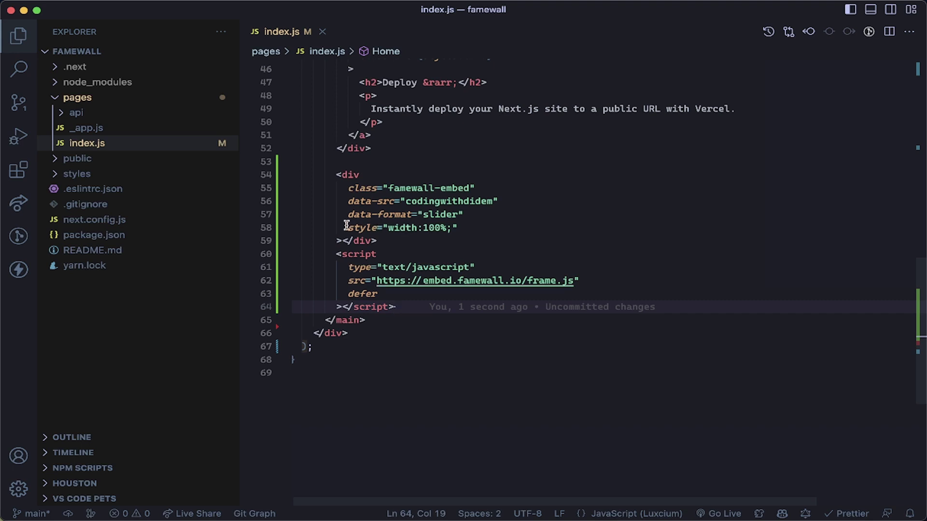
# Replace the slider div's style string with the JSX object style={{ width: "100%", }} and save index.js
pyautogui.moveTo(347, 225); pyautogui.dragTo(472, 228)
pyautogui.press('BackSpace')
pyautogui.write('style=')
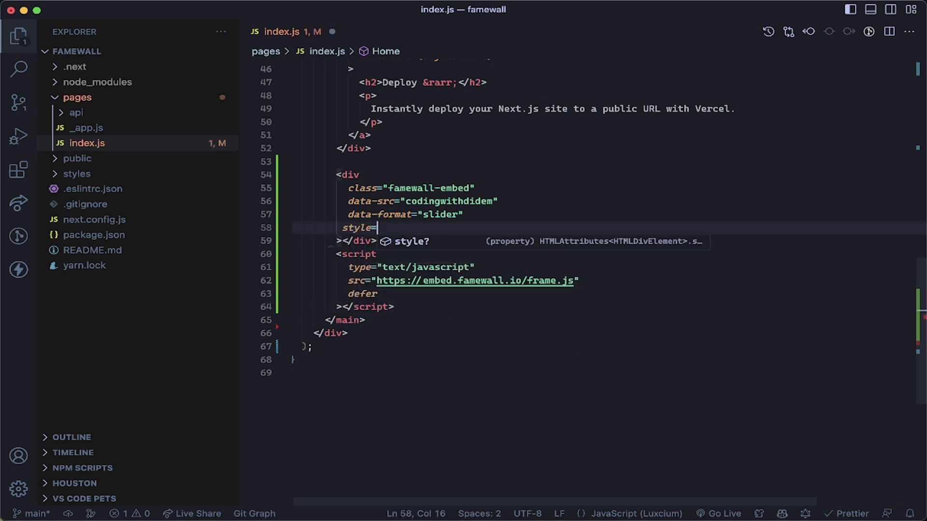
pyautogui.press('Return')
pyautogui.press('Return')
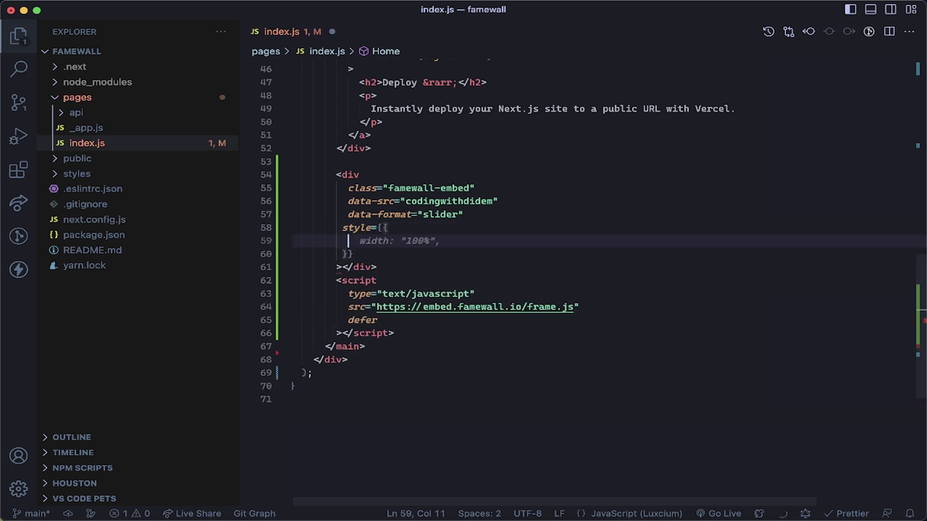
pyautogui.press('super+s')
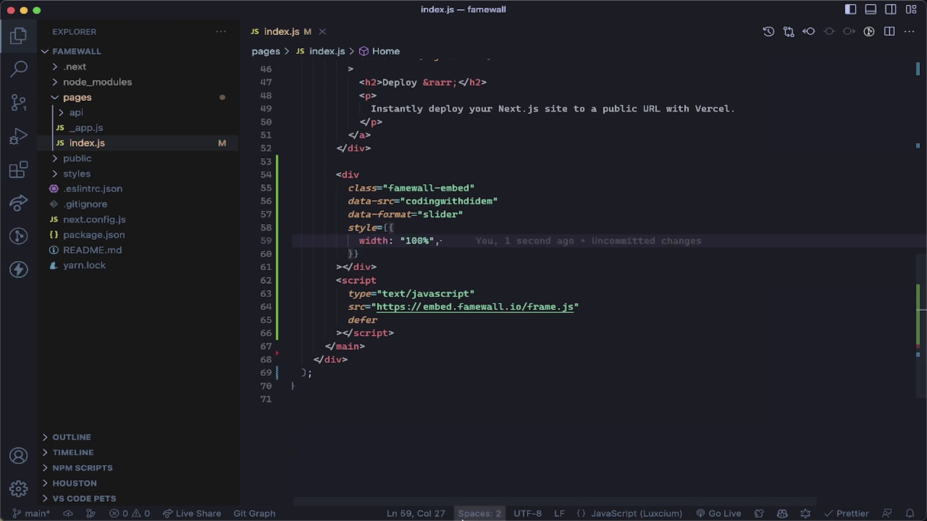
# Switch to Chrome and reload the Next.js site at localhost:3000 to view the embedded dual slider
pyautogui.moveTo(478, 505)
pyautogui.click(530, 490)
pyautogui.scroll(-2, 406, 251)
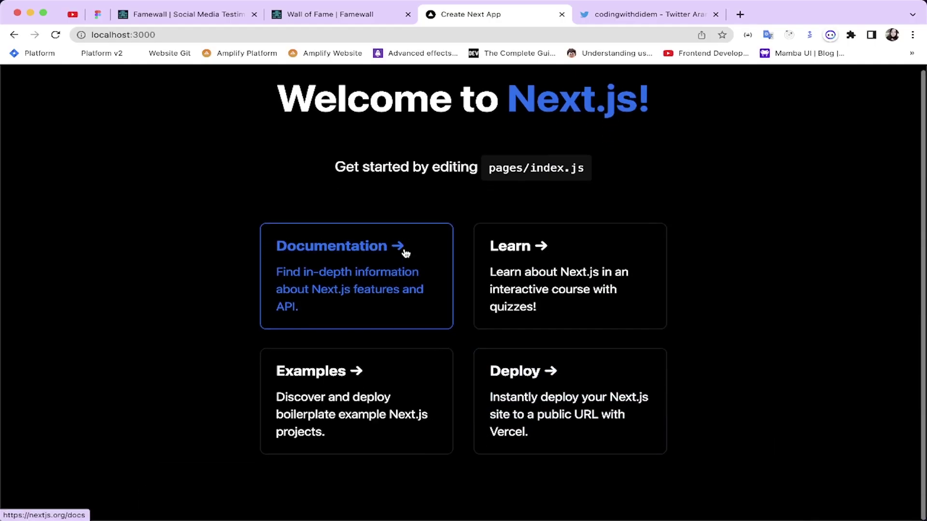
pyautogui.click(380, 34)
pyautogui.press('Return')
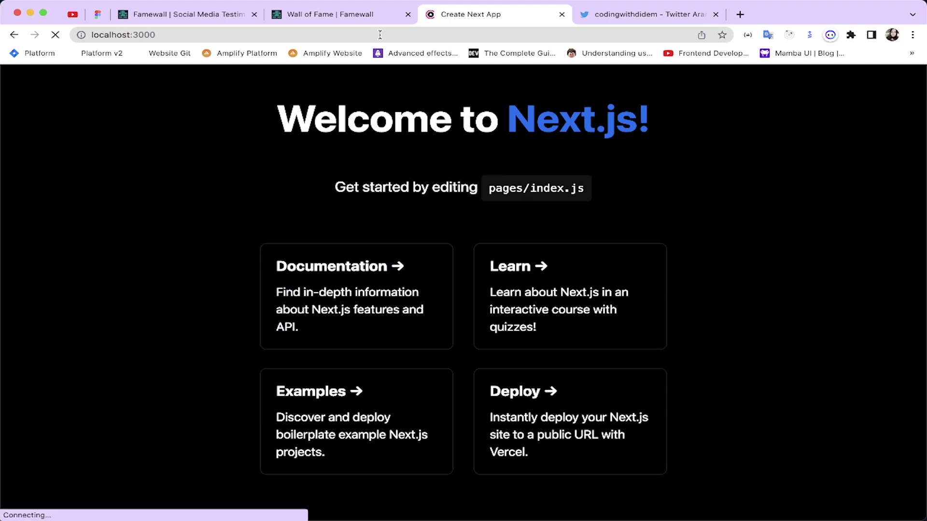
pyautogui.scroll(-10, 374, 285)
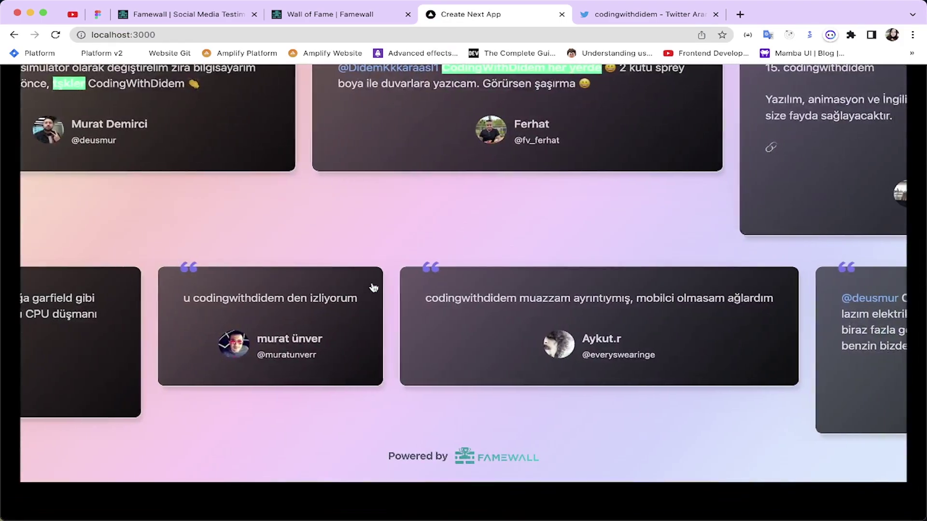
# Examine the two moving testimonial rows of the embedded dual slider and how they respond to the pointer
pyautogui.scroll(2, 373, 287)
pyautogui.moveTo(506, 203); pyautogui.dragTo(375, 216)
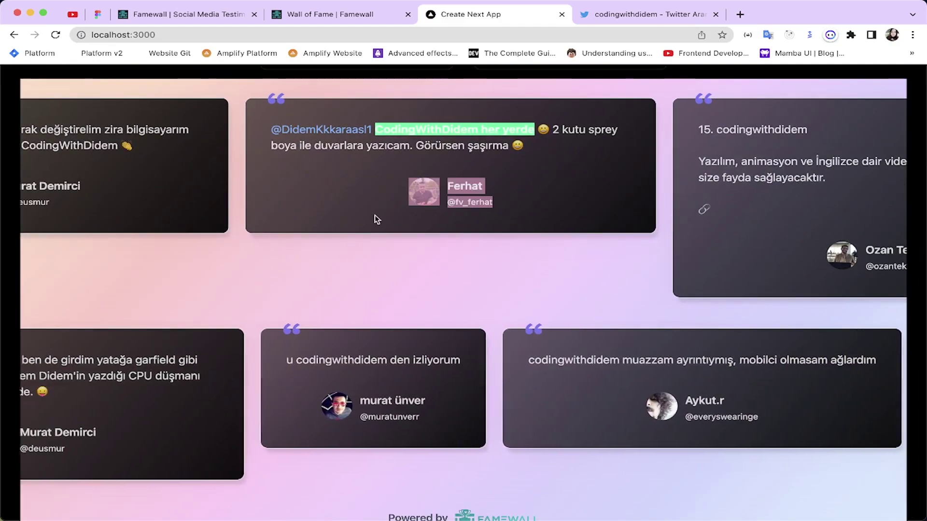
pyautogui.click(351, 284)
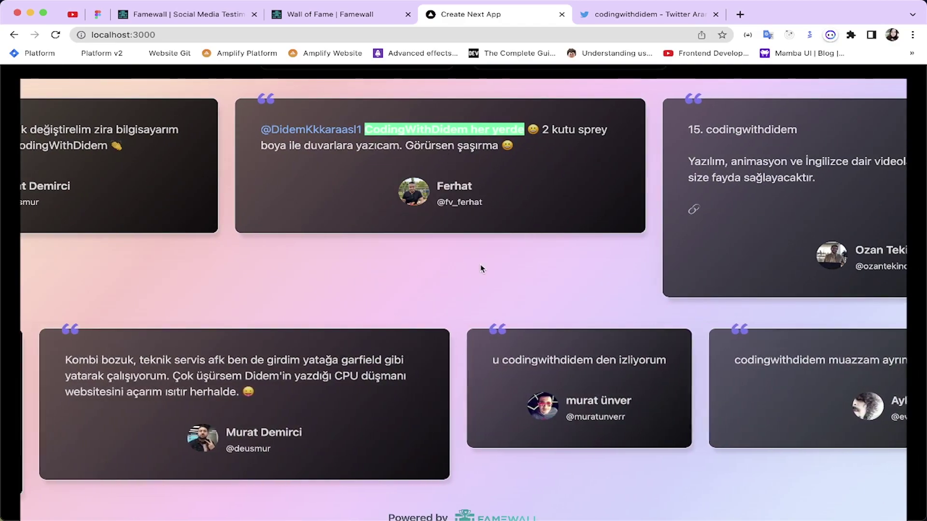
pyautogui.scroll(-3, 372, 275)
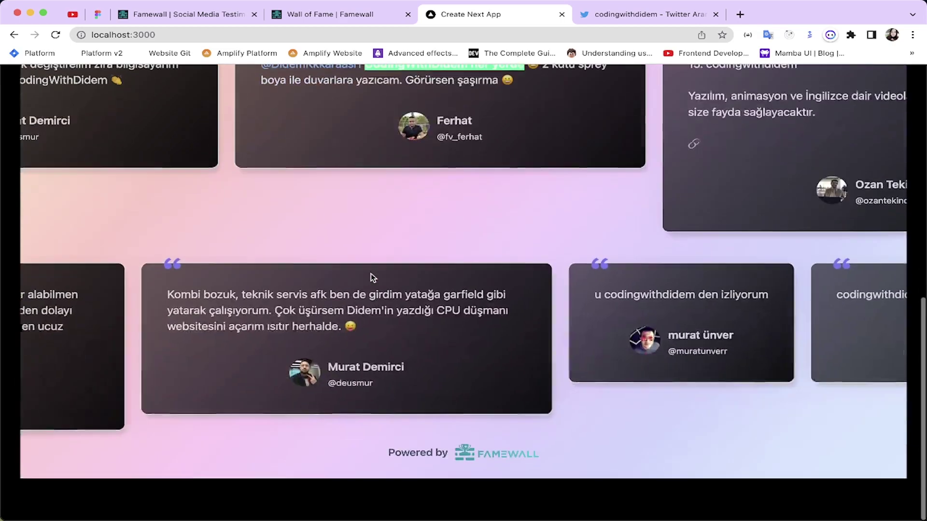
pyautogui.scroll(10, 372, 275)
pyautogui.scroll(-7, 371, 276)
pyautogui.scroll(-1, 371, 278)
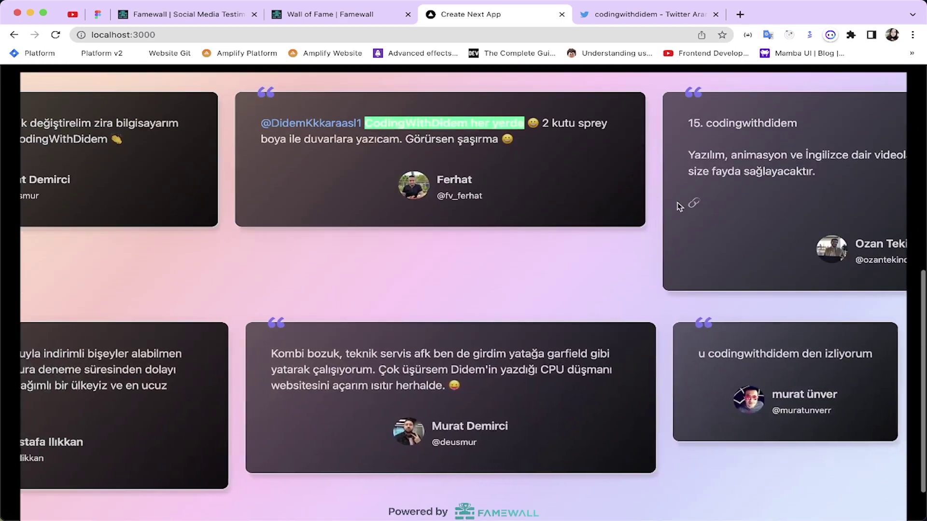
pyautogui.moveTo(372, 276); pyautogui.dragTo(570, 180)
pyautogui.click(520, 208)
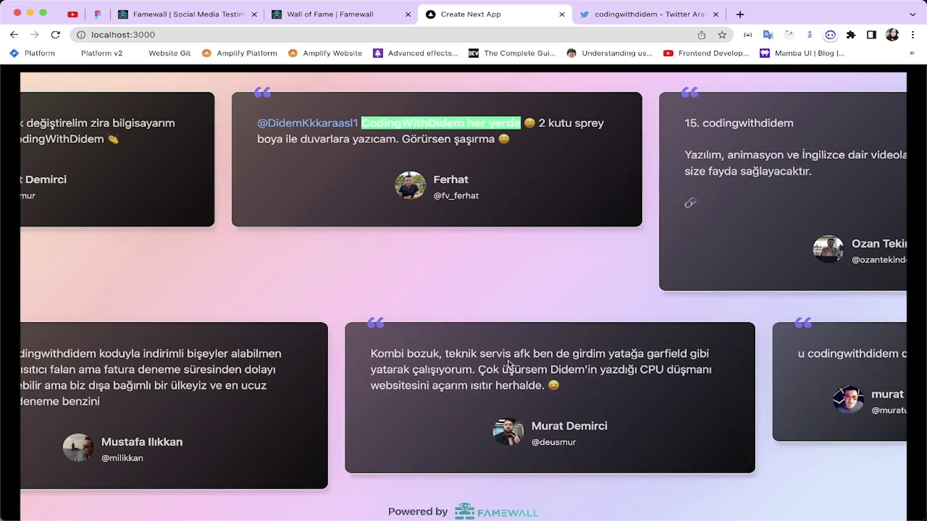
# Look through the public Codingwithdidem wall page down to its end and close its tab
pyautogui.click(372, 18)
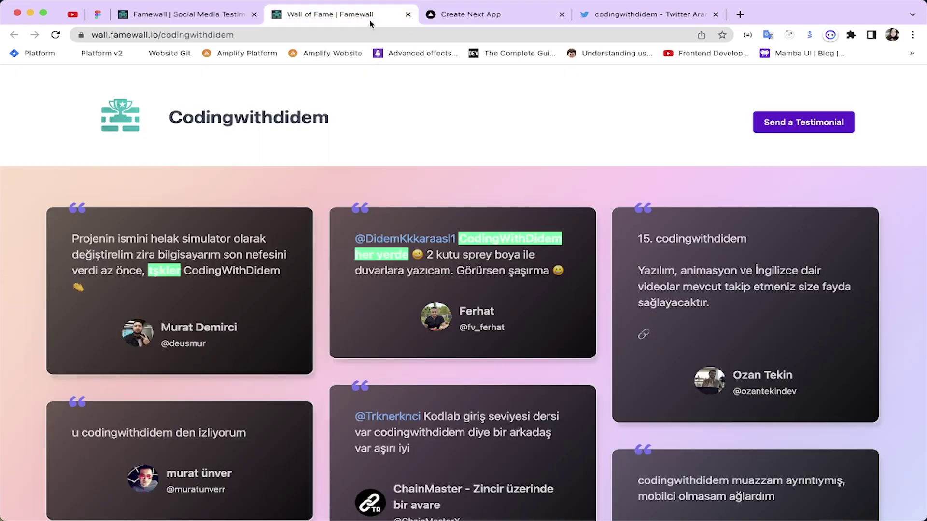
pyautogui.scroll(-10, 406, 240)
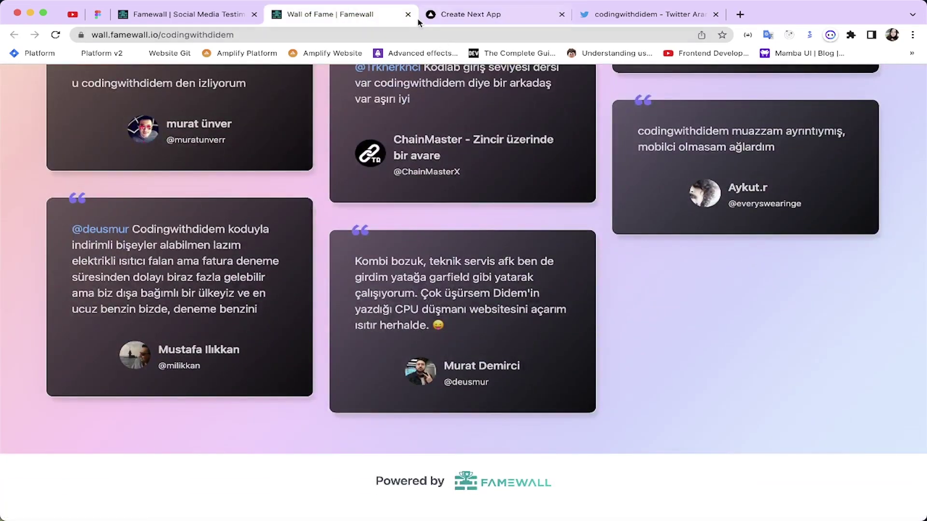
pyautogui.click(407, 14)
# Show the Carousel Iframe Embed option in the Famewall app and copy its embed code without the autoplay parameter
pyautogui.click(228, 12)
pyautogui.scroll(-1, 265, 234)
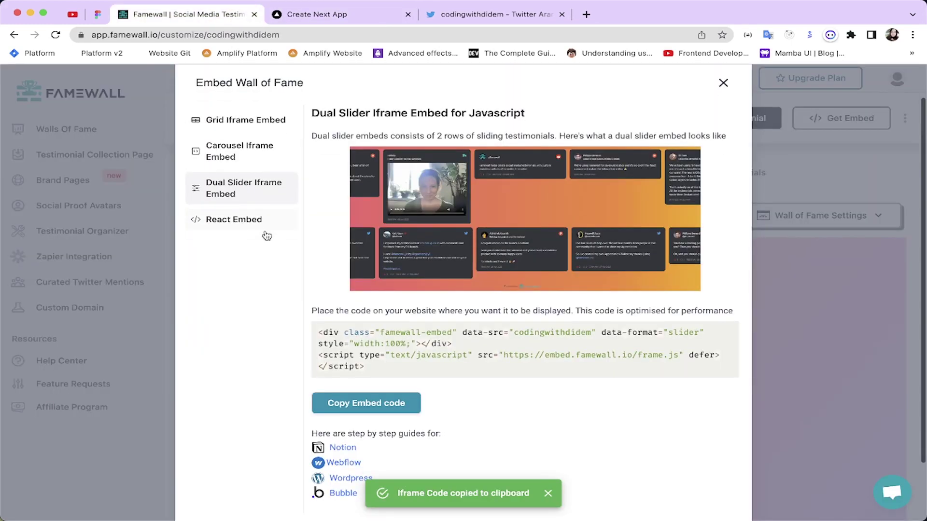
pyautogui.click(234, 153)
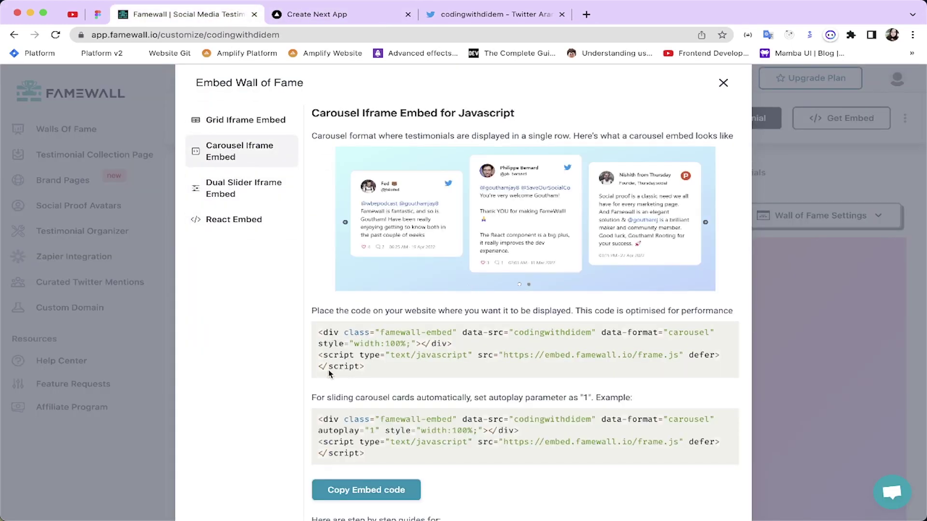
pyautogui.moveTo(316, 421); pyautogui.dragTo(362, 466)
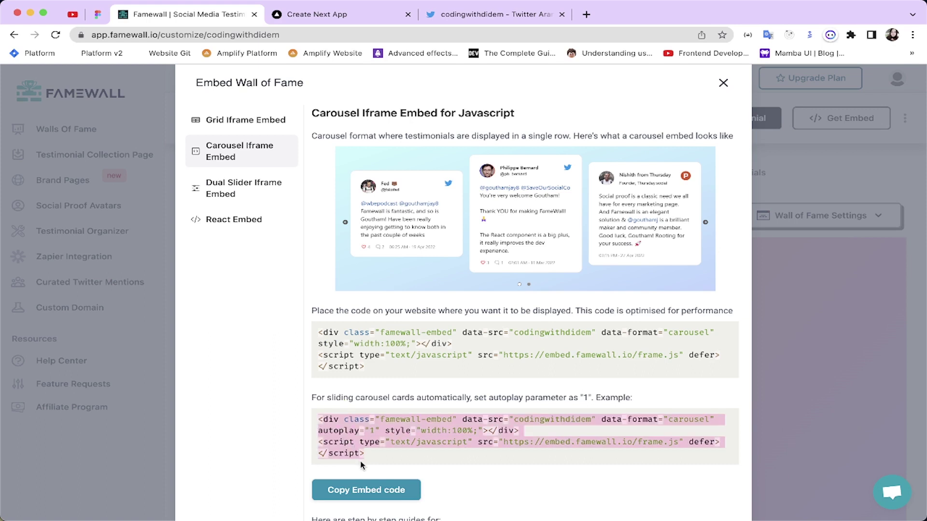
pyautogui.moveTo(537, 496)
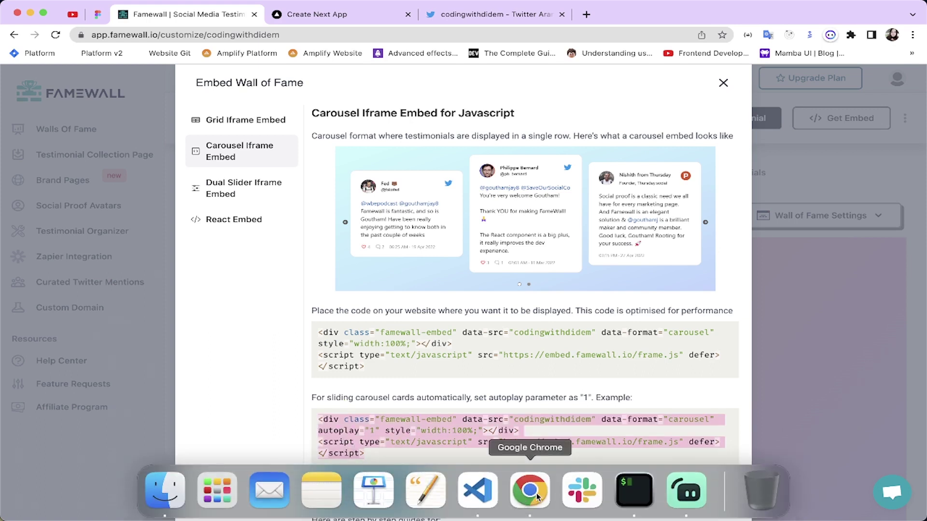
pyautogui.click(396, 386)
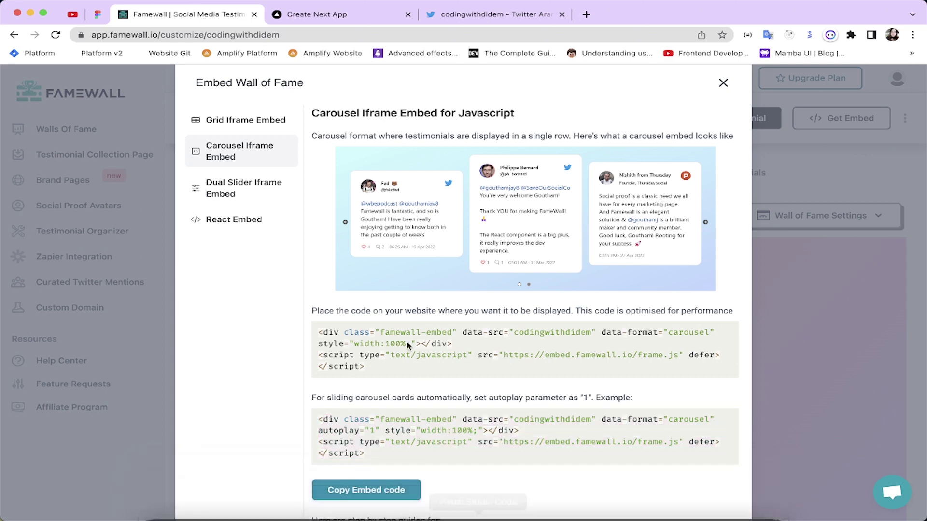
pyautogui.moveTo(317, 331); pyautogui.dragTo(386, 368)
pyautogui.press('super+c')
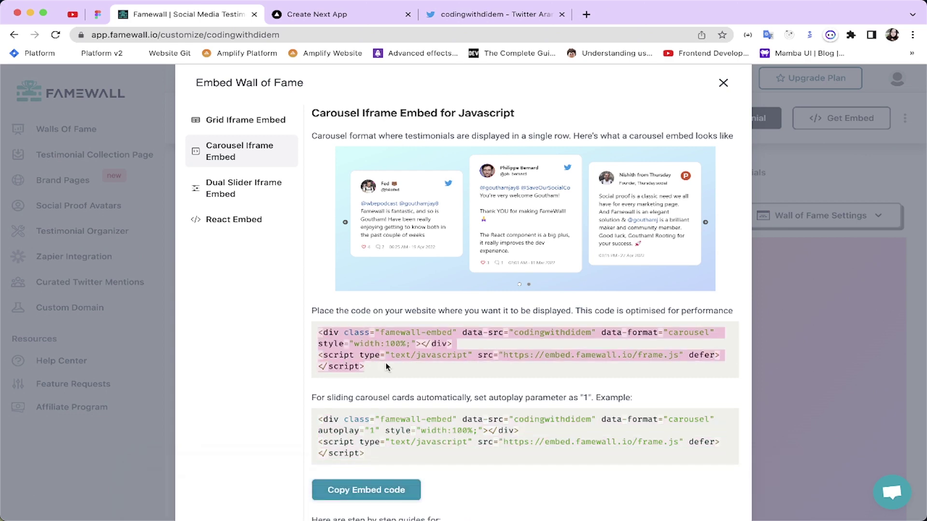
# Switch to Visual Studio Code, replace the slider div and script in index.js with the copied carousel embed code, and save
pyautogui.click(478, 491)
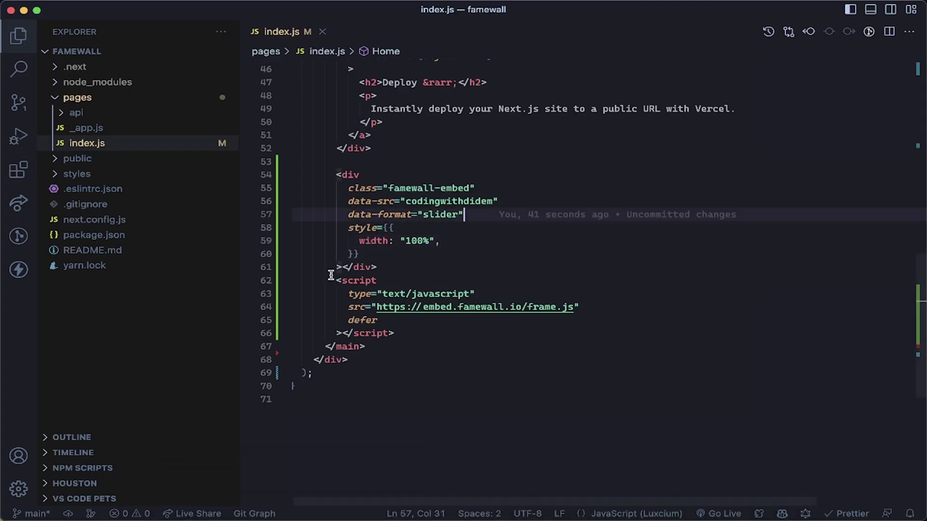
pyautogui.moveTo(332, 281); pyautogui.dragTo(336, 282)
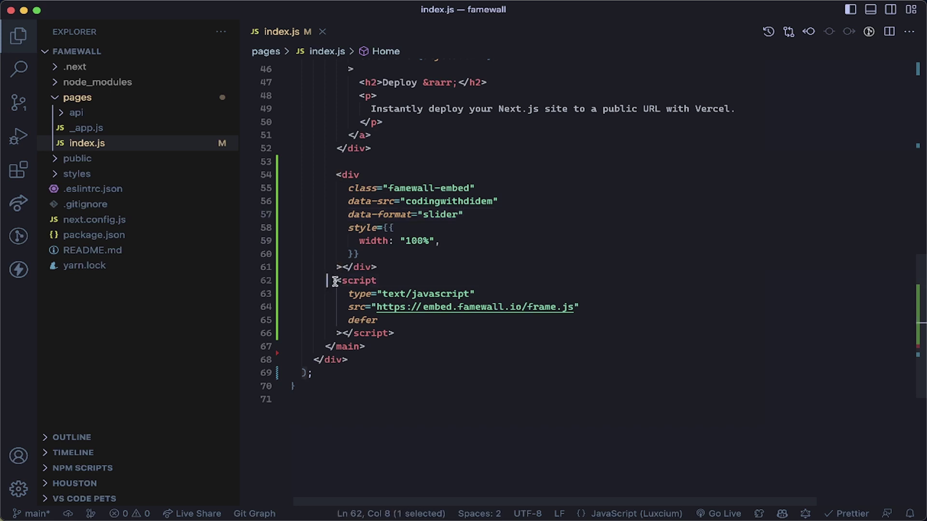
pyautogui.click(433, 331)
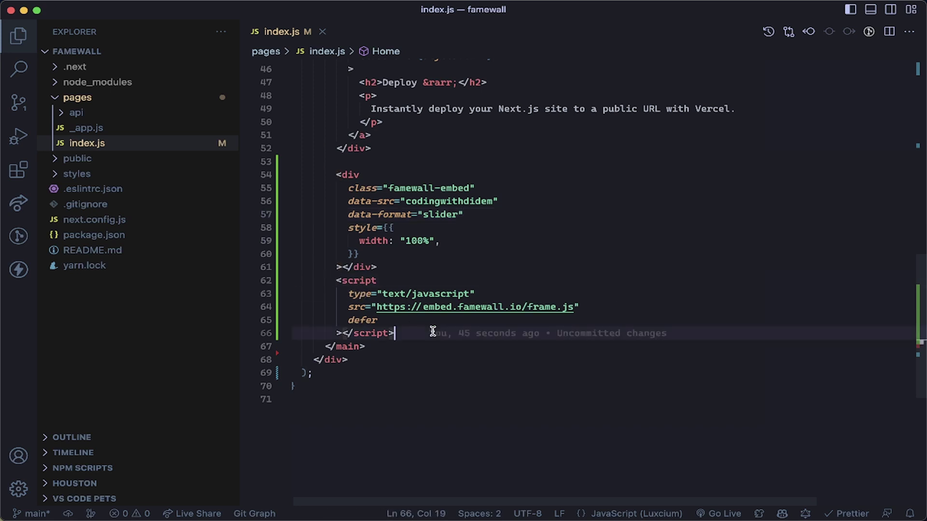
pyautogui.moveTo(429, 332); pyautogui.dragTo(331, 175)
pyautogui.press('BackSpace')
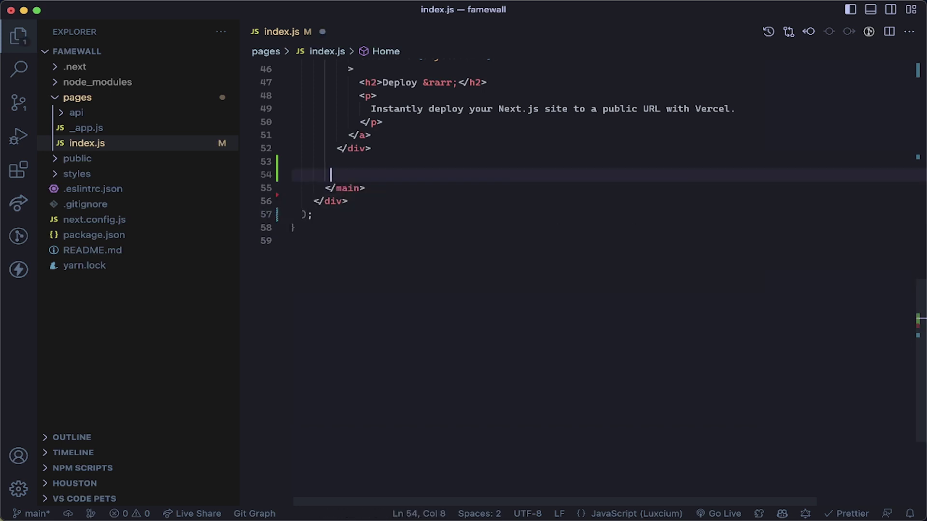
pyautogui.press('super+v')
pyautogui.press('super+s')
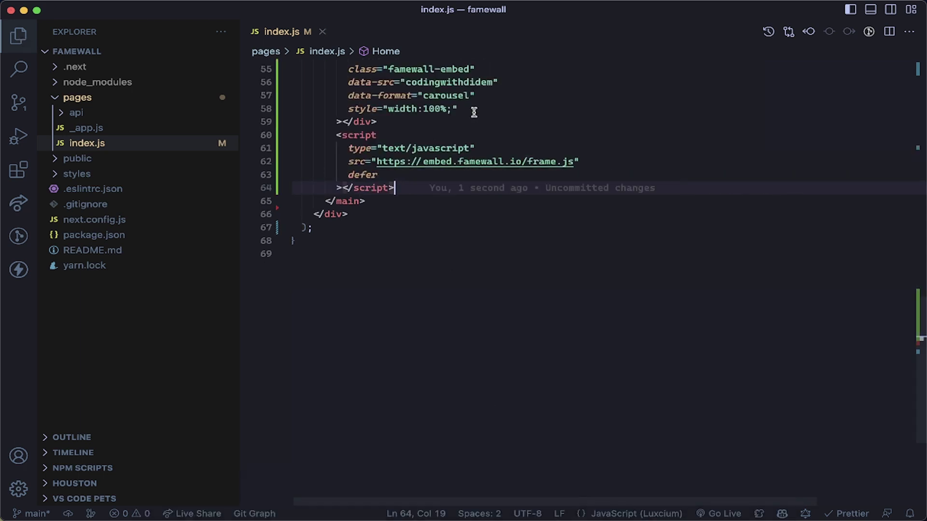
# Replace the carousel div's style string with the JSX object style={{ width: "100%", }} and save index.js
pyautogui.moveTo(474, 112); pyautogui.dragTo(389, 109)
pyautogui.press('BackSpace')
pyautogui.write('{')
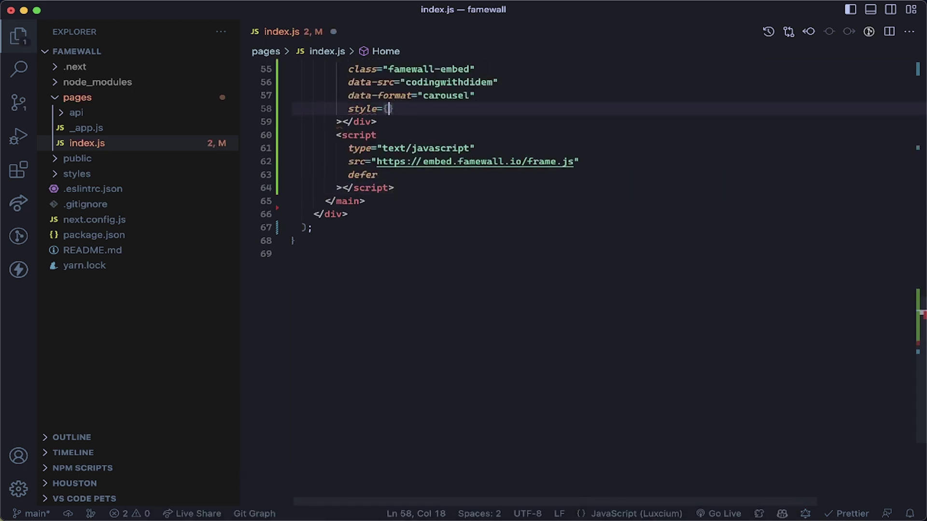
pyautogui.write('{')
pyautogui.press('Return')
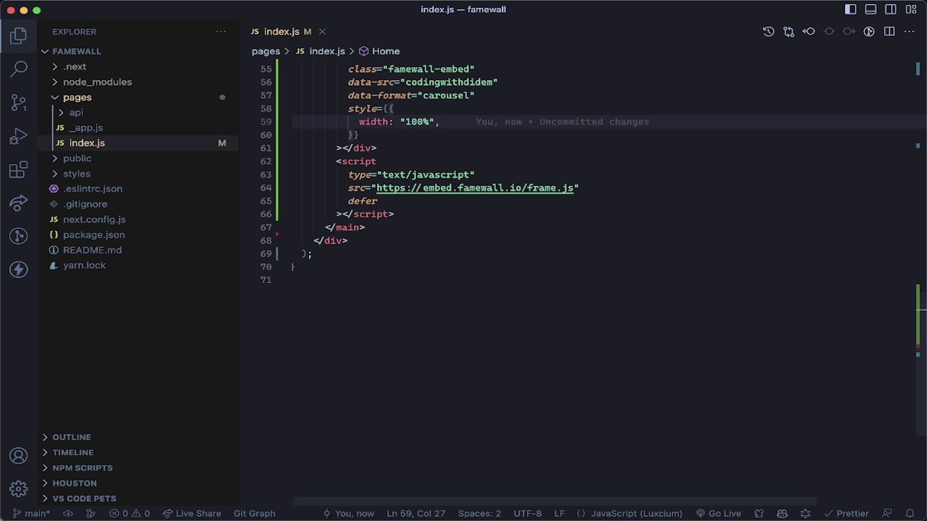
# Switch to Chrome, reload the Next.js site at localhost:3000, and page forward through the embedded carousel's testimonials
pyautogui.click(530, 492)
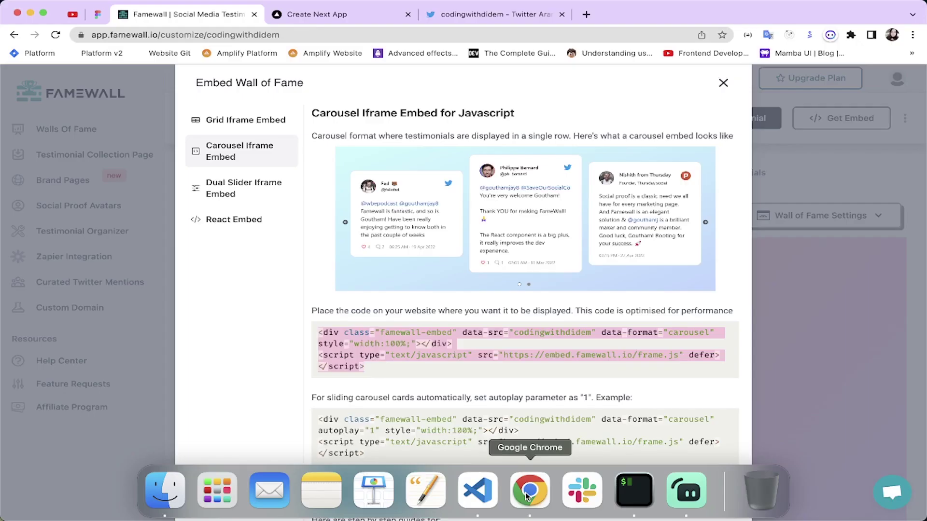
pyautogui.click(402, 15)
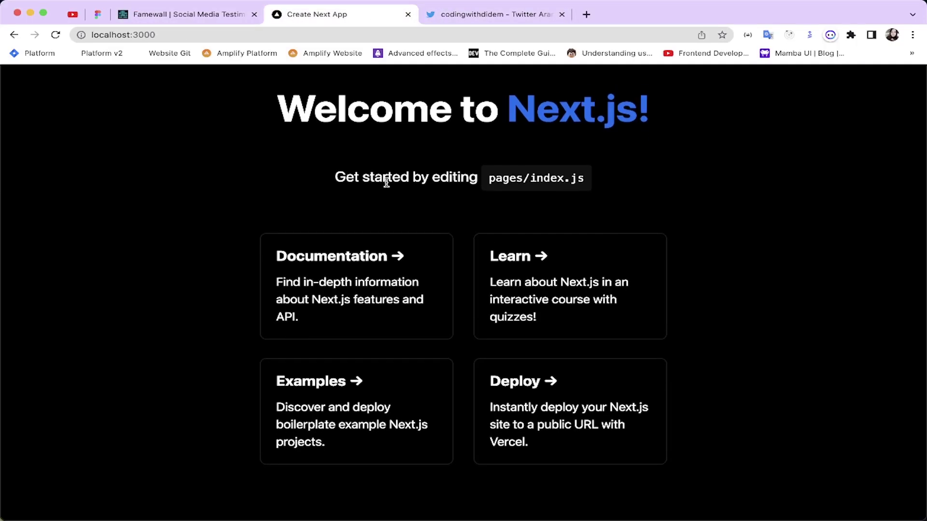
pyautogui.click(393, 35)
pyautogui.press('Return')
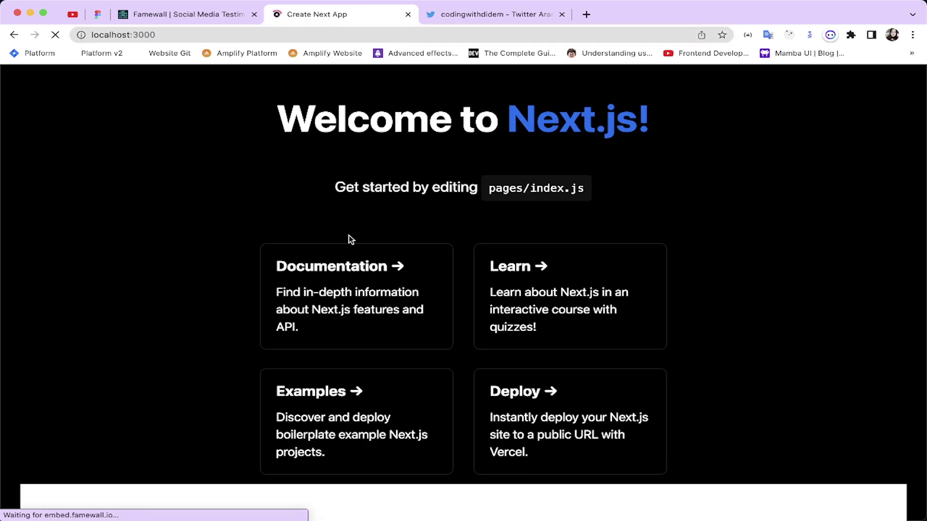
pyautogui.scroll(-3, 350, 237)
pyautogui.scroll(-5, 348, 235)
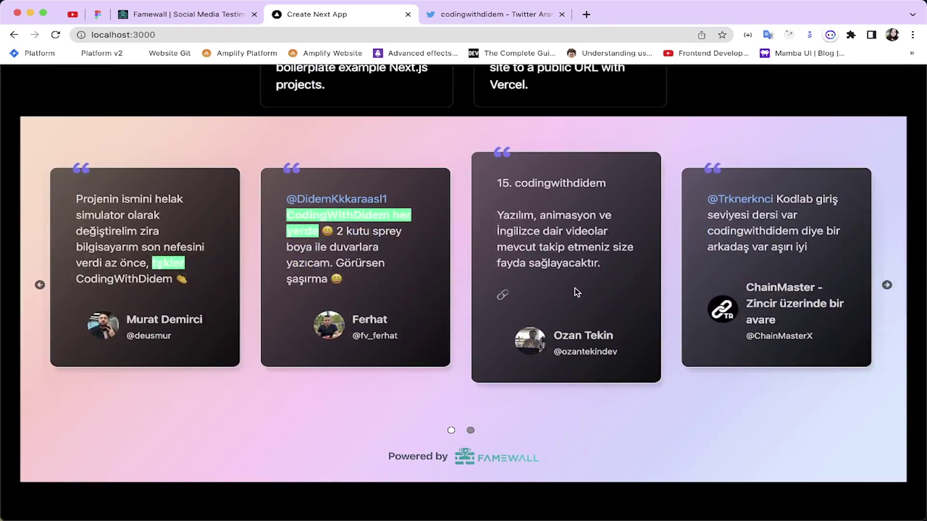
pyautogui.click(887, 286)
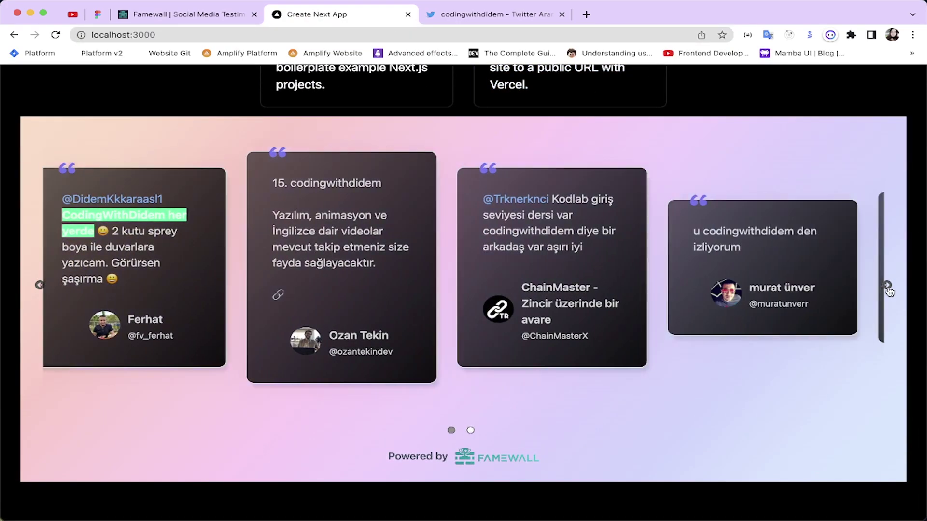
pyautogui.click(886, 286)
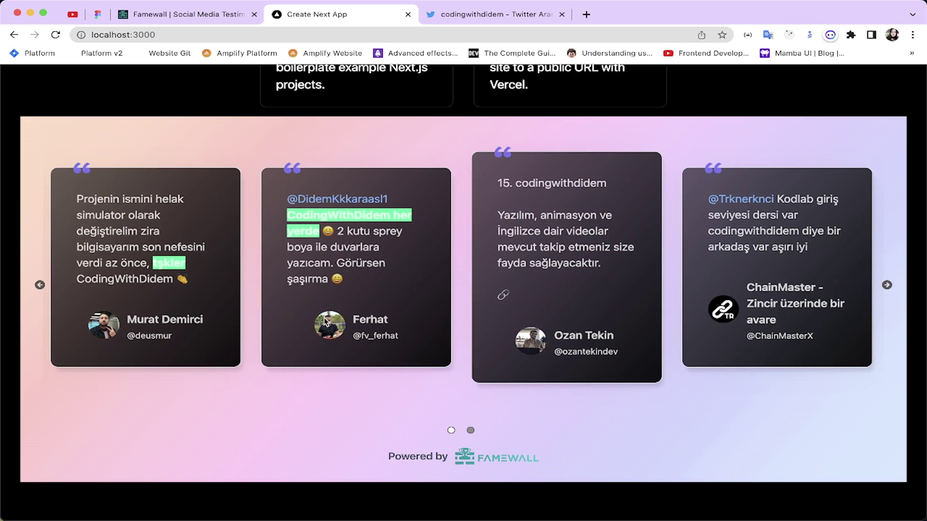
# Open the tweet behind the second testimonial card in the embedded carousel, and close it again
pyautogui.click(364, 333)
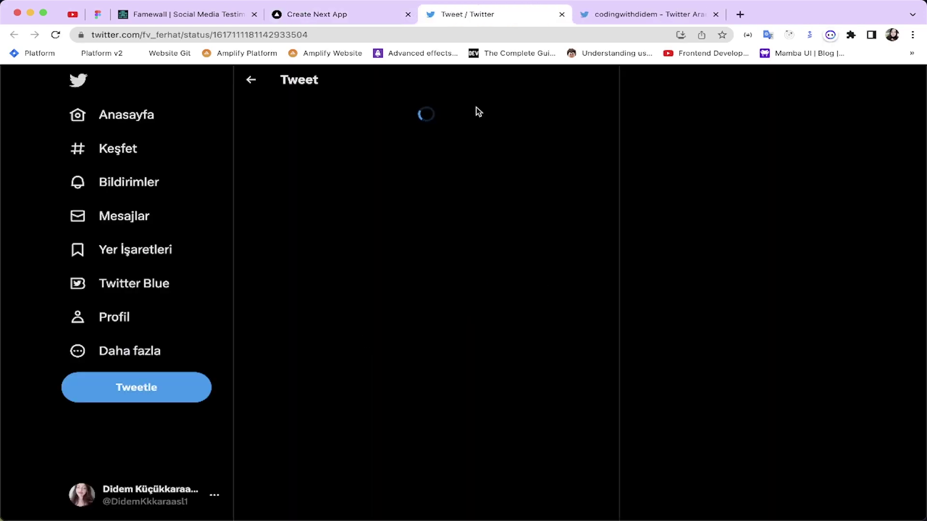
pyautogui.click(562, 15)
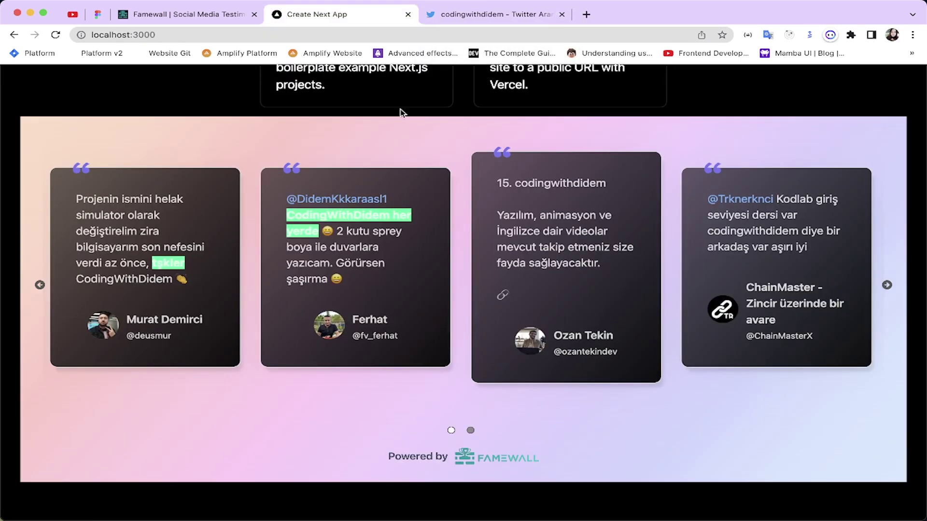
# Show the autoplay example code of the Carousel Iframe Embed in Famewall, highlighting the autoplay="1" parameter
pyautogui.click(164, 15)
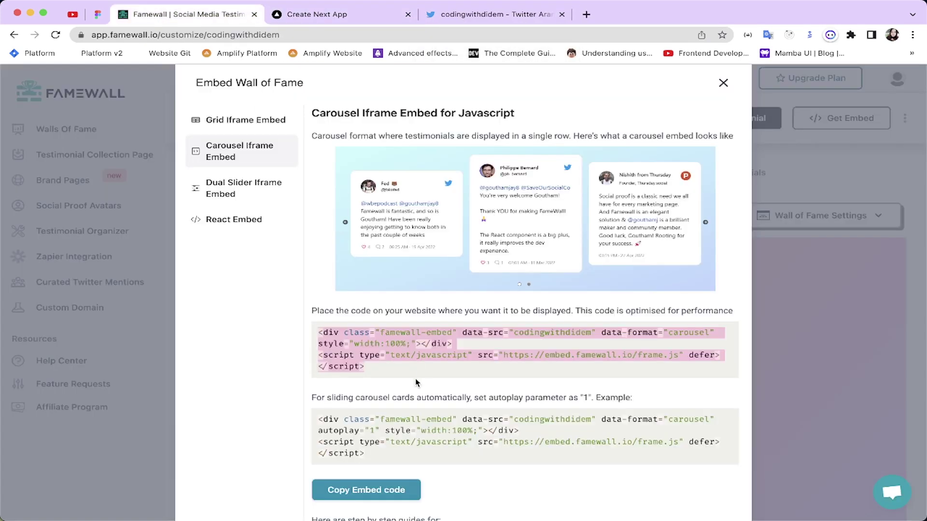
pyautogui.moveTo(318, 418); pyautogui.dragTo(383, 465)
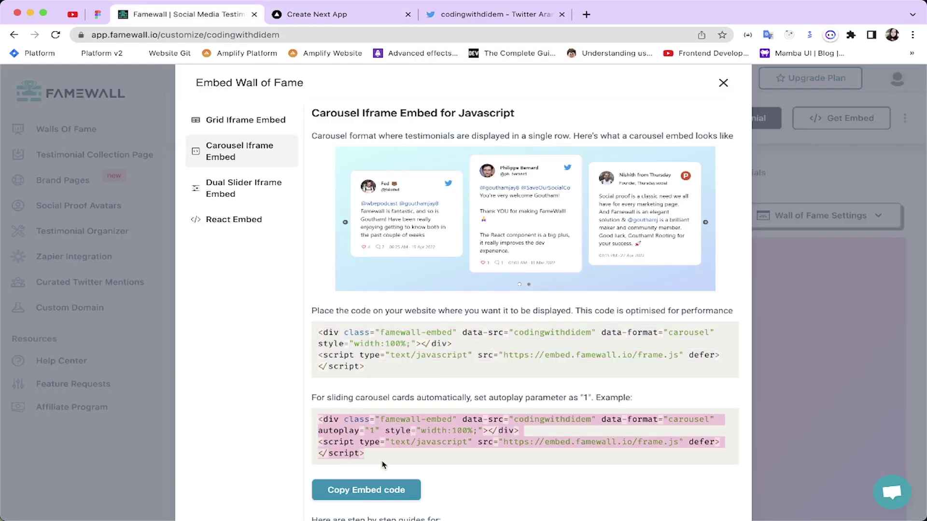
pyautogui.click(477, 380)
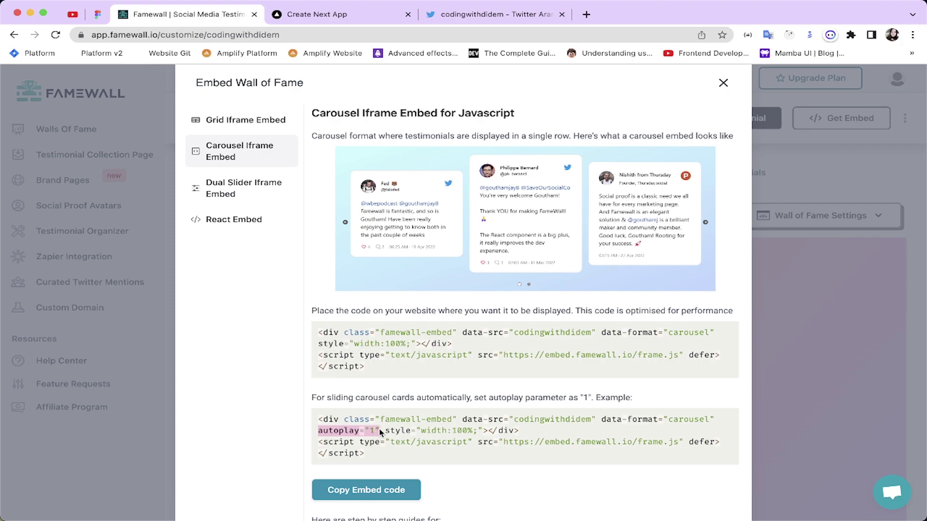
# Switch to Visual Studio Code and add autoplay="1" below data-format="carousel" in the carousel div of index.js
pyautogui.click(476, 493)
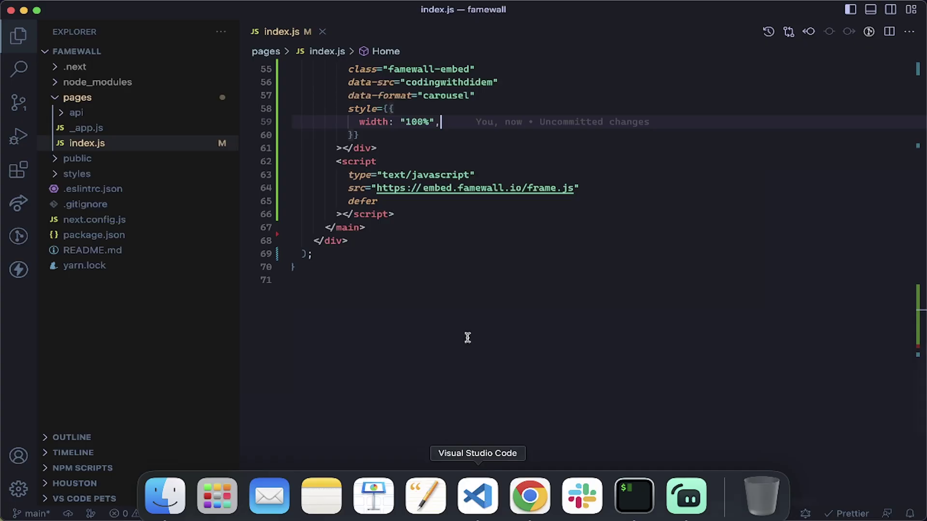
pyautogui.click(496, 94)
pyautogui.press('Return')
pyautogui.write('autoplay="1"')
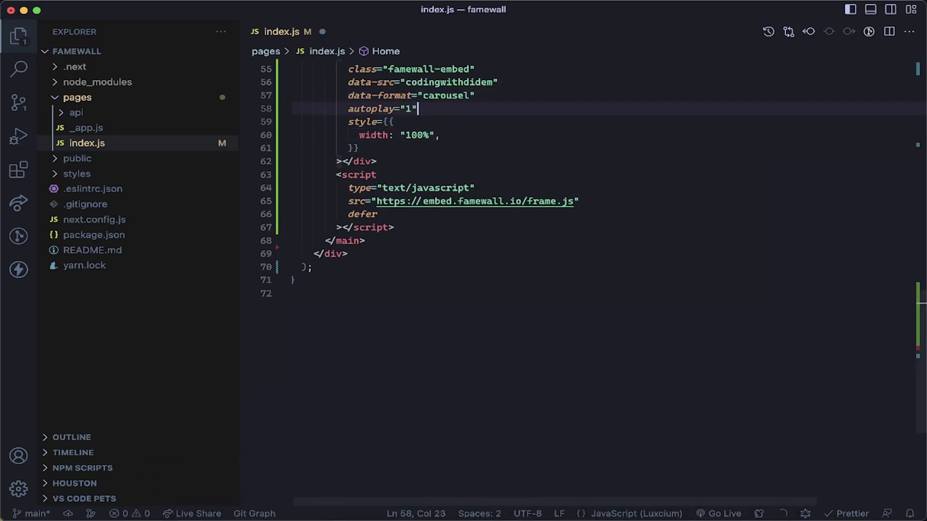
# Switch to Chrome, reload the Next.js site at localhost:3000, and page the embedded carousel forward to check the autoplay setting
pyautogui.moveTo(479, 491)
pyautogui.click(530, 490)
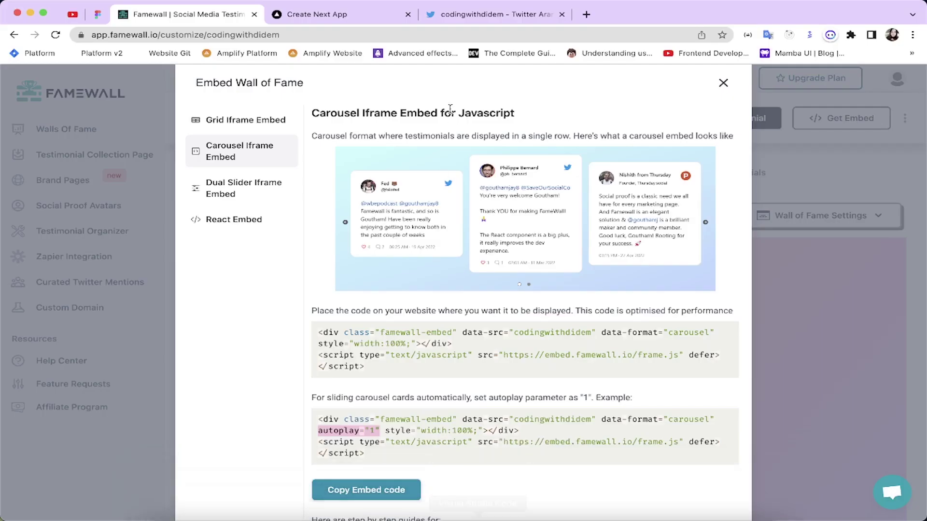
pyautogui.click(373, 18)
pyautogui.click(373, 30)
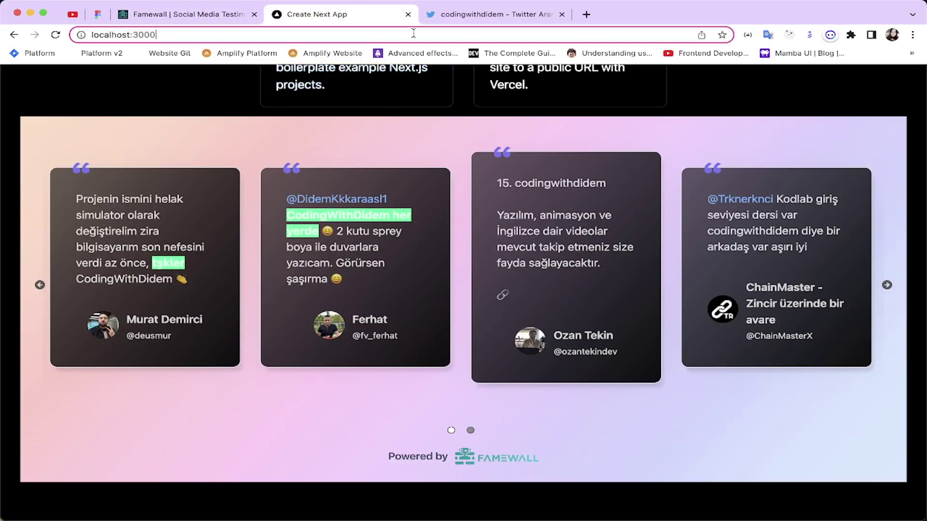
pyautogui.press('Return')
pyautogui.scroll(-8, 378, 260)
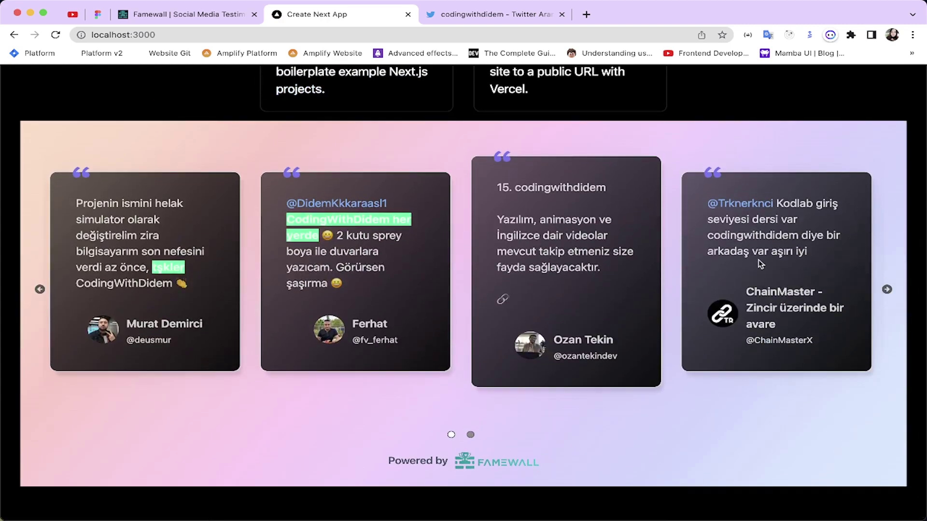
pyautogui.click(887, 290)
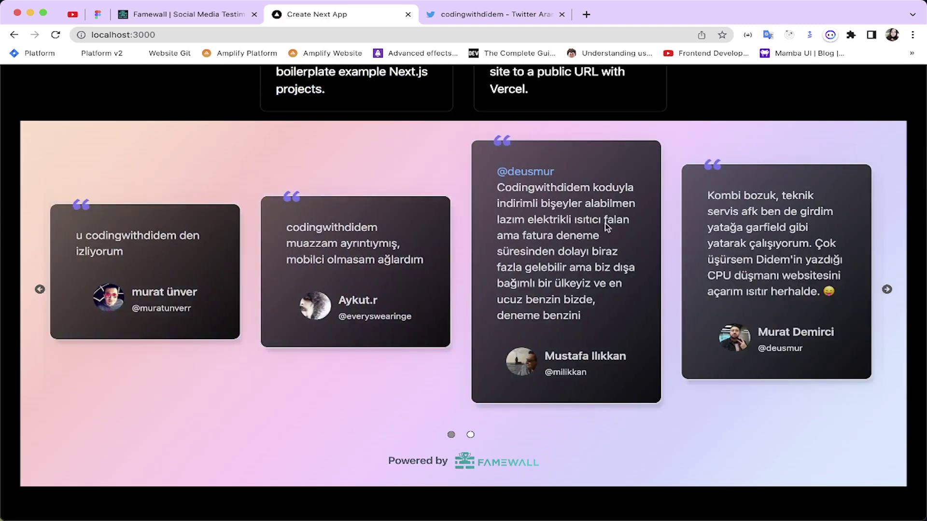
# Copy the complete carousel embed code with autoplay="1" from the Famewall embed dialog
pyautogui.click(186, 15)
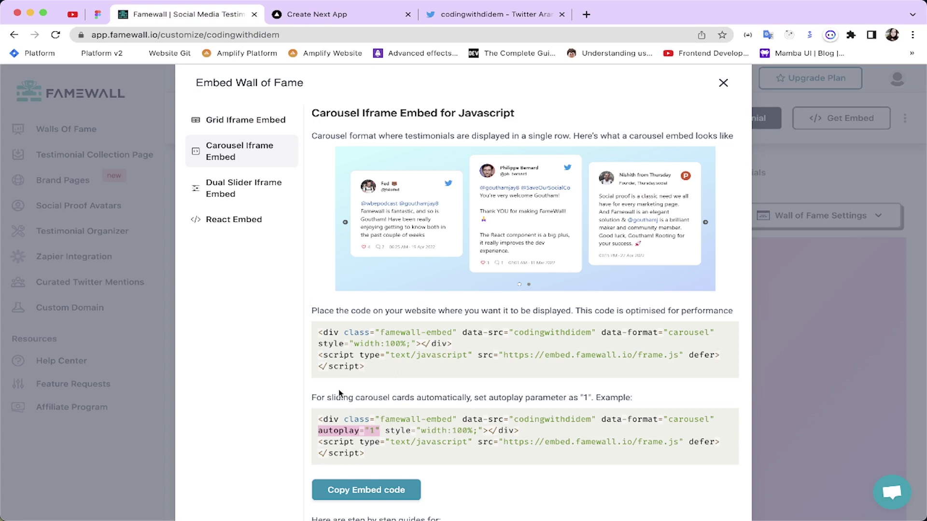
pyautogui.click(318, 431)
pyautogui.moveTo(319, 424); pyautogui.dragTo(383, 457)
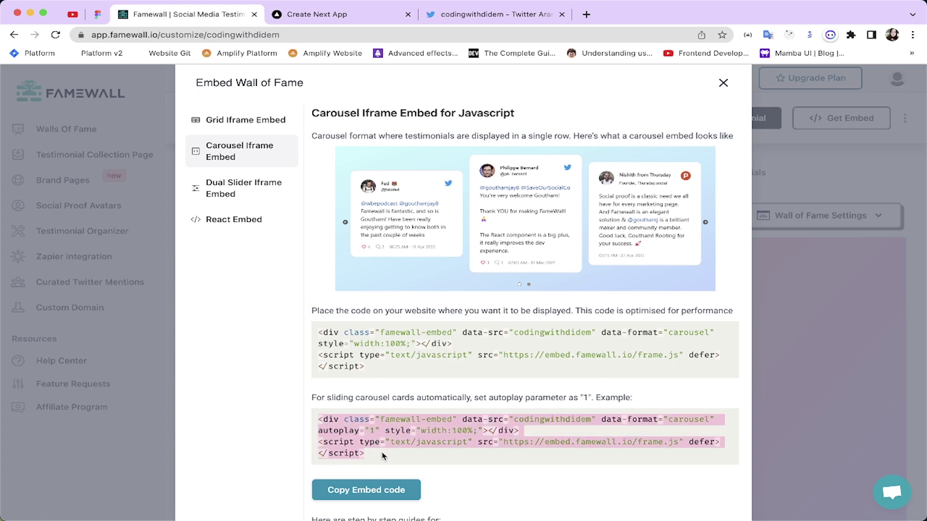
# Switch to Visual Studio Code, replace the carousel div and script in index.js with the copied autoplay embed code, and save
pyautogui.click(478, 492)
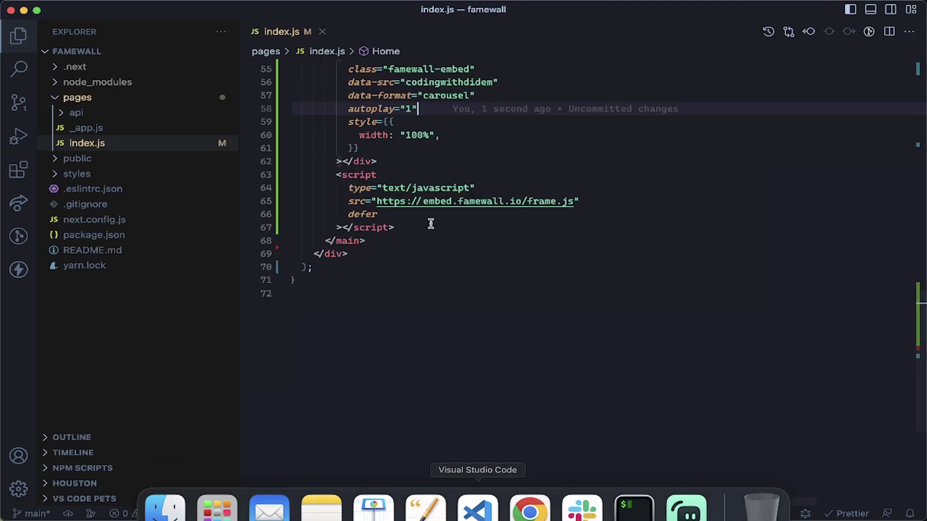
pyautogui.scroll(2, 339, 166)
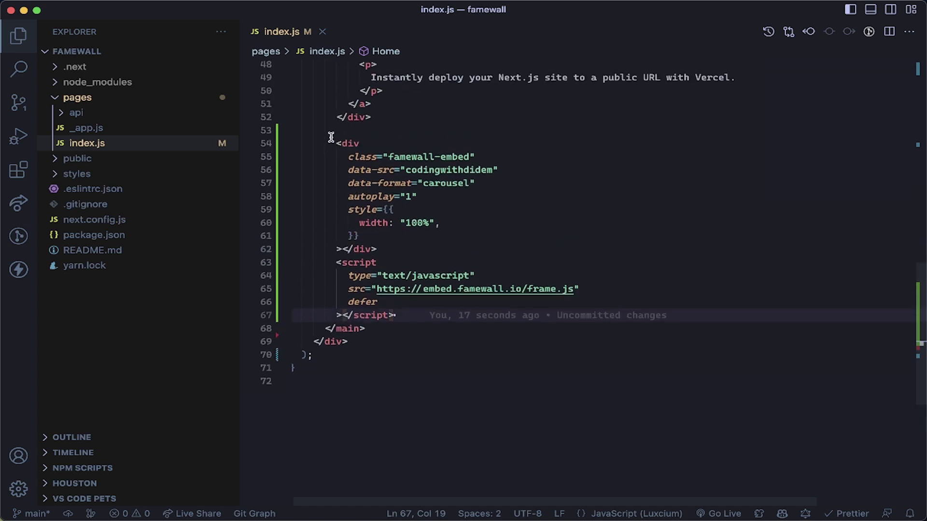
pyautogui.moveTo(331, 138); pyautogui.dragTo(412, 311)
pyautogui.press('super+v')
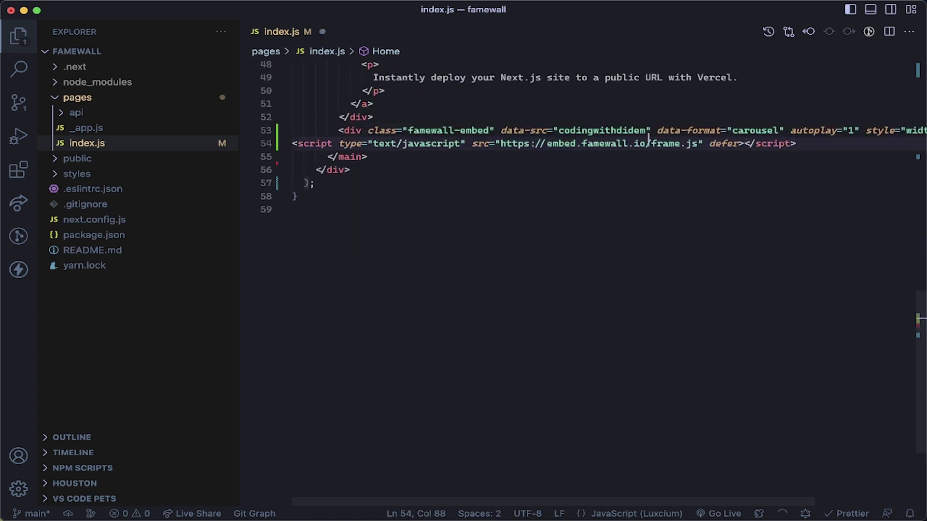
pyautogui.press('super+s')
# Replace the autoplay carousel div's style string with the JSX object style={{ width: "100%" }} in index.js
pyautogui.click(457, 155)
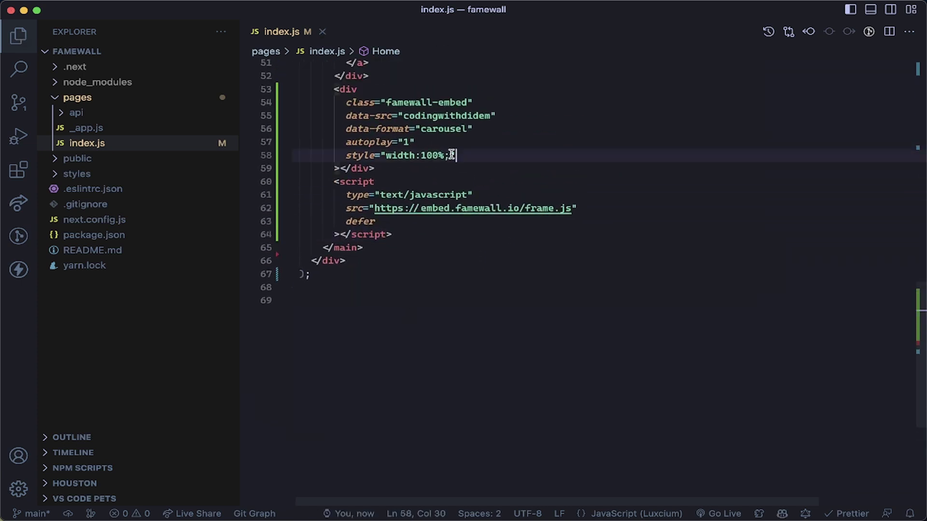
pyautogui.keyDown('shift'); pyautogui.click(376, 155); pyautogui.keyUp('shift')
pyautogui.press('BackSpace')
pyautogui.write('={')
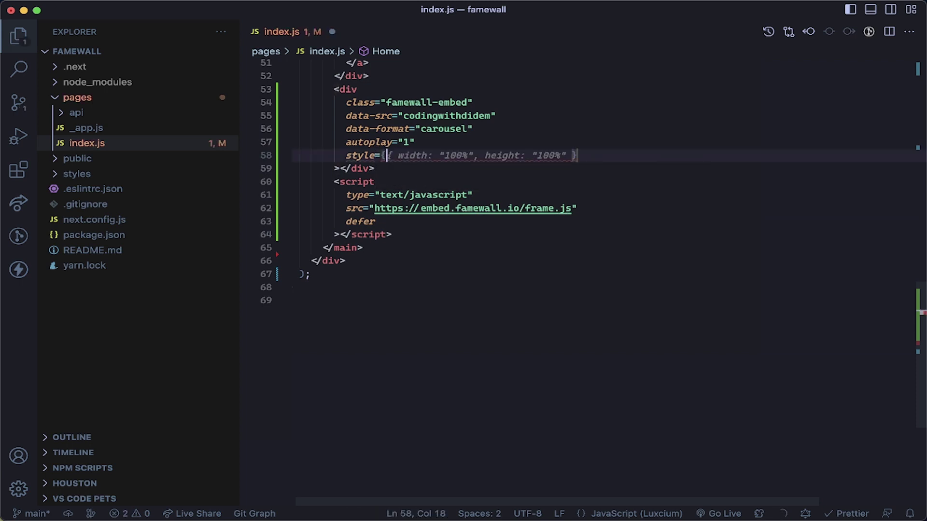
pyautogui.press('Tab')
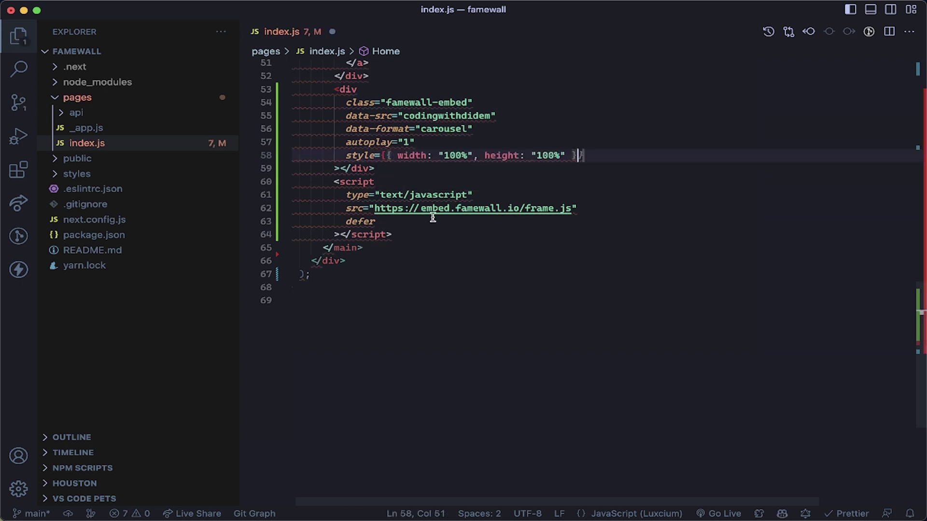
pyautogui.moveTo(485, 155); pyautogui.dragTo(555, 159)
pyautogui.press('BackSpace')
pyautogui.press('BackSpace')
pyautogui.press('BackSpace')
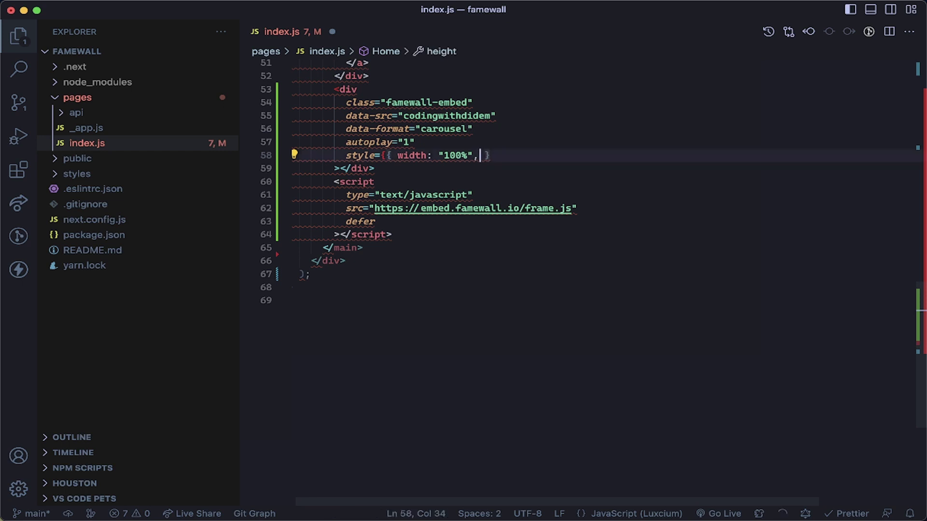
pyautogui.click(558, 190)
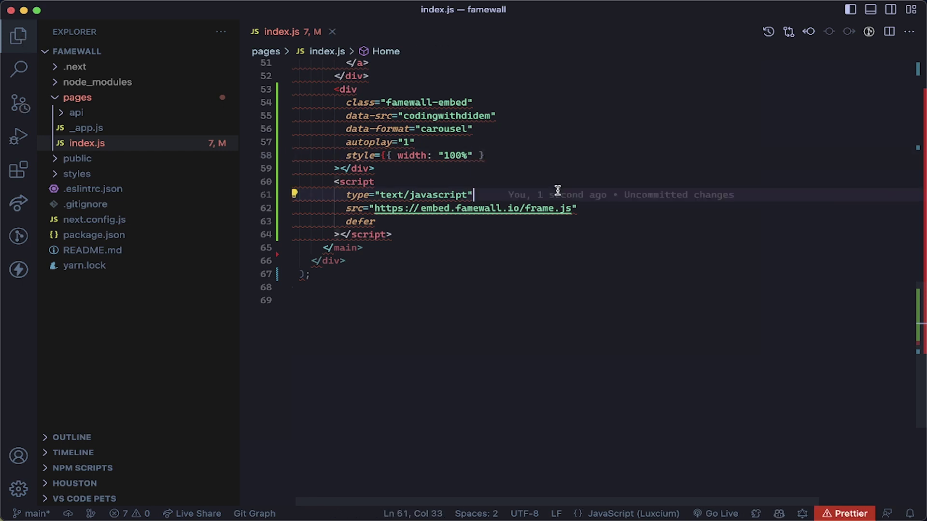
pyautogui.click(491, 151)
pyautogui.write('}')
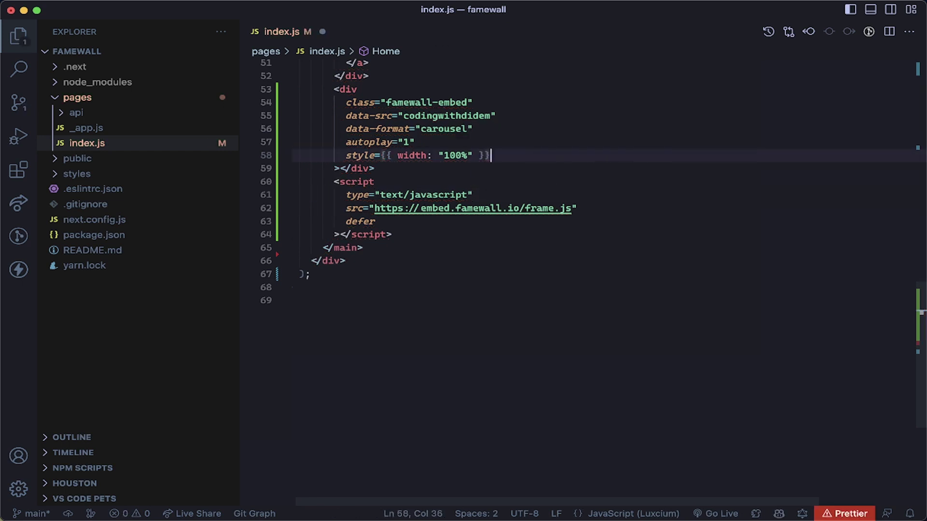
# Switch to Chrome, reload the Next.js site, and examine the autoplay carousel through its second page of testimonials
pyautogui.click(530, 491)
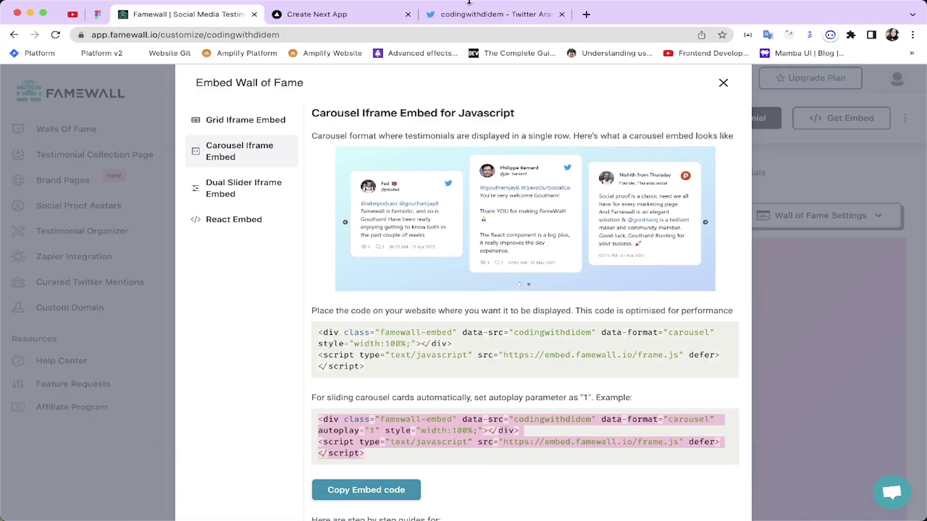
pyautogui.click(375, 20)
pyautogui.press('super+r')
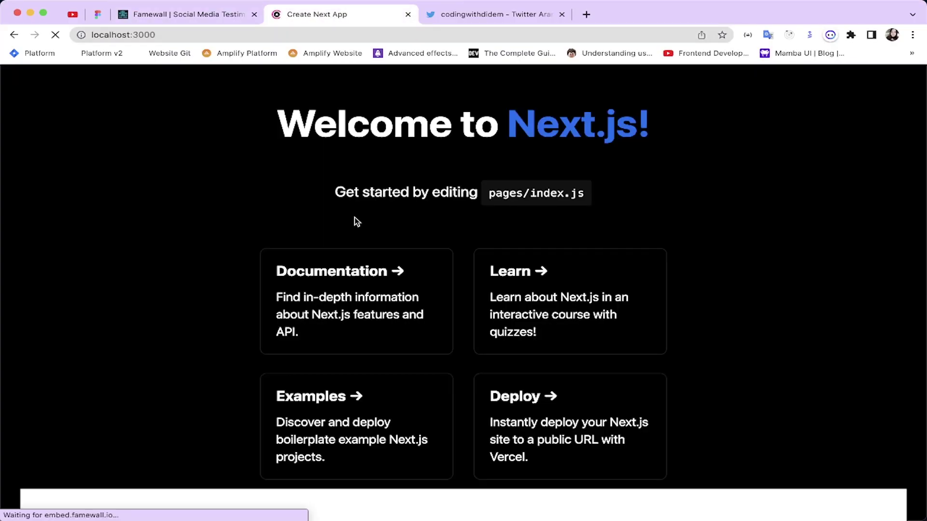
pyautogui.scroll(-4, 354, 218)
pyautogui.scroll(-4, 354, 217)
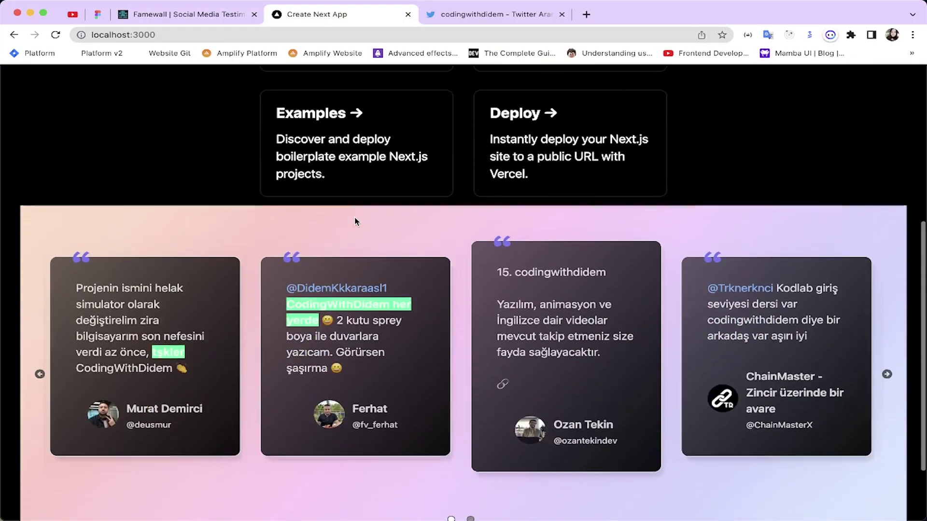
pyautogui.scroll(-1, 356, 221)
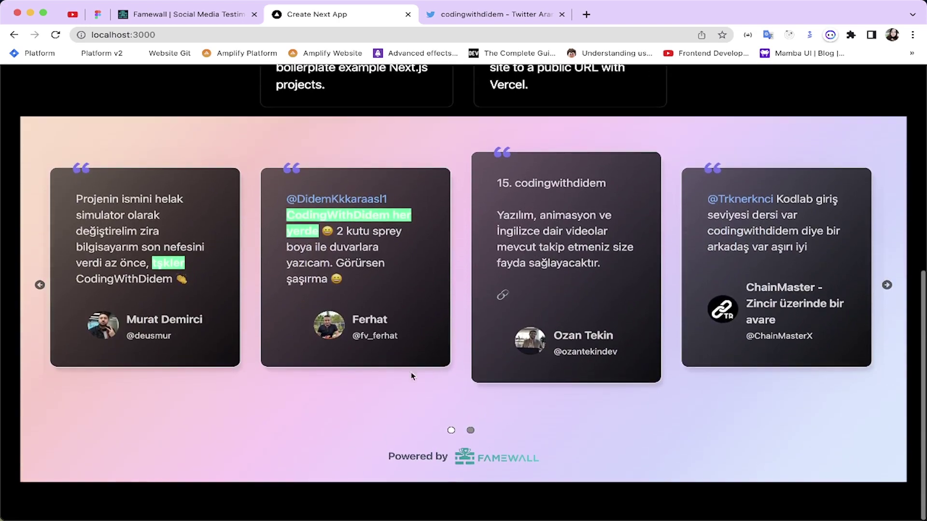
pyautogui.click(471, 431)
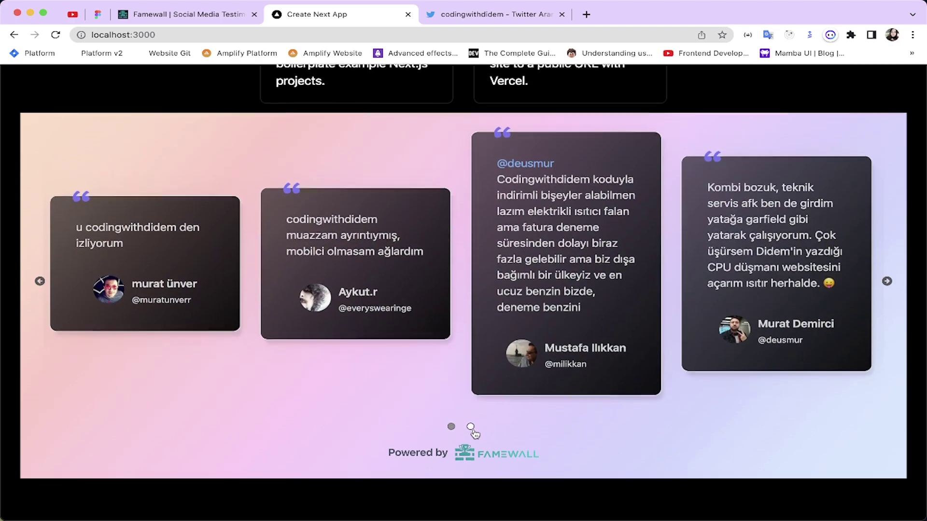
# Review the Carousel Iframe Embed instructions and platform guides in Famewall, and recheck the carousel on the Next.js site
pyautogui.click(214, 20)
pyautogui.scroll(-3, 296, 254)
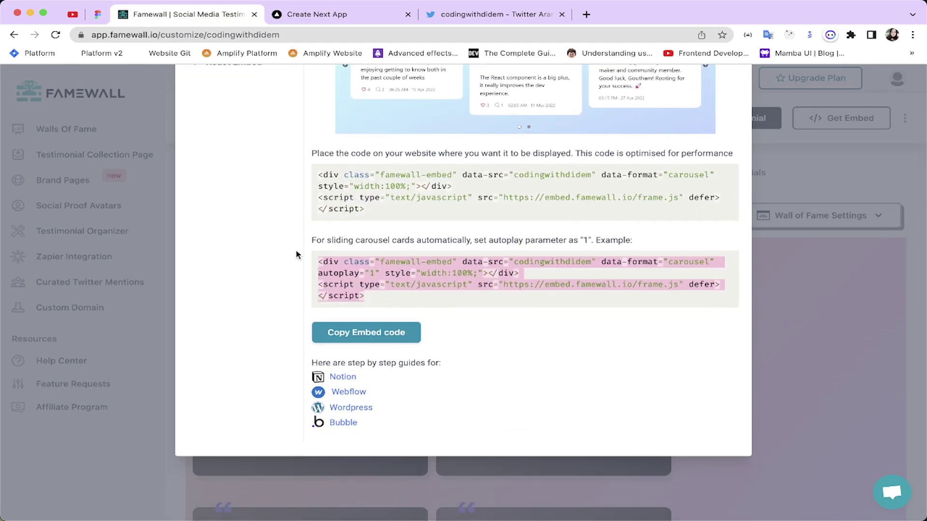
pyautogui.scroll(4, 296, 254)
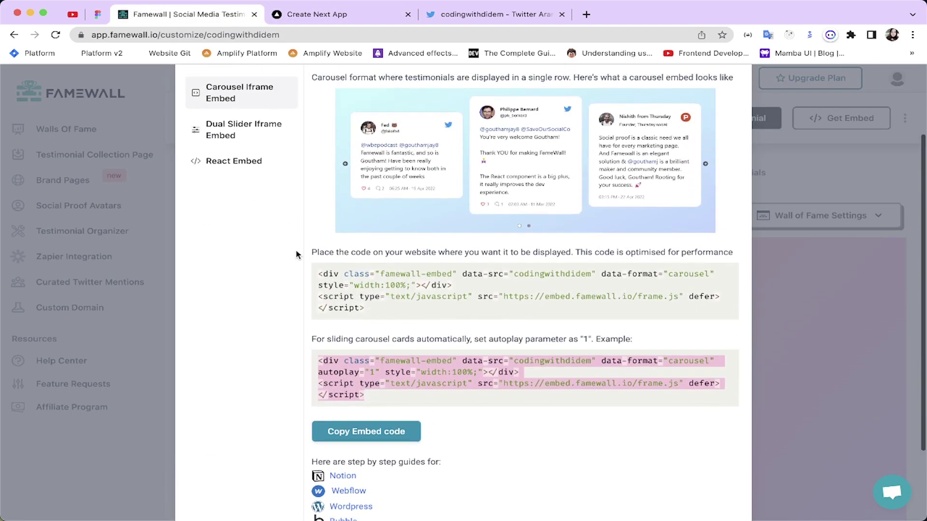
pyautogui.click(353, 20)
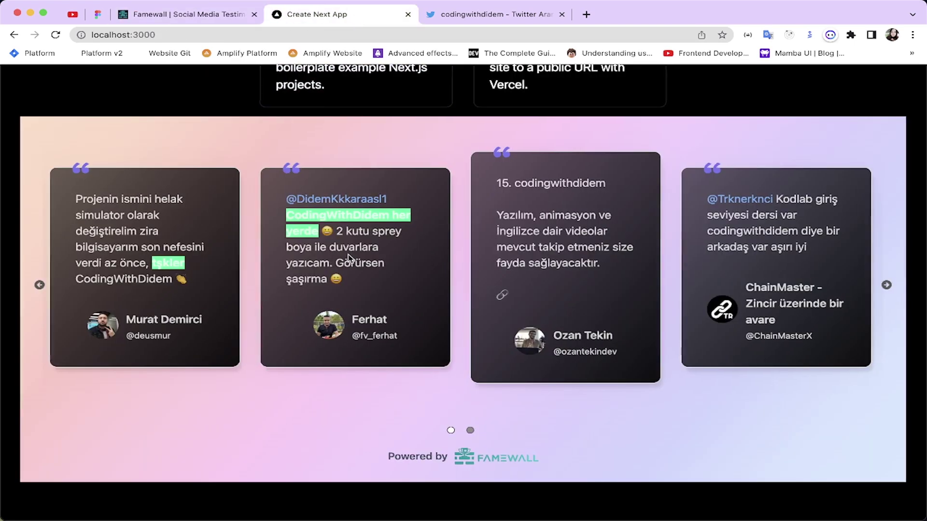
pyautogui.click(227, 18)
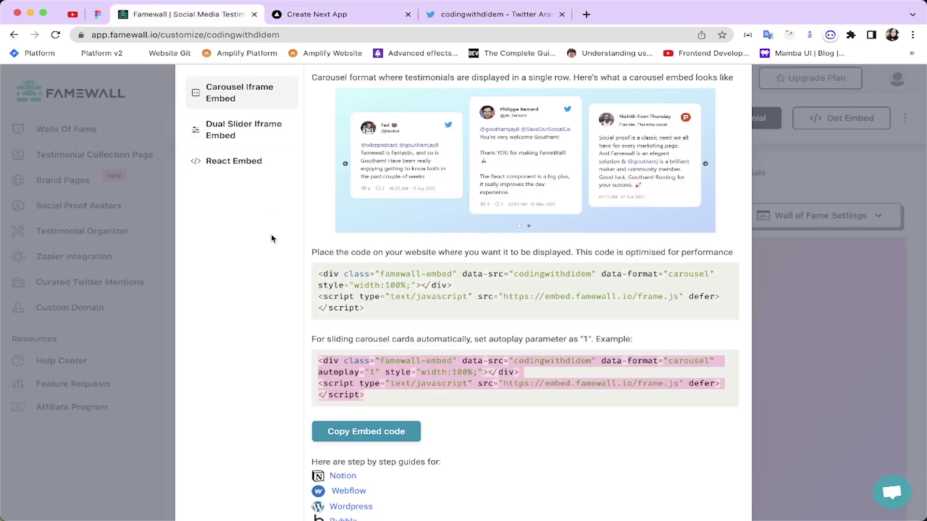
pyautogui.scroll(3, 227, 119)
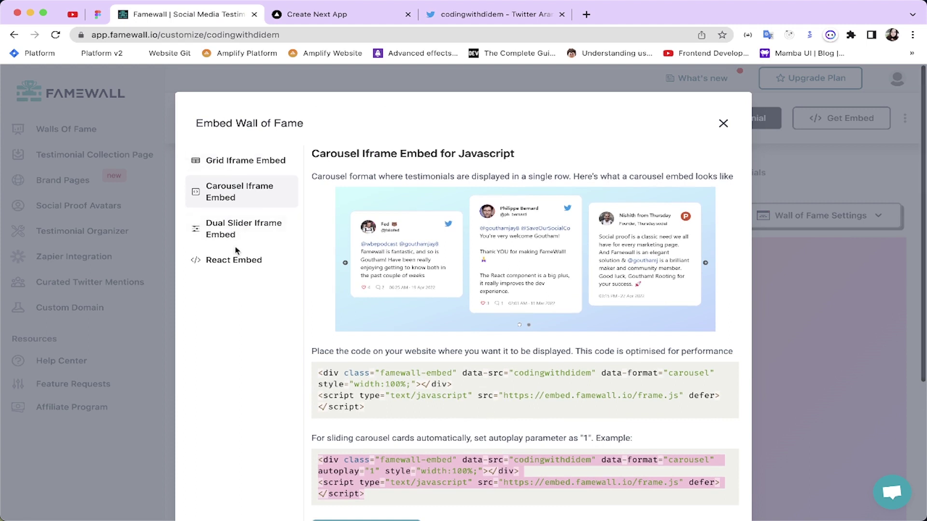
# Show the Dual Slider Iframe Embed option, open Grid Iframe Embed, and select its full embed code
pyautogui.click(245, 232)
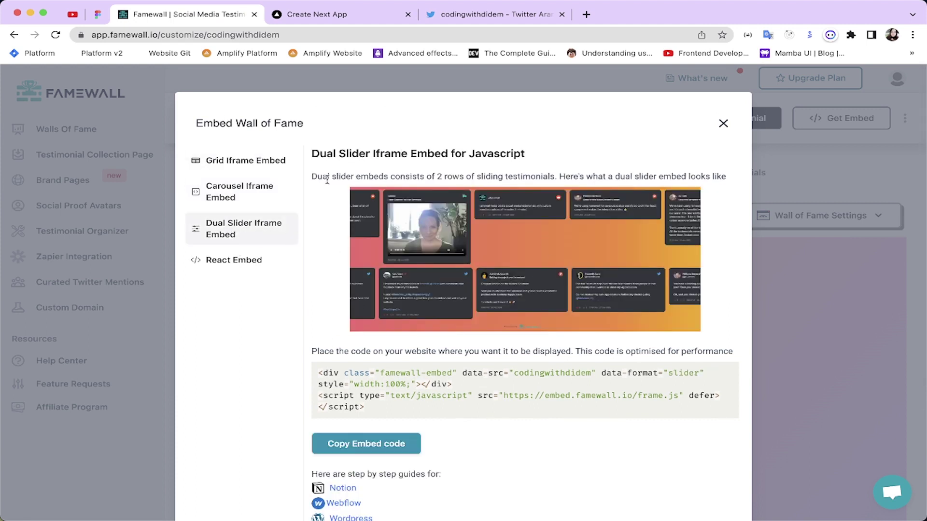
pyautogui.click(244, 165)
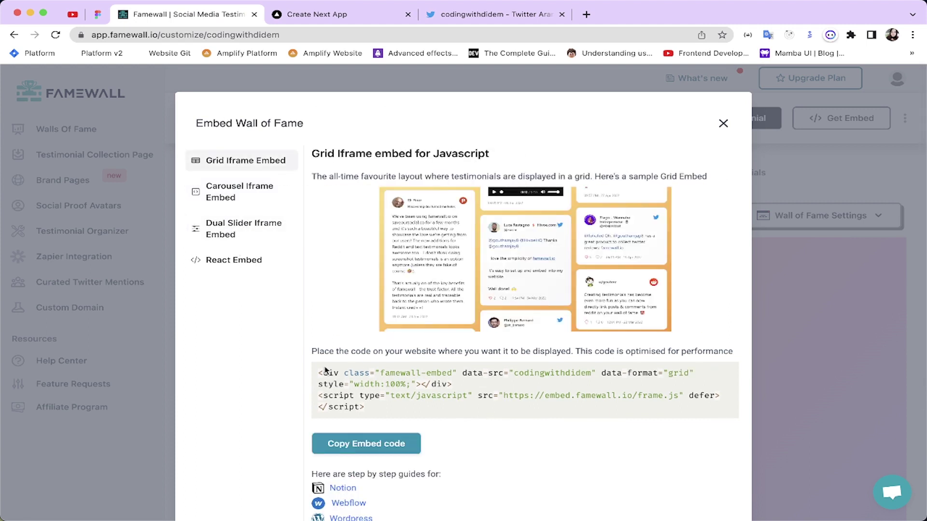
pyautogui.moveTo(321, 372); pyautogui.dragTo(381, 413)
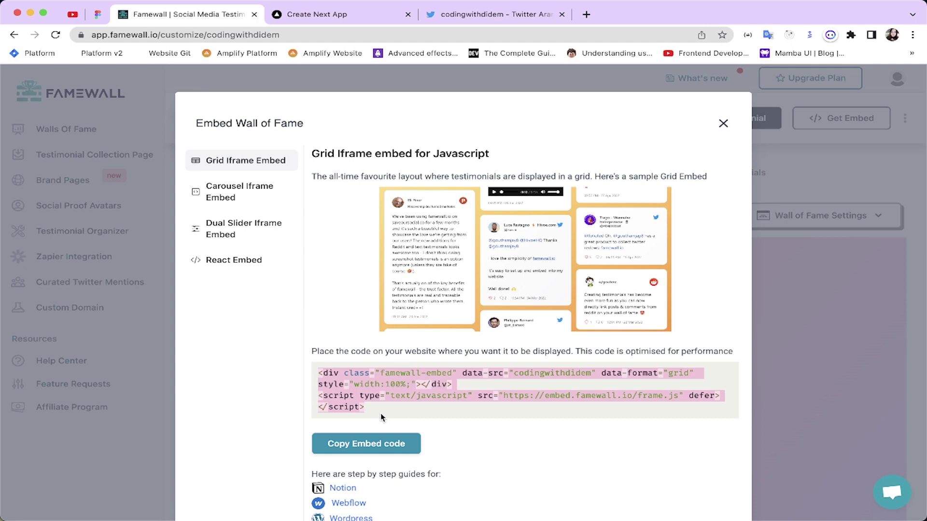
# Switch to VS Code, paste the copied grid embed code above the carousel div in index.js, and save the file
pyautogui.click(370, 23)
pyautogui.moveTo(436, 519)
pyautogui.click(476, 486)
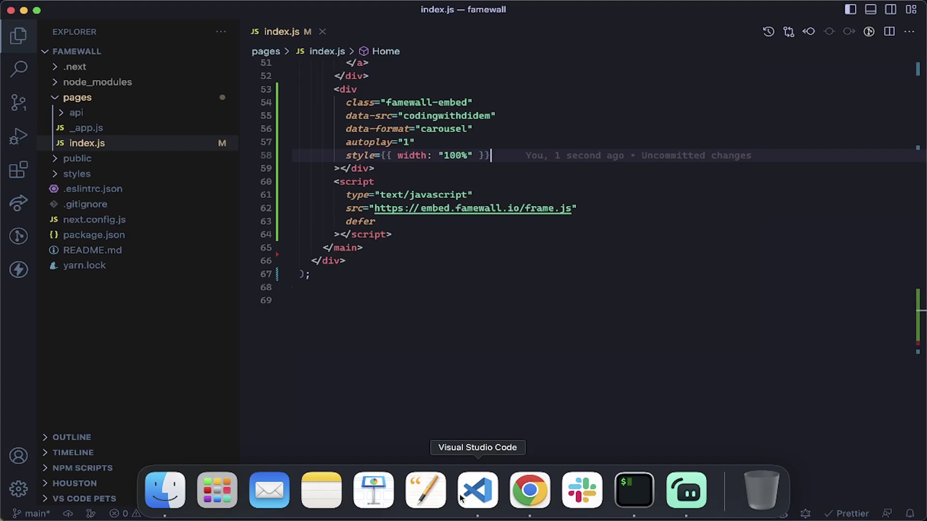
pyautogui.click(476, 247)
pyautogui.click(409, 75)
pyautogui.press('Return')
pyautogui.write('<div class="famewall-embed" data-src="codingwithdidem" data-format="grid" style="width:100%;"></div><script type="text/javascript" src="https://embed.famewall.io/frame.js" defer></script>')
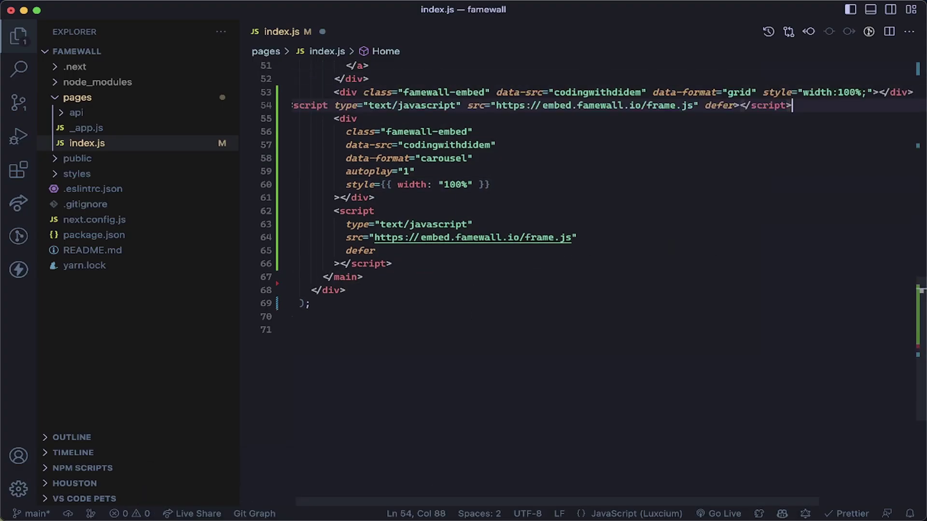
pyautogui.hotkey('ctrl', 's')
pyautogui.scroll(3, 407, 122)
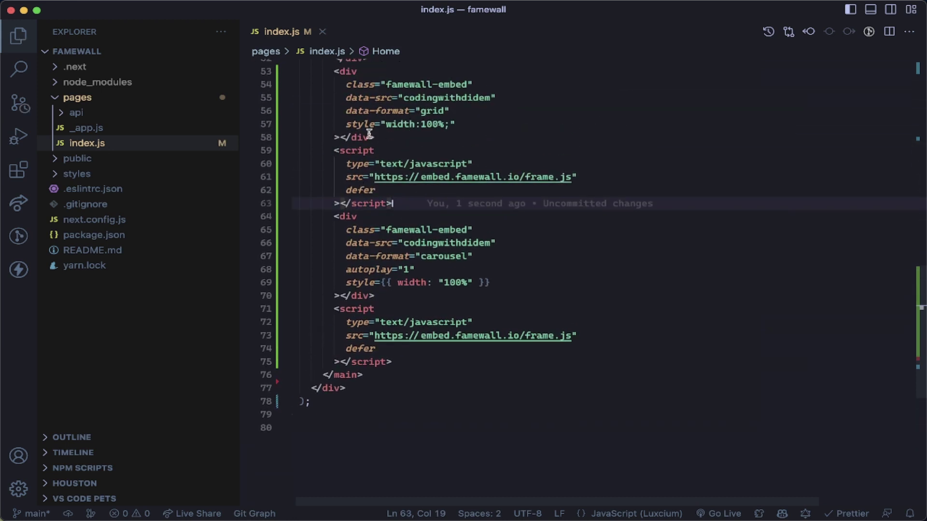
# Replace the grid div's style string with a JSX style object that sets width to "100%"
pyautogui.moveTo(345, 124); pyautogui.dragTo(507, 122)
pyautogui.press('BackSpace')
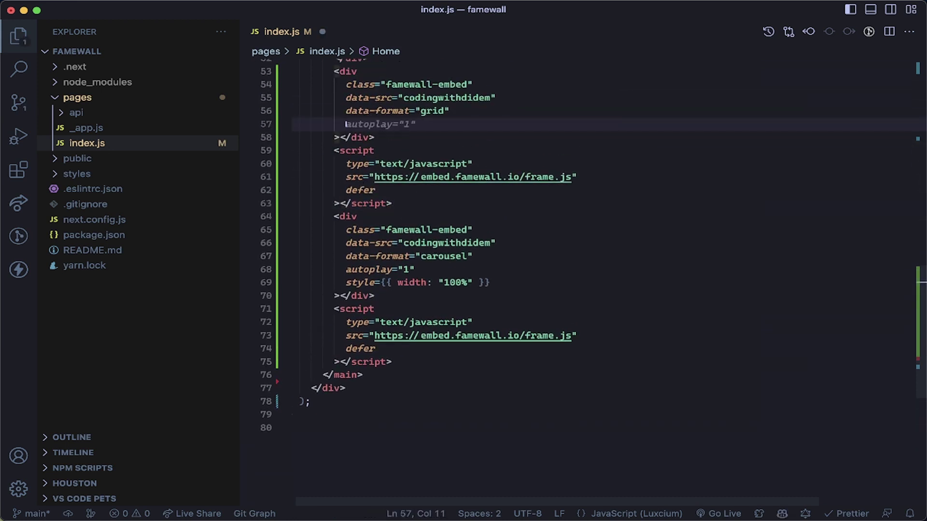
pyautogui.write('style=')
pyautogui.press('Return')
pyautogui.write('{{')
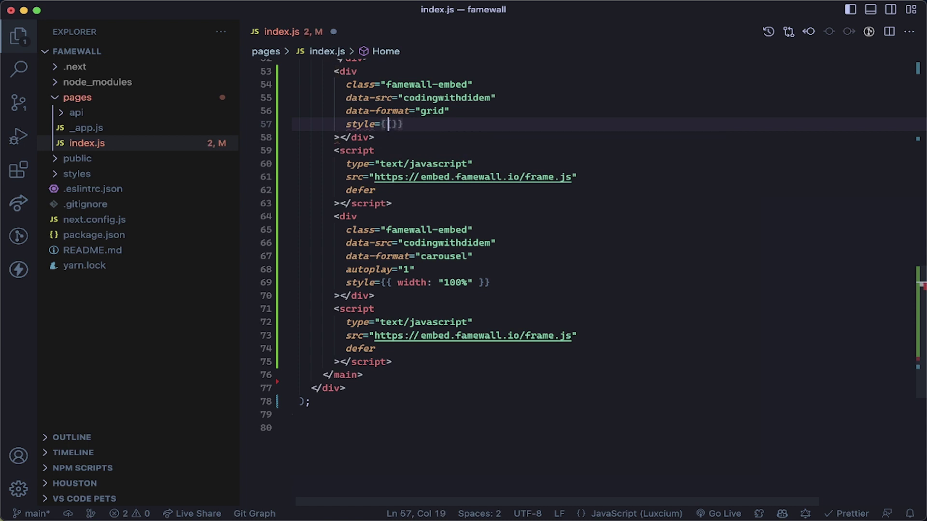
pyautogui.press('Return')
pyautogui.scroll(1, 580, 271)
pyautogui.press('Tab')
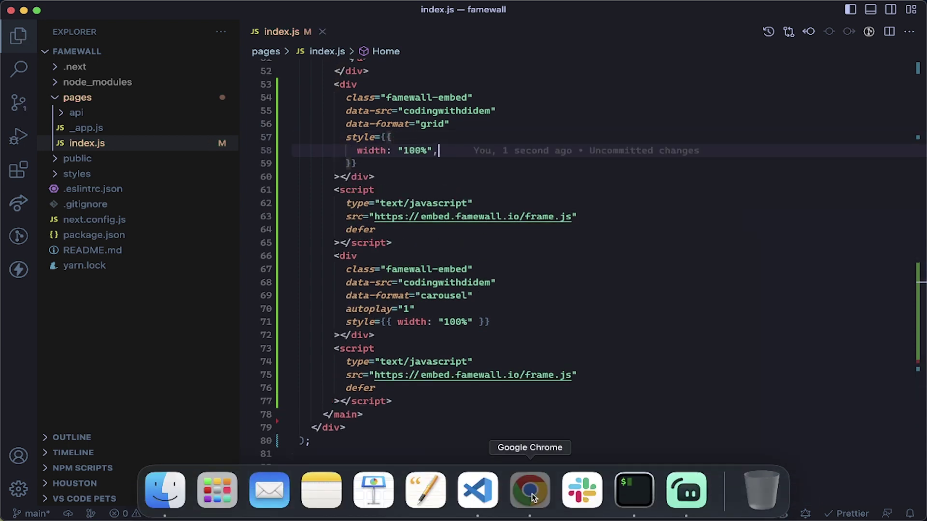
# Switch to Chrome, reload the Next.js site, and examine the testimonial grid and the carousel beneath it
pyautogui.click(530, 488)
pyautogui.scroll(-1, 471, 295)
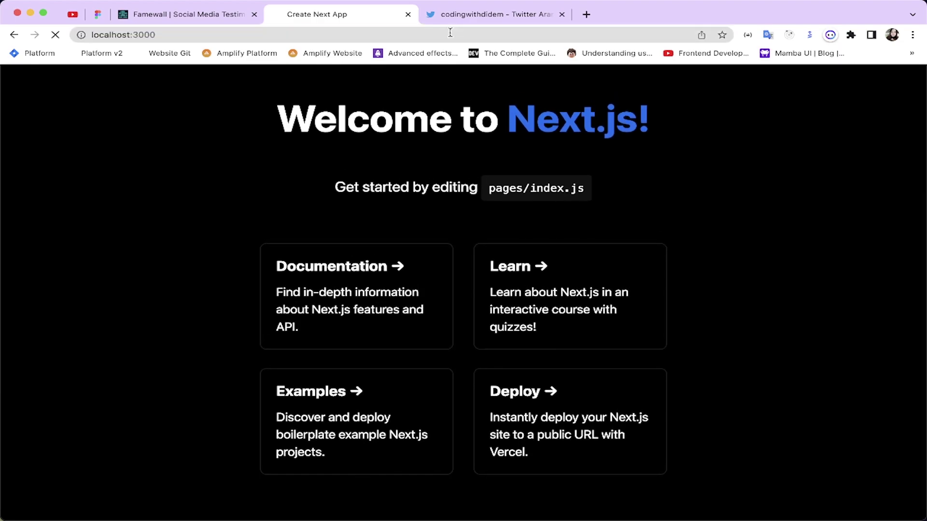
pyautogui.scroll(-15, 329, 248)
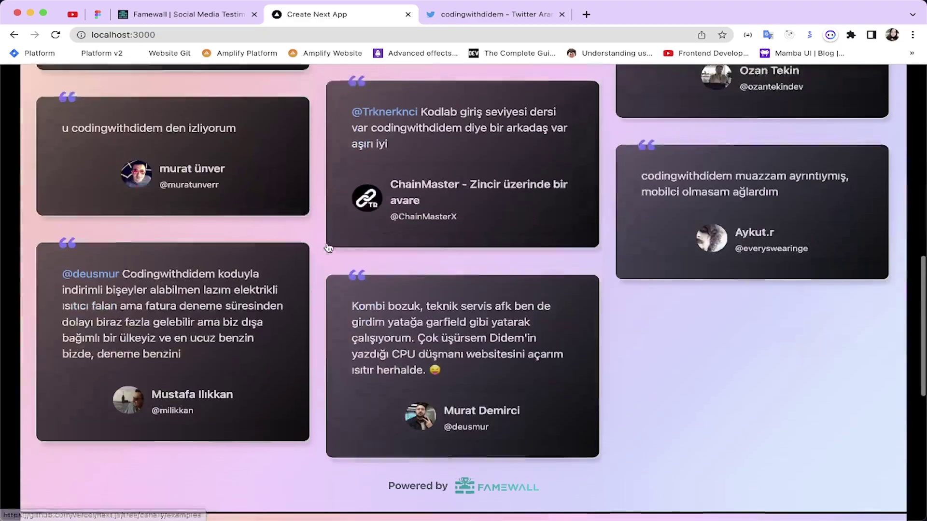
pyautogui.scroll(10, 329, 247)
pyautogui.scroll(-15, 329, 248)
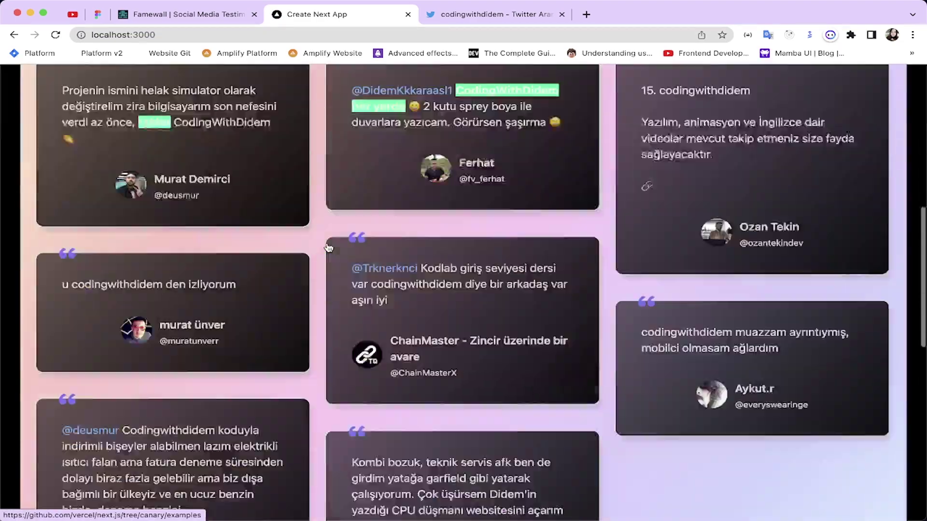
pyautogui.scroll(-4, 329, 247)
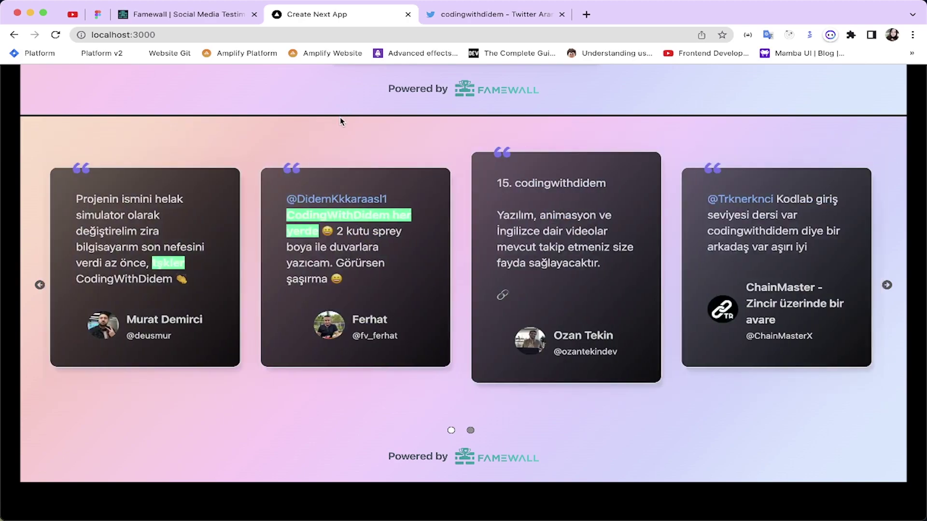
pyautogui.scroll(10, 340, 118)
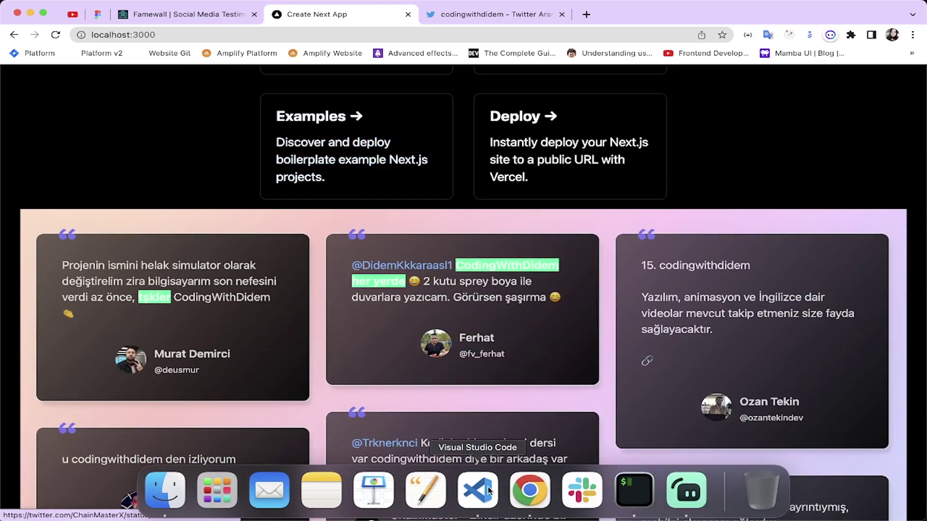
# Switch to VS Code and delete the grid embed's div and script from index.js
pyautogui.click(489, 490)
pyautogui.click(505, 239)
pyautogui.scroll(3, 328, 176)
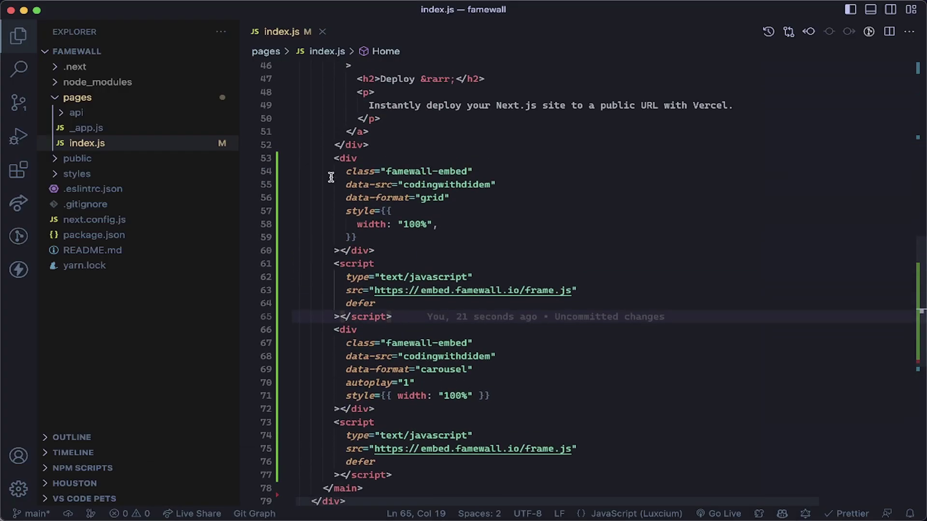
pyautogui.moveTo(325, 158); pyautogui.dragTo(411, 319)
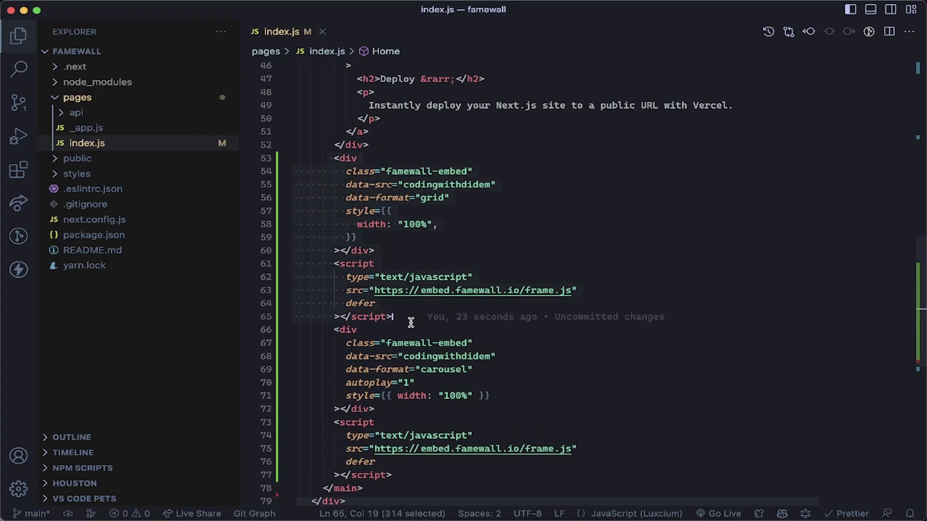
pyautogui.press('BackSpace')
# Switch to Chrome, reload the Next.js site, and check the page's embedded carousel
pyautogui.click(530, 491)
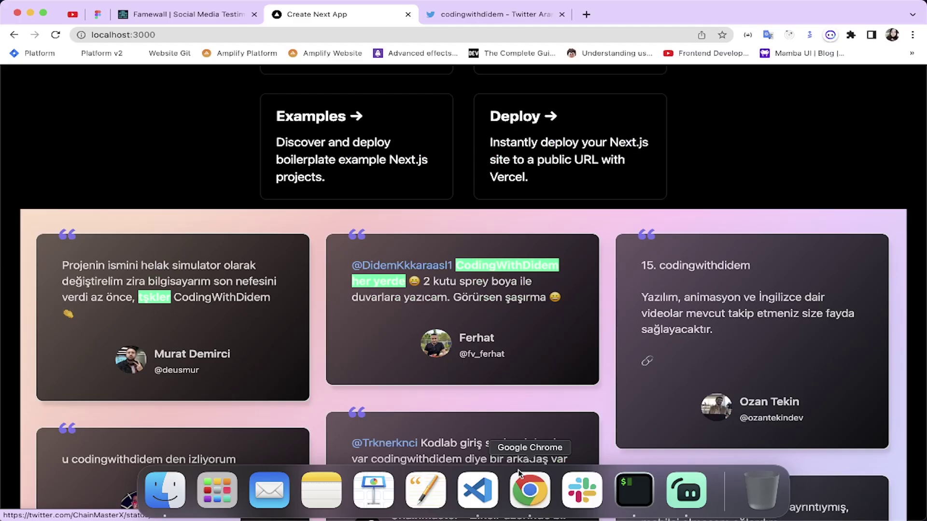
pyautogui.scroll(-6, 492, 289)
pyautogui.click(428, 32)
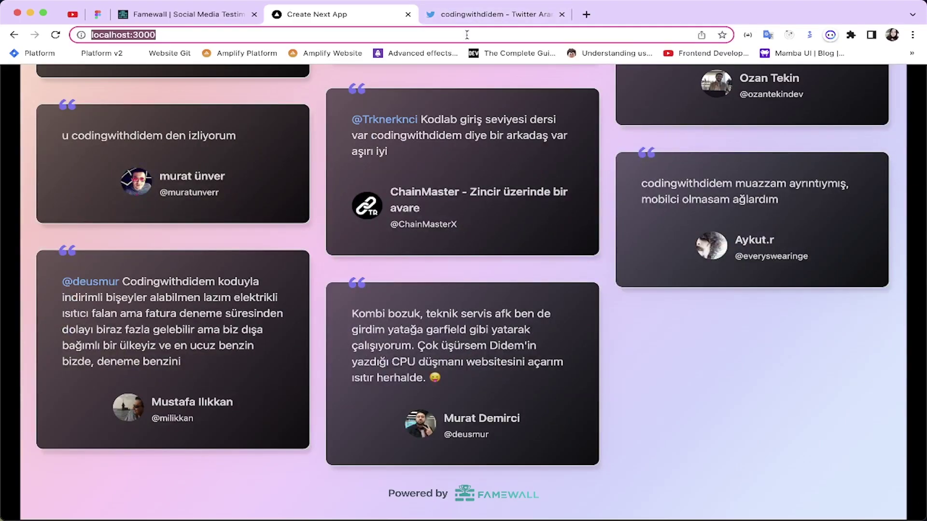
pyautogui.press('Return')
pyautogui.scroll(-8, 302, 219)
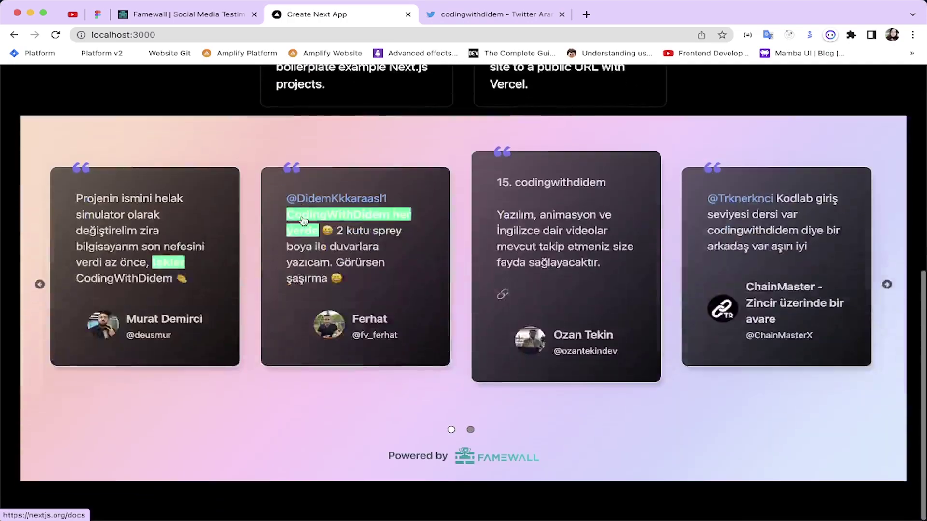
# Return to Famewall, close the embed instructions, and review the testimonial card customization settings
pyautogui.click(200, 16)
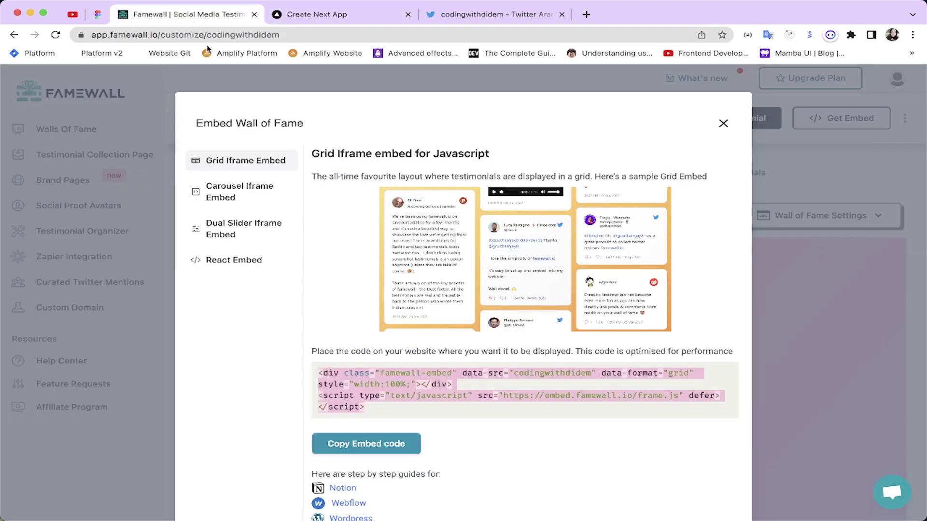
pyautogui.click(723, 123)
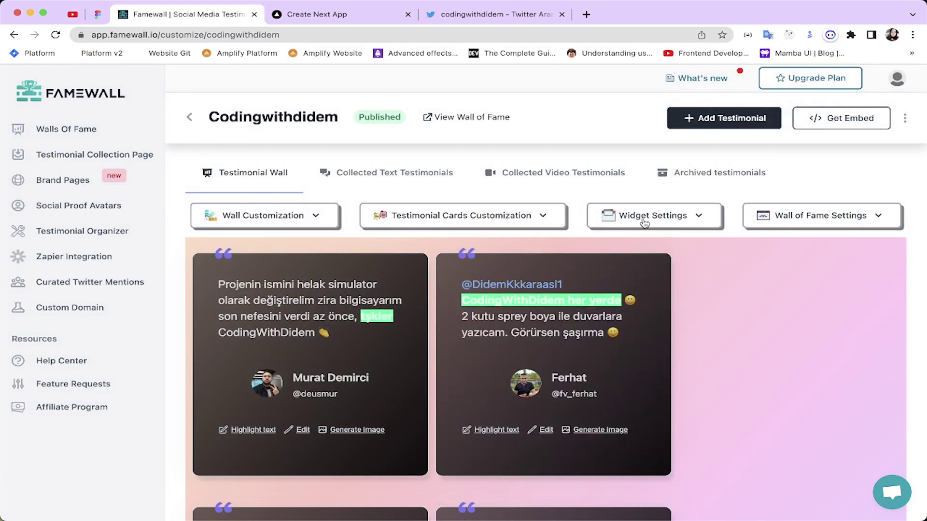
pyautogui.click(518, 219)
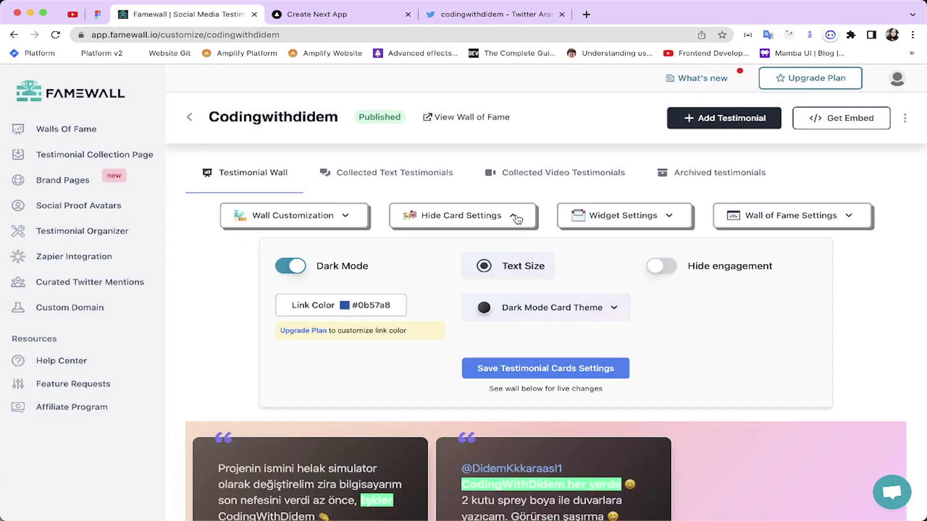
pyautogui.click(510, 221)
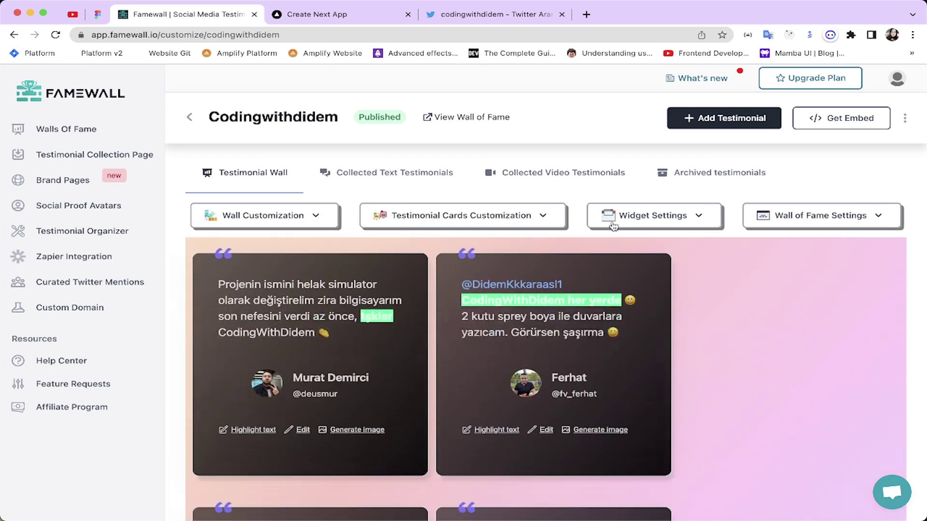
# Show the widget settings and switch the review banner on embeds on and back off
pyautogui.click(653, 225)
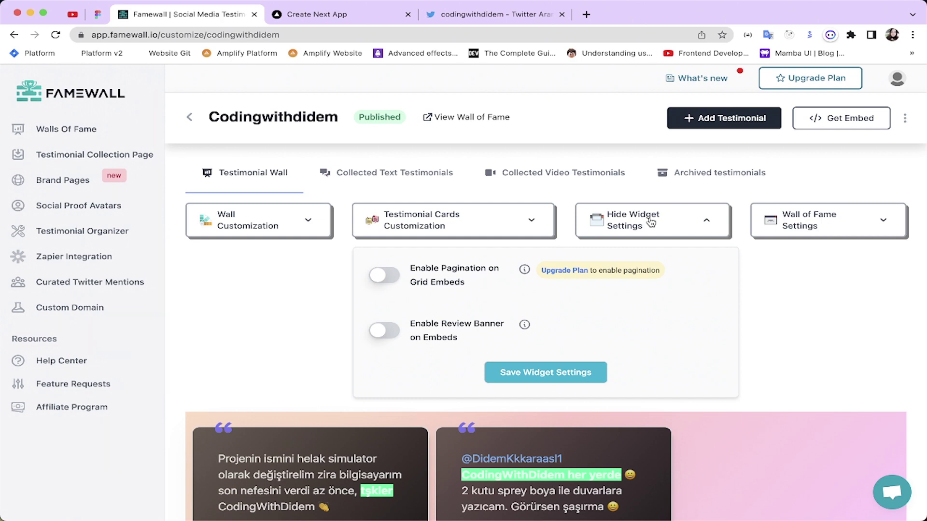
pyautogui.click(393, 337)
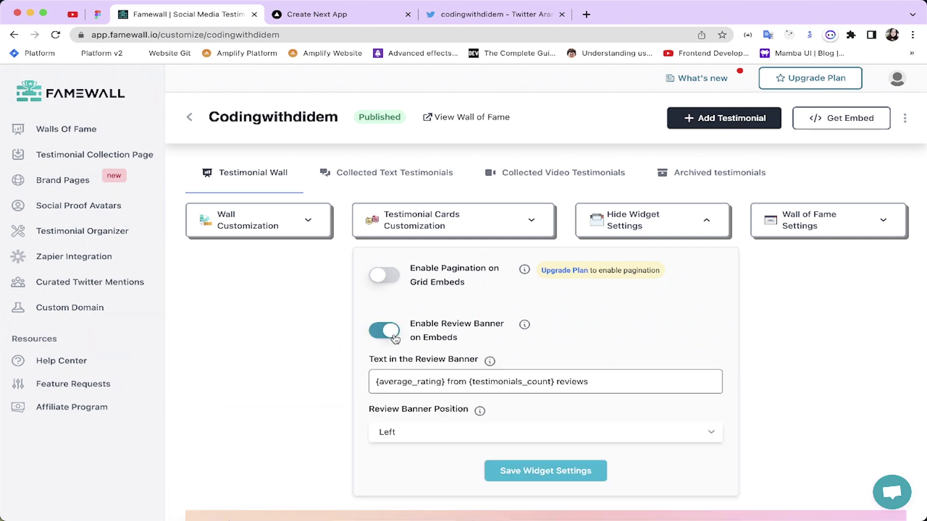
pyautogui.click(394, 338)
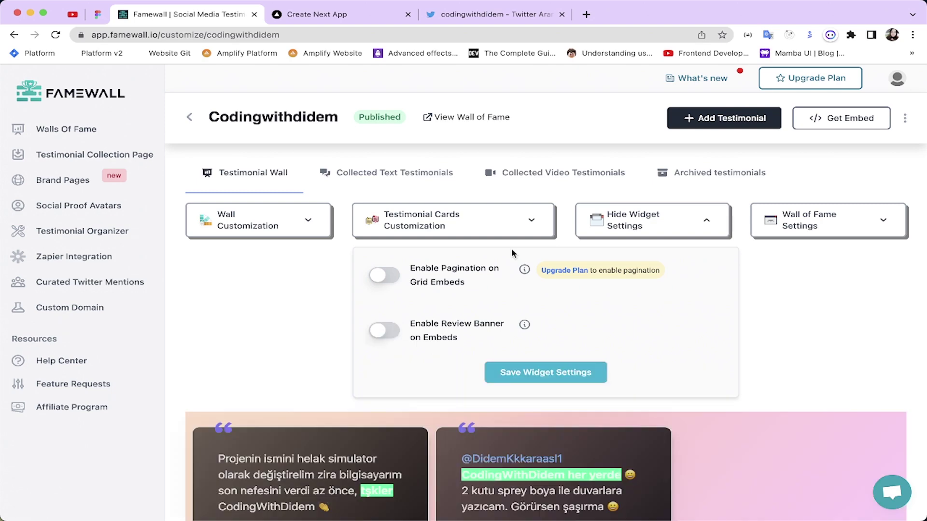
# Change the wall's testimonial type to Simplistic Review Testimonial and save the wall settings
pyautogui.click(276, 229)
pyautogui.click(728, 271)
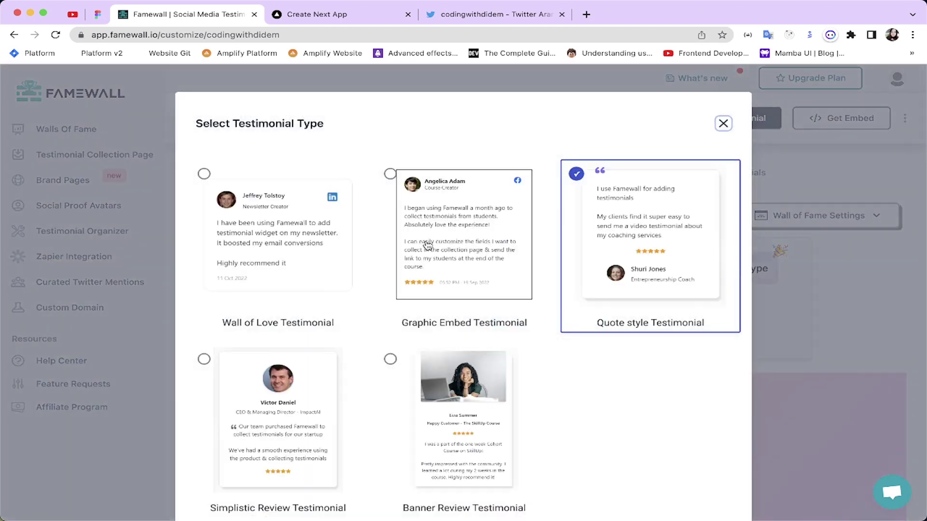
pyautogui.scroll(-2, 428, 246)
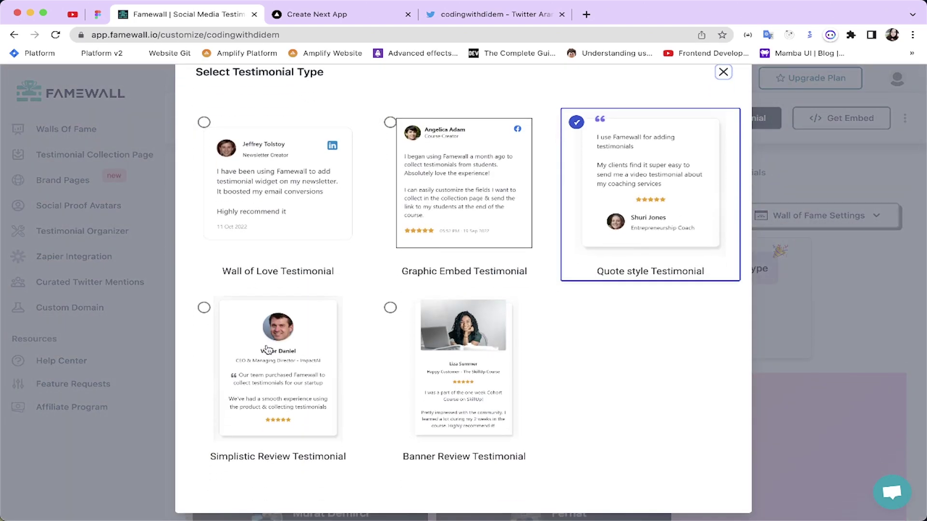
pyautogui.click(314, 14)
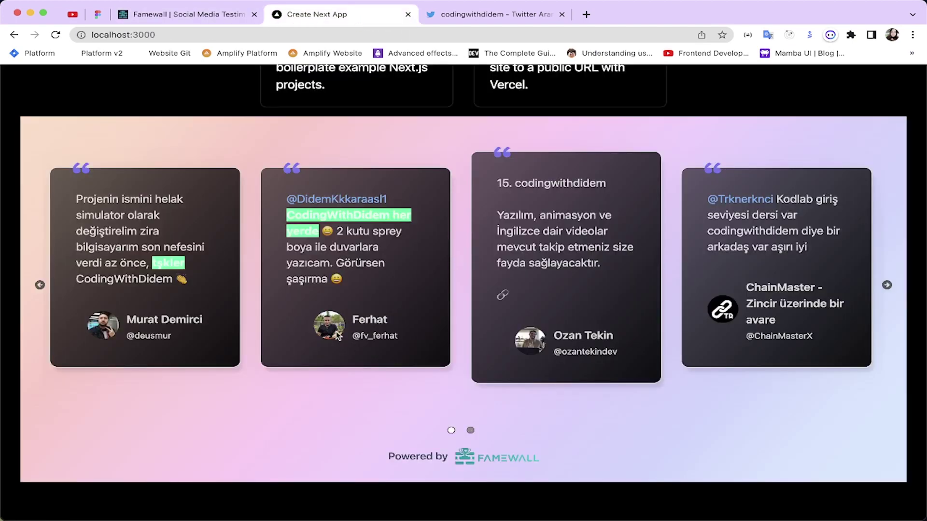
pyautogui.hotkey('ctrl', 'shift', 'Tab')
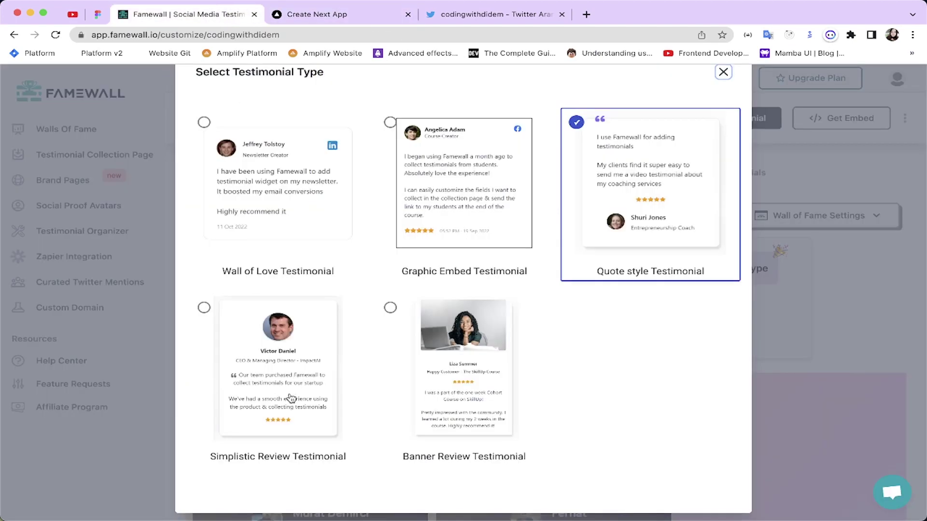
pyautogui.click(291, 398)
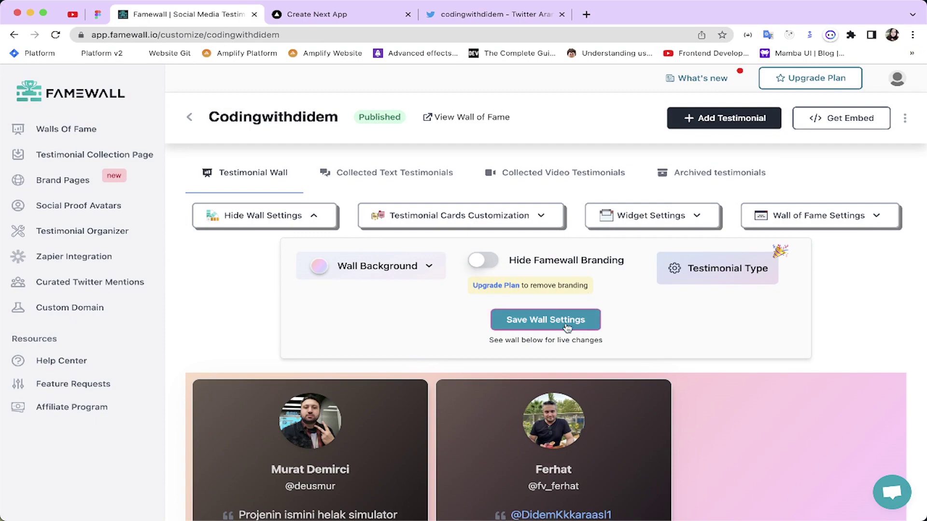
pyautogui.click(547, 319)
# Reload the Next.js site and examine the testimonial card style in its carousel
pyautogui.click(369, 19)
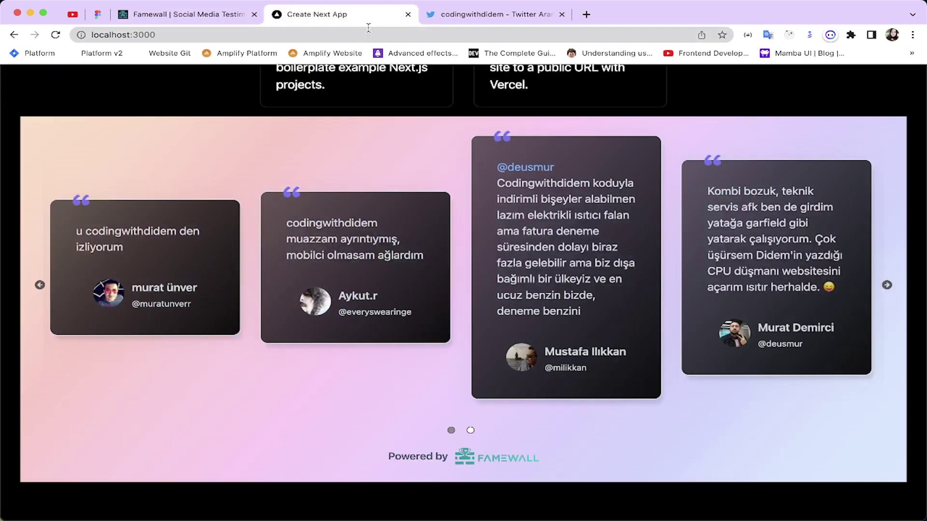
pyautogui.press('super+r')
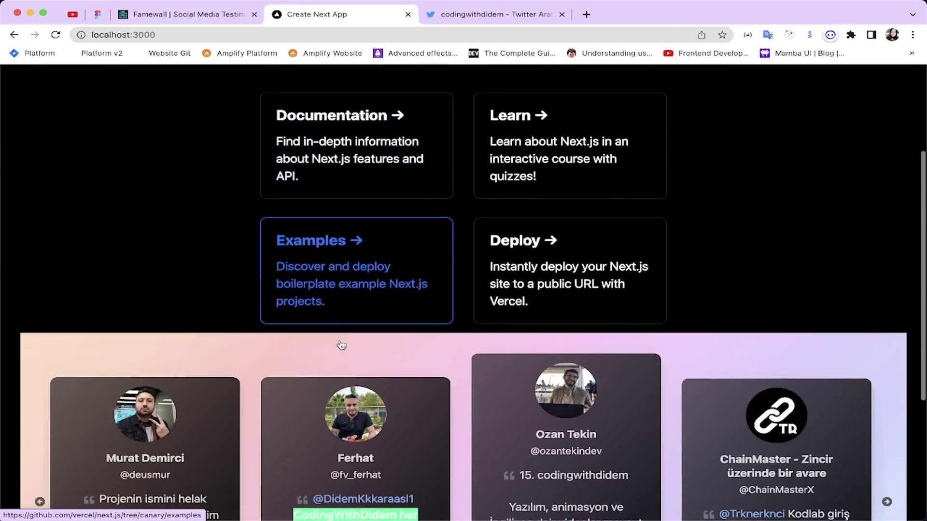
pyautogui.scroll(-5, 341, 345)
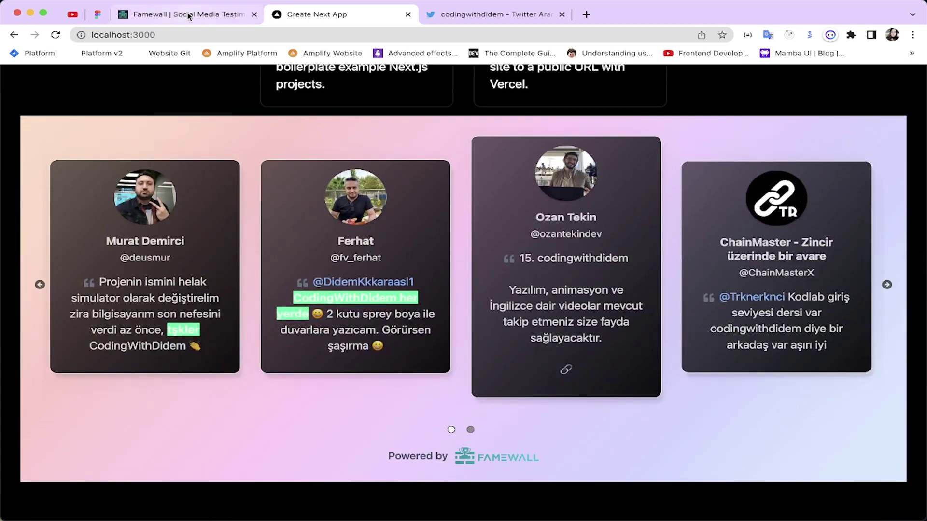
# Return to Famewall, preview several wall backgrounds, apply the dark navy gradient and save the wall settings
pyautogui.click(188, 16)
pyautogui.click(321, 273)
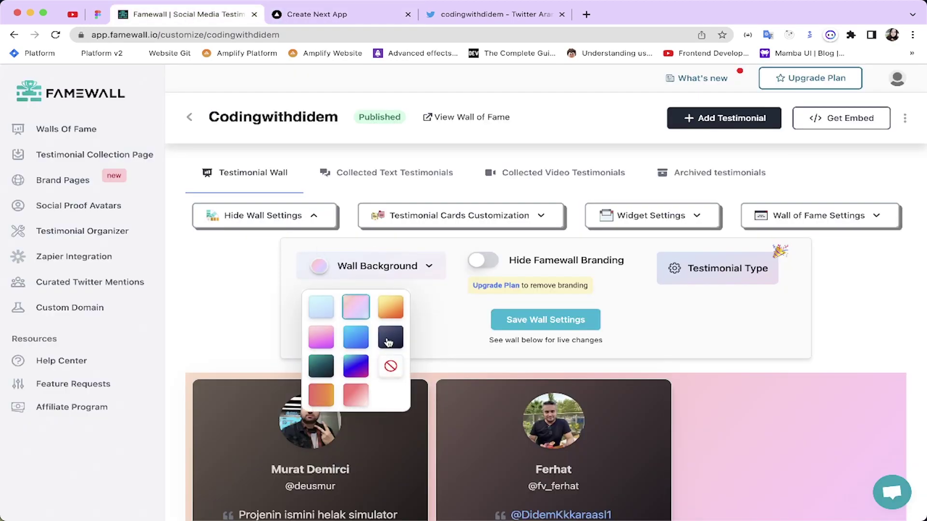
pyautogui.click(358, 343)
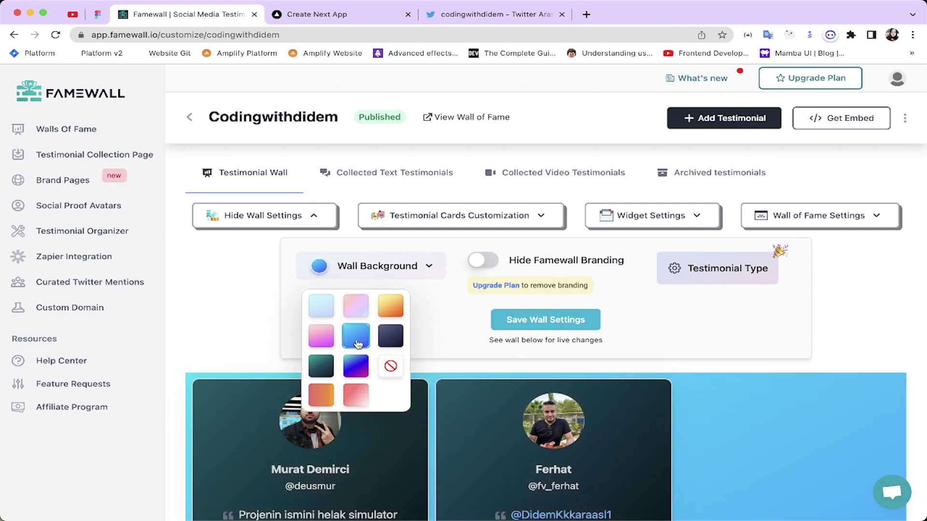
pyautogui.click(385, 313)
pyautogui.click(358, 373)
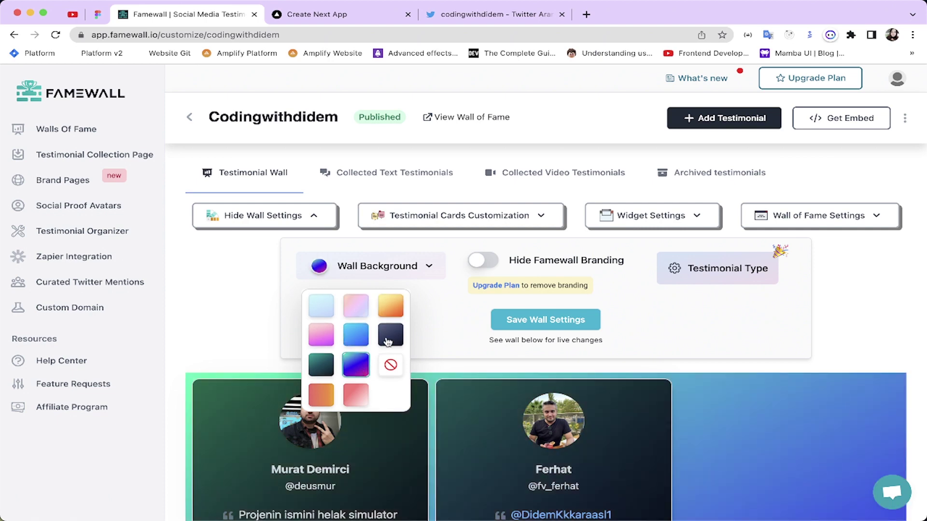
pyautogui.click(388, 340)
pyautogui.click(356, 394)
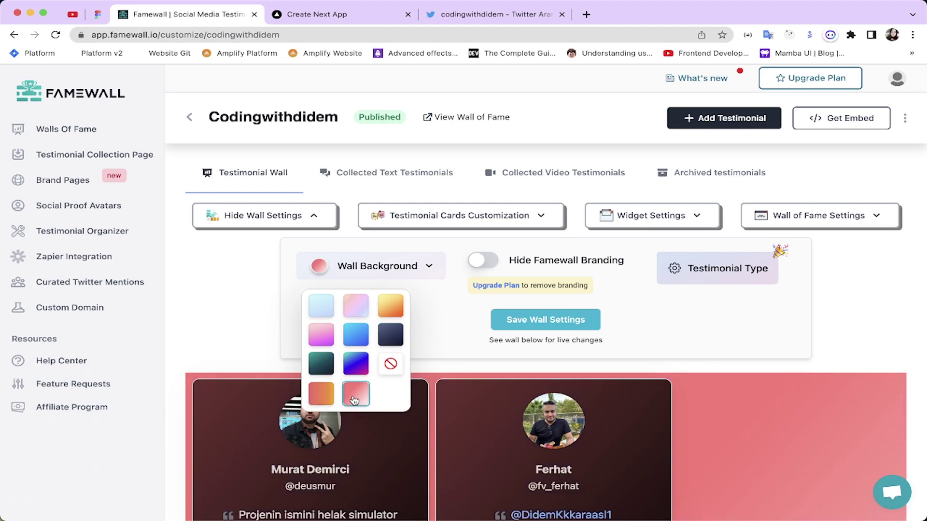
pyautogui.click(385, 333)
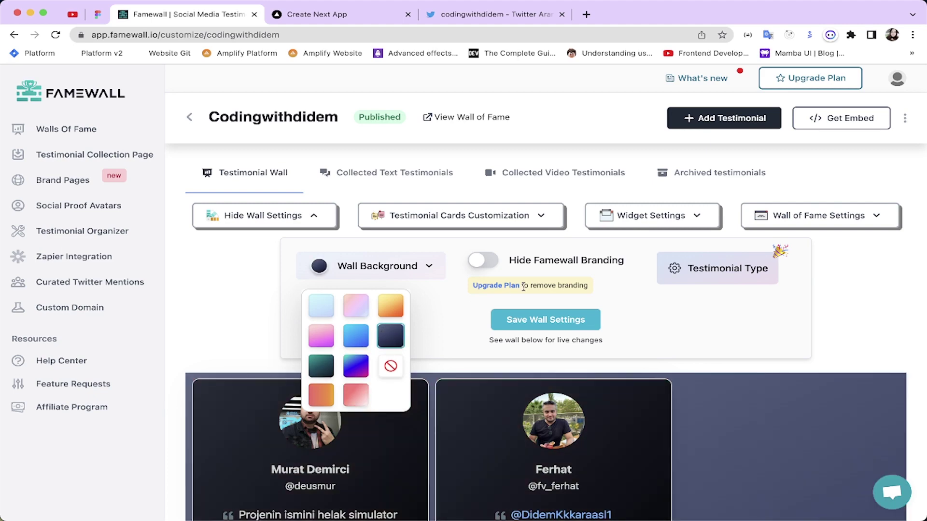
pyautogui.click(547, 321)
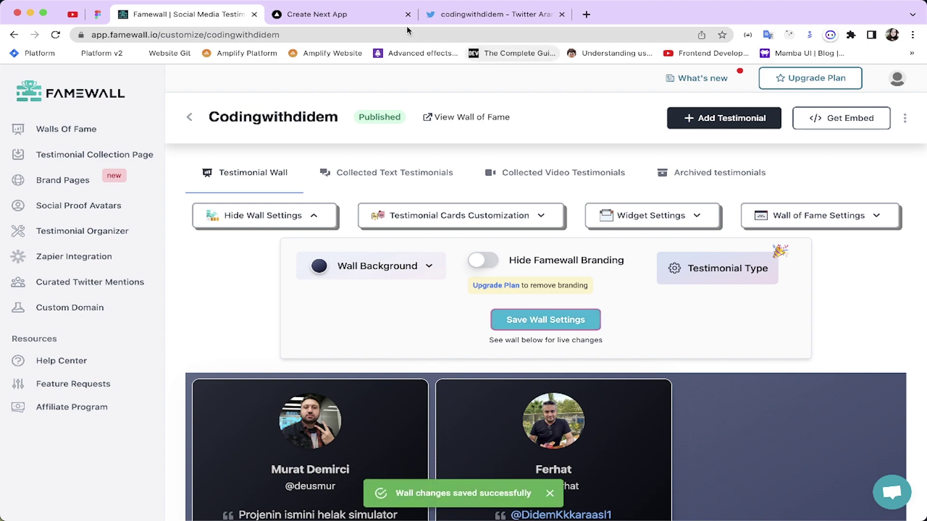
# Reload the Next.js site and examine the background of the embedded testimonial carousel
pyautogui.click(362, 16)
pyautogui.press('super+r')
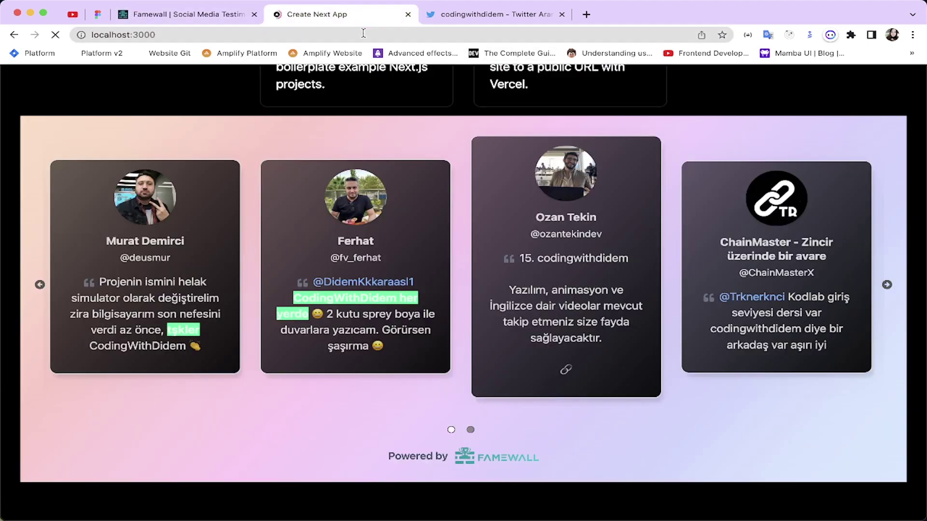
pyautogui.scroll(-8, 356, 243)
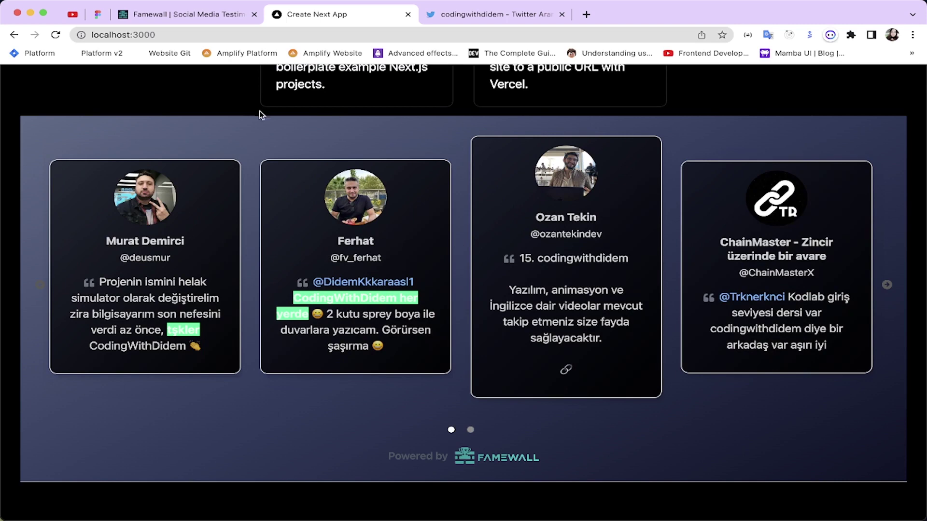
# Return to Famewall and browse the curated Twitter mentions that can be added to a wall
pyautogui.click(217, 5)
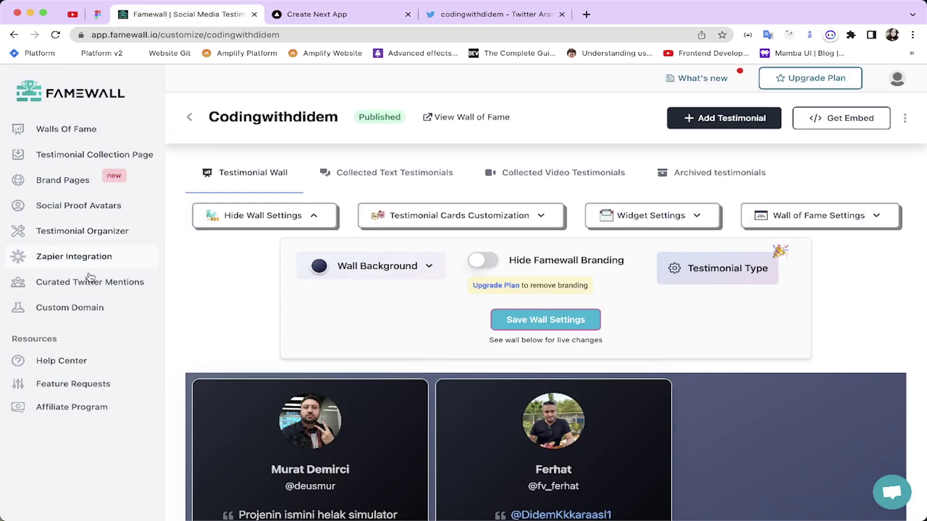
pyautogui.click(49, 284)
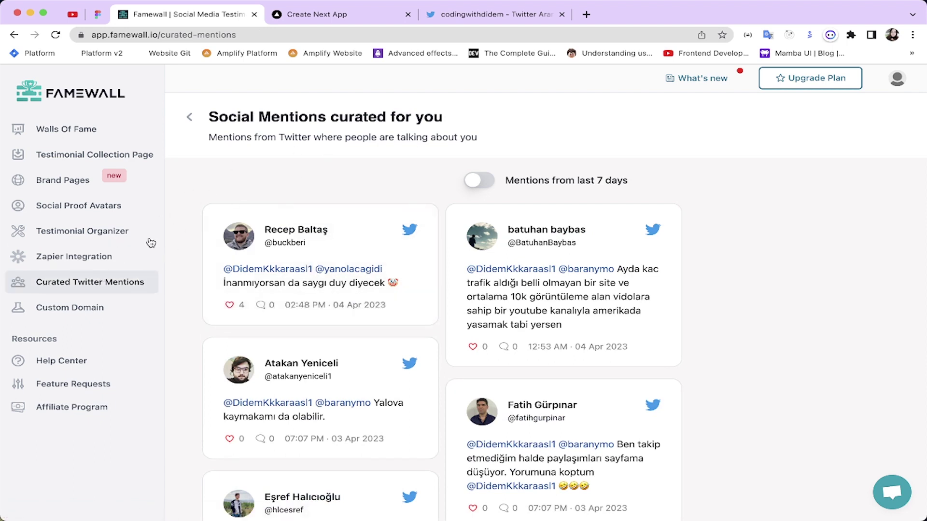
pyautogui.scroll(-4, 317, 211)
pyautogui.scroll(-20, 318, 212)
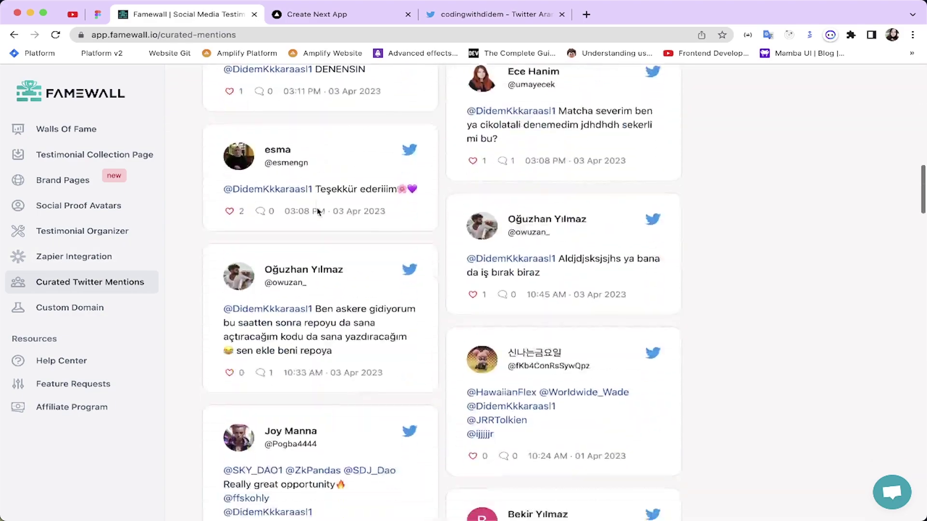
pyautogui.scroll(-5, 318, 213)
pyautogui.scroll(20, 318, 212)
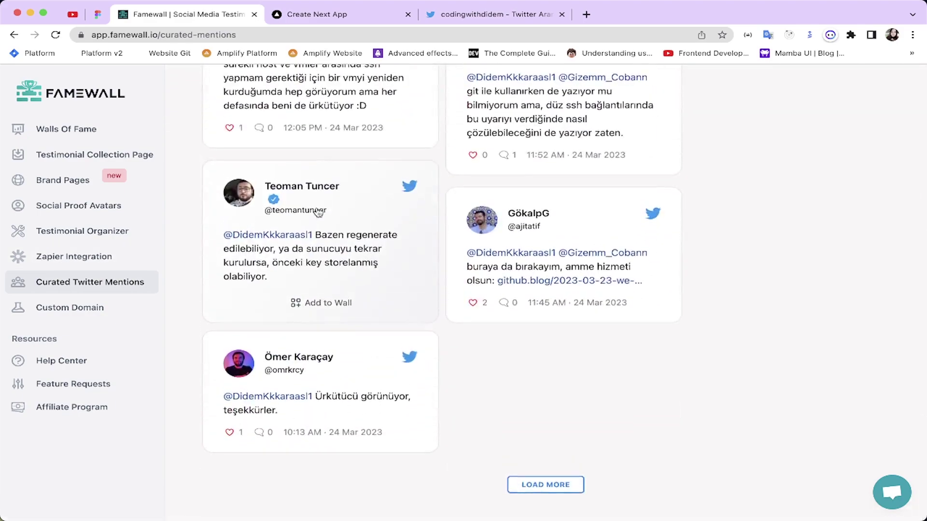
pyautogui.scroll(-1, 318, 212)
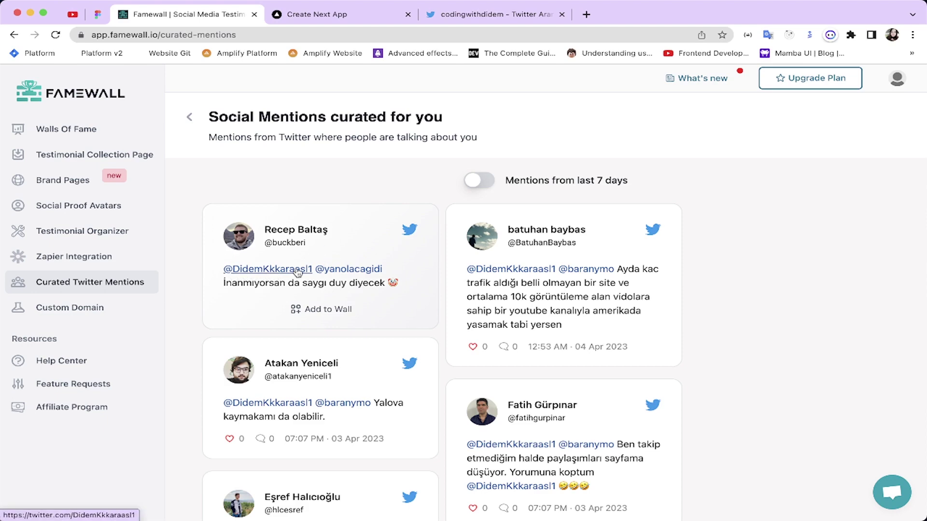
pyautogui.scroll(-6, 298, 273)
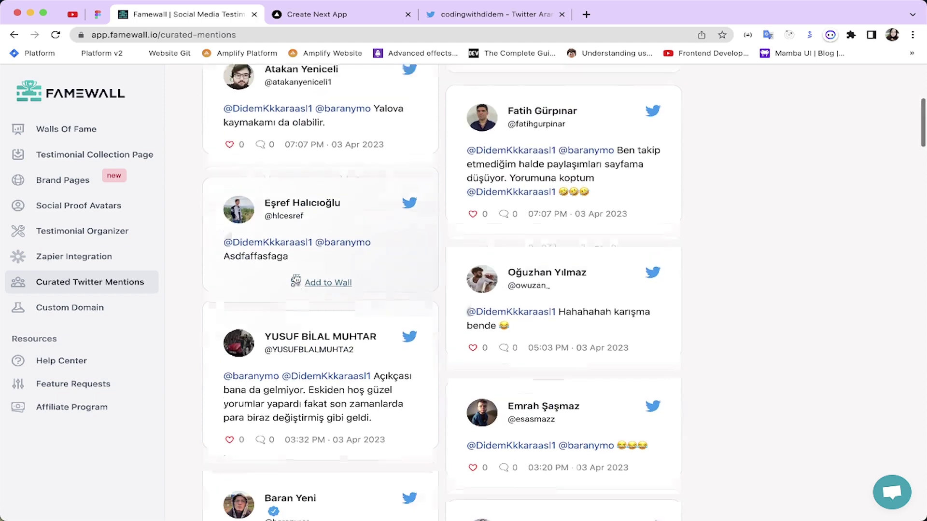
pyautogui.scroll(6, 296, 280)
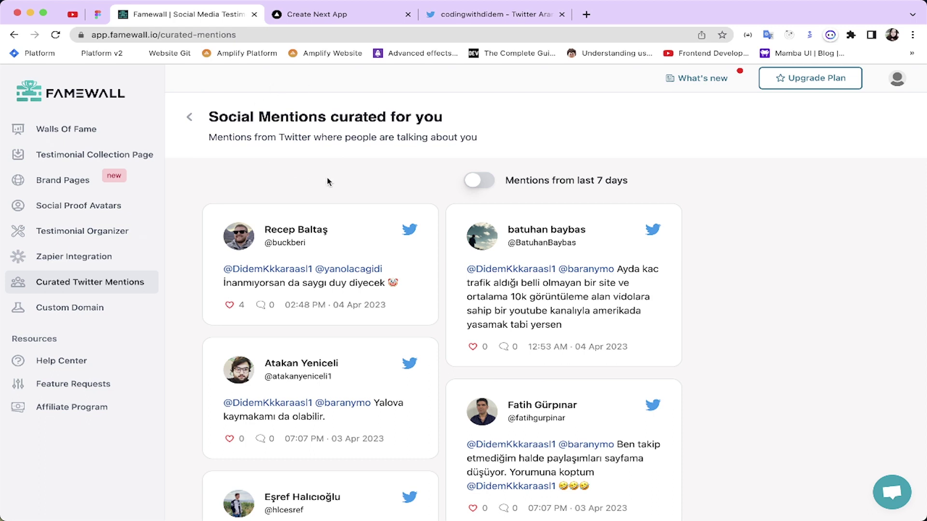
# View the Brand Pages feature and review the customization sections of the Testimonial Collection Page
pyautogui.click(81, 186)
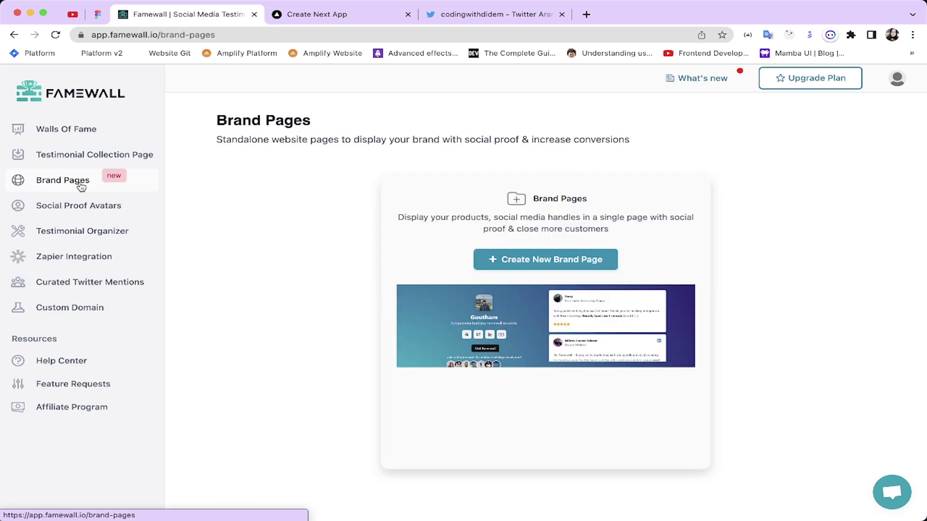
pyautogui.click(80, 165)
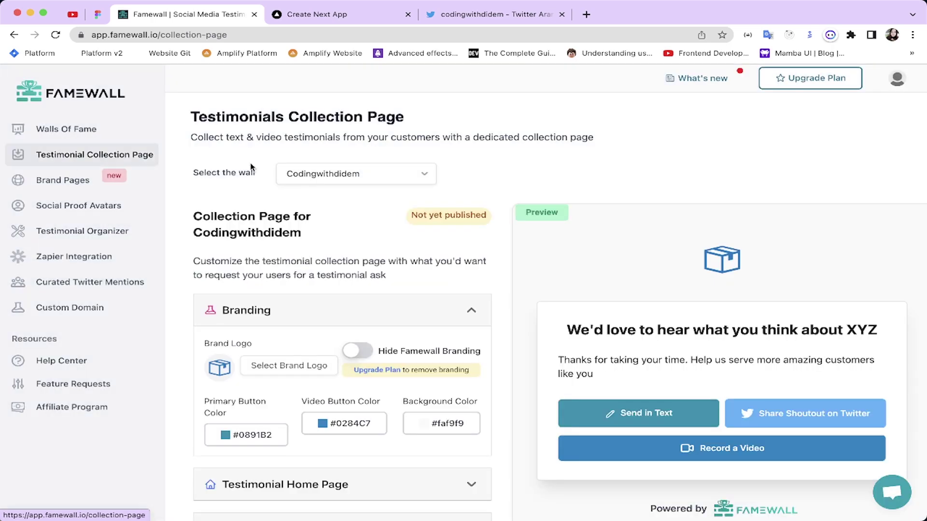
pyautogui.scroll(-5, 348, 228)
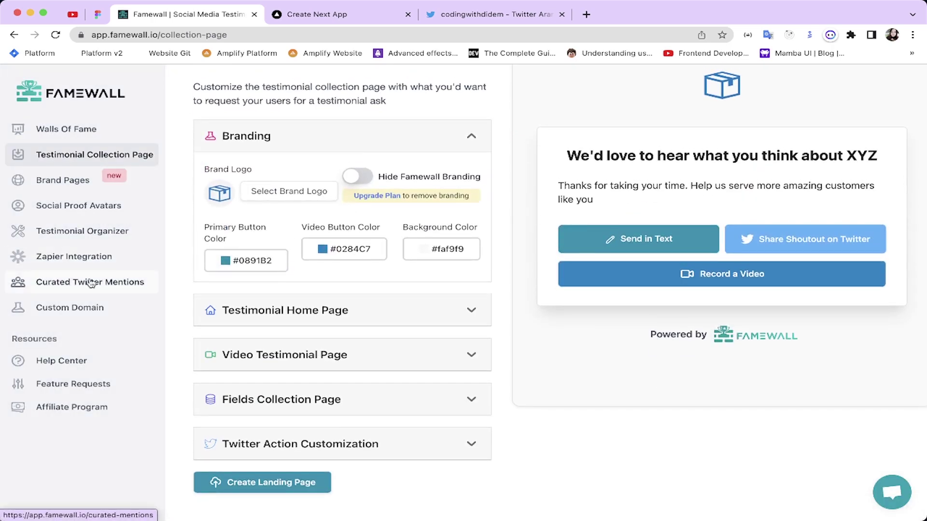
# Look at the Custom Domain option and the Social Proof Avatars feature
pyautogui.click(85, 309)
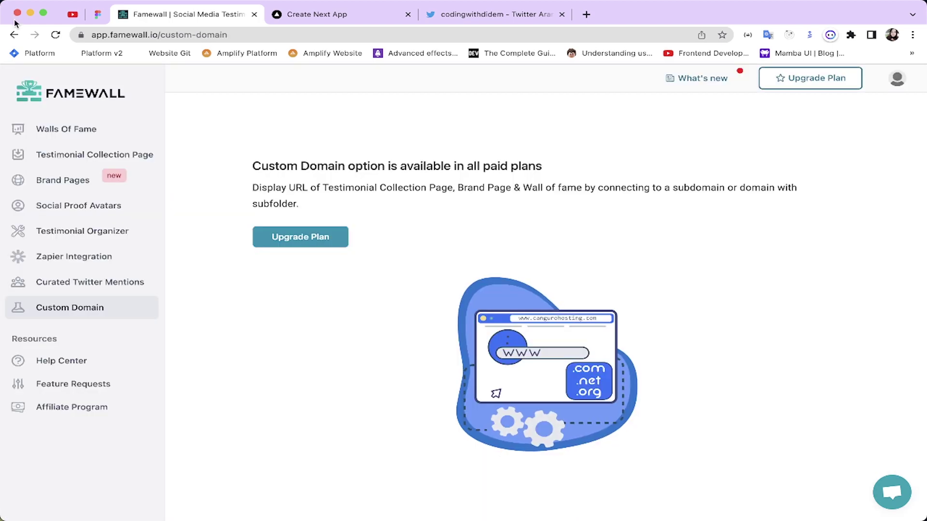
pyautogui.press('super+bracketleft')
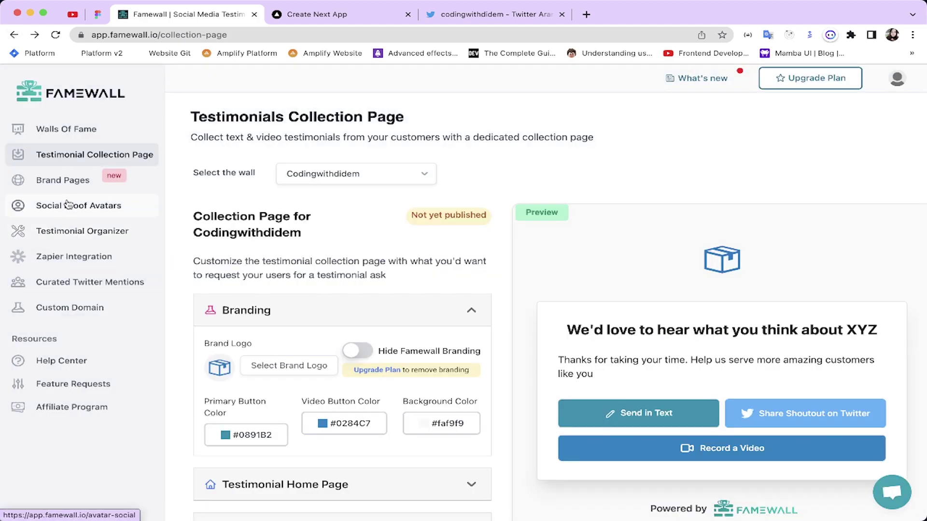
pyautogui.click(72, 205)
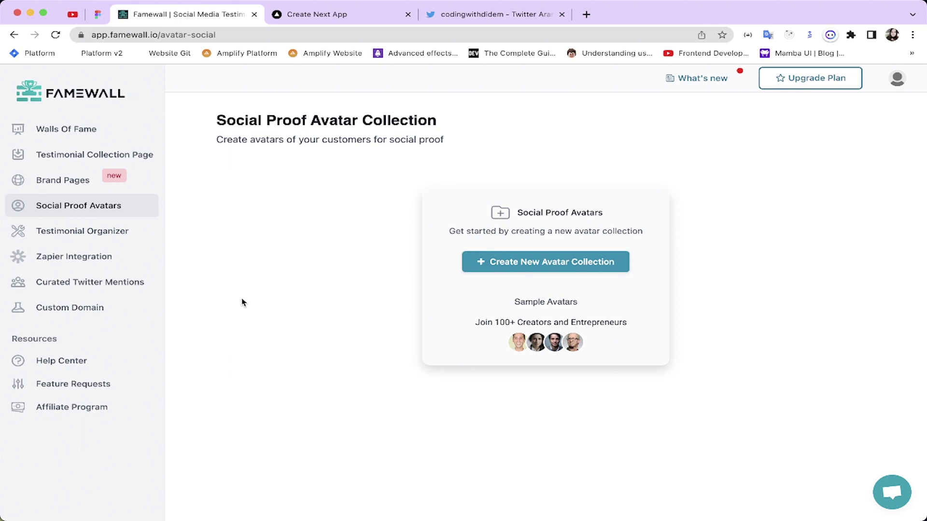
# Go to the Walls of Fame dashboard, open the Codingwithdidem wall and look through its testimonials
pyautogui.click(71, 97)
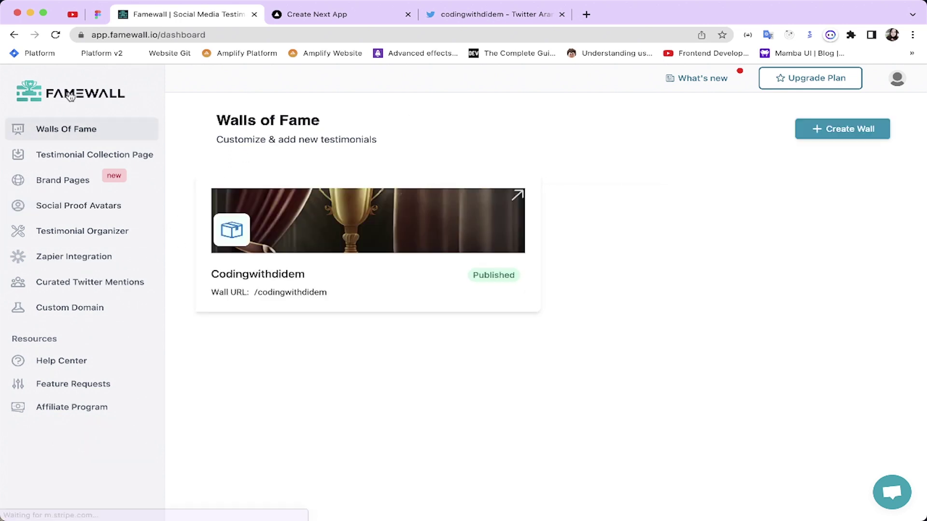
pyautogui.click(345, 247)
pyautogui.scroll(-15, 345, 247)
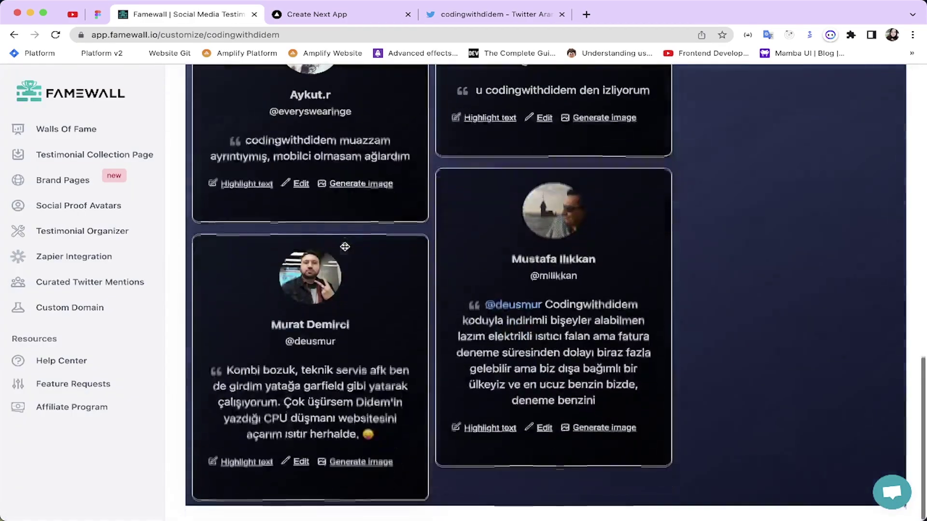
pyautogui.scroll(15, 345, 248)
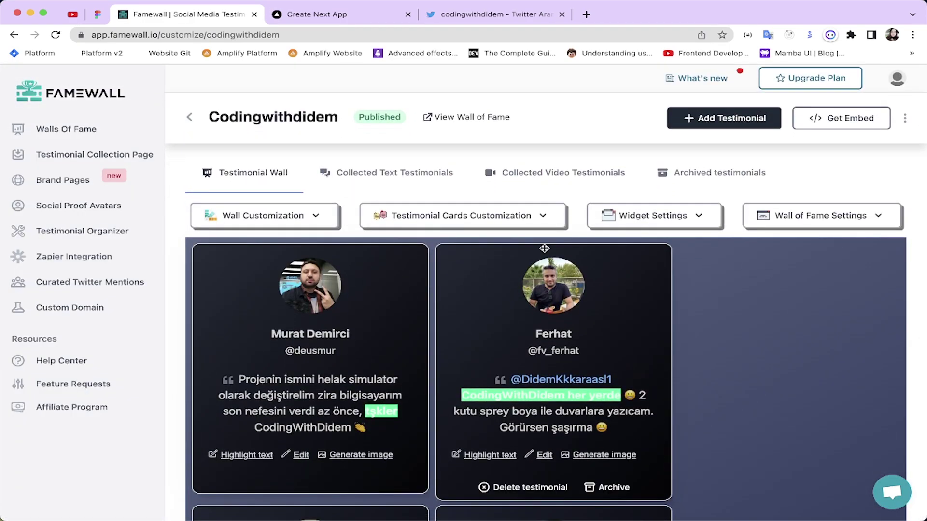